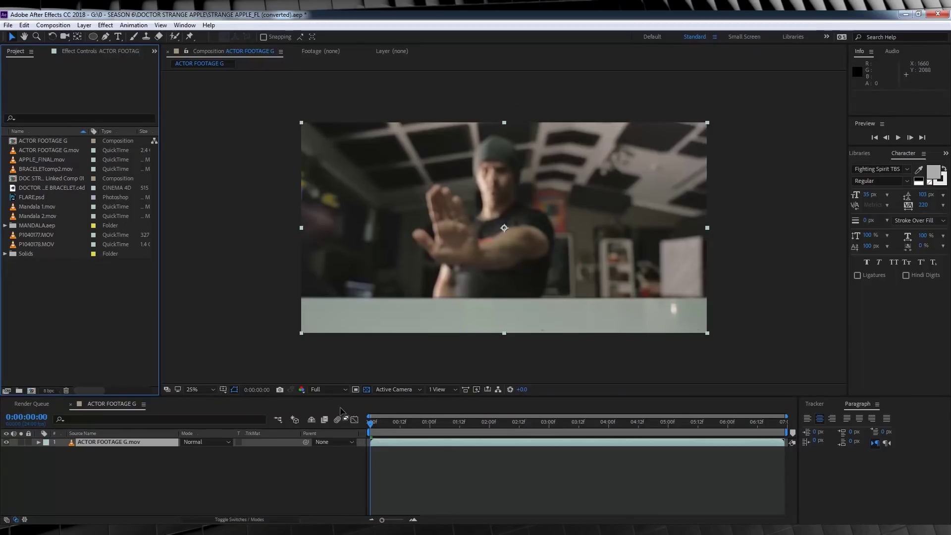
Step: Set the viewer resolution to Quarter and play back the actor footage, returning to the first frame
click(337, 389)
click(335, 448)
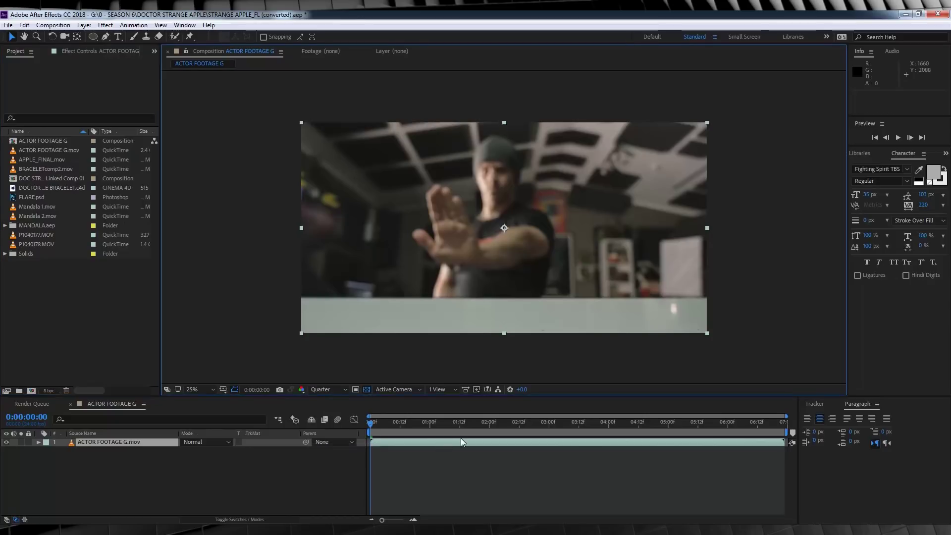
key(space)
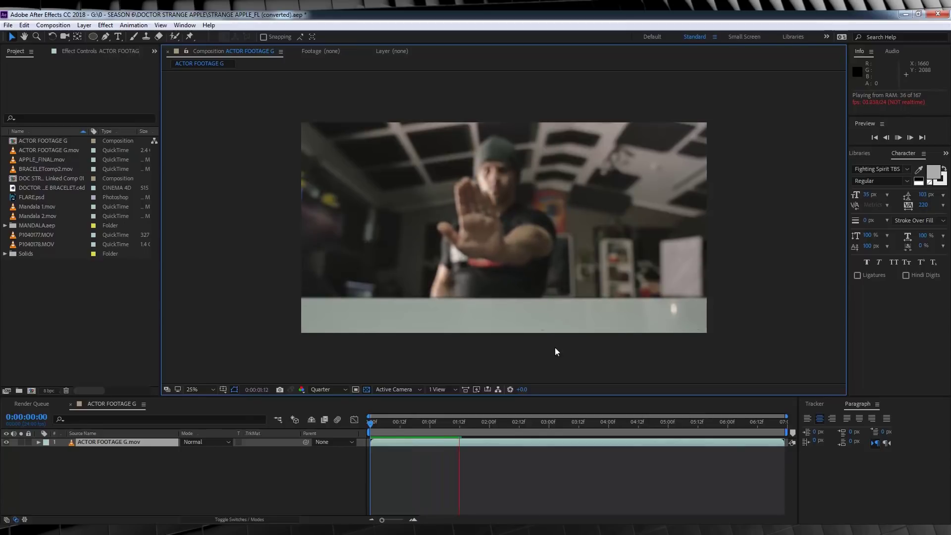
click(409, 422)
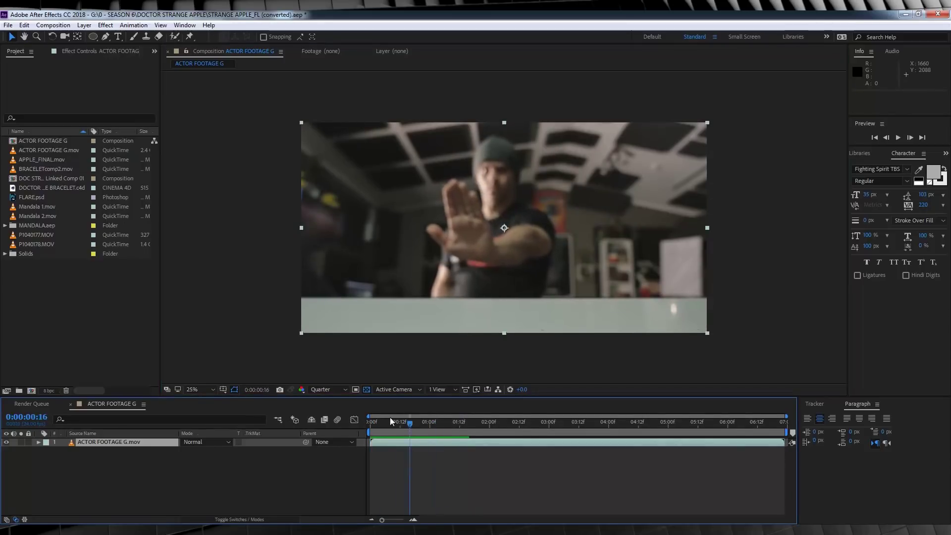
drag(390, 422, 341, 418)
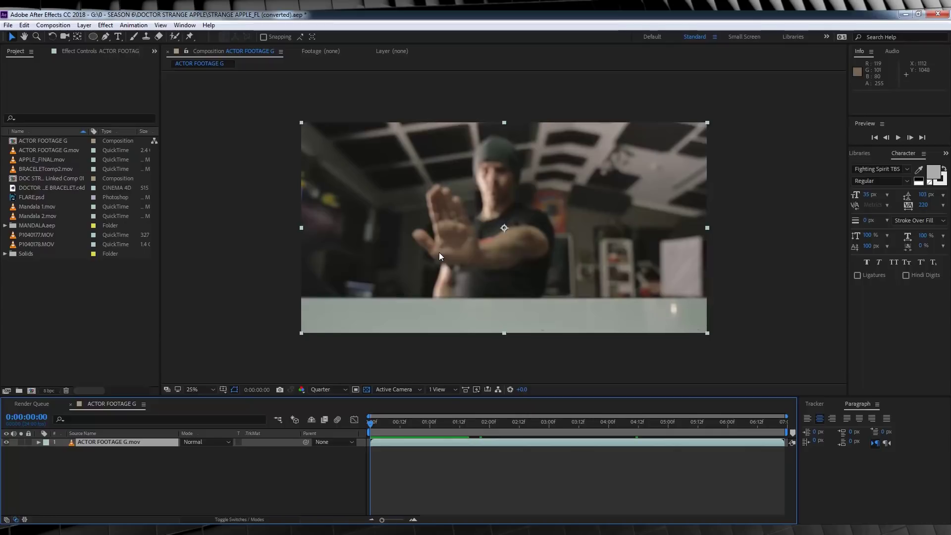
Step: Inspect the Mandala 1.mov and Mandala 2.mov clips, then select the ACTOR FOOTAGE G.mov layer
click(26, 207)
click(38, 216)
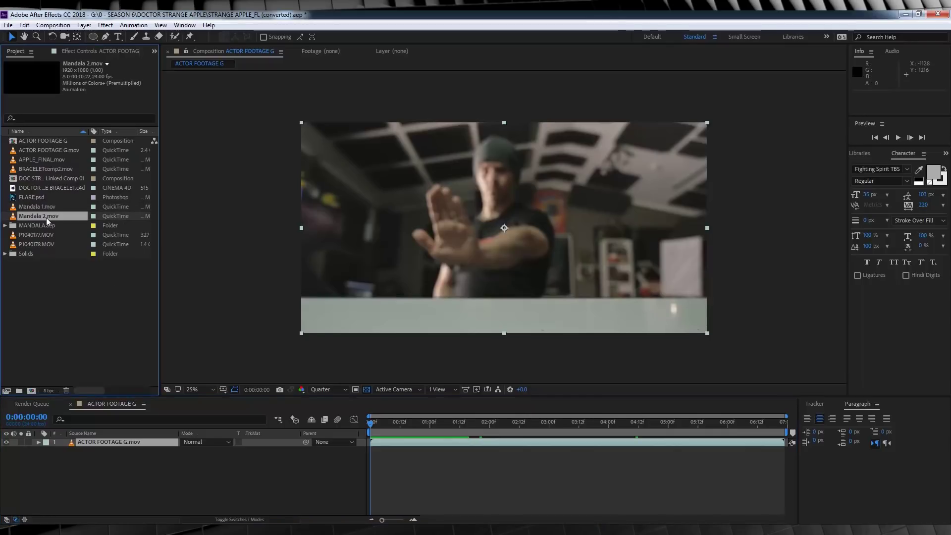
click(40, 207)
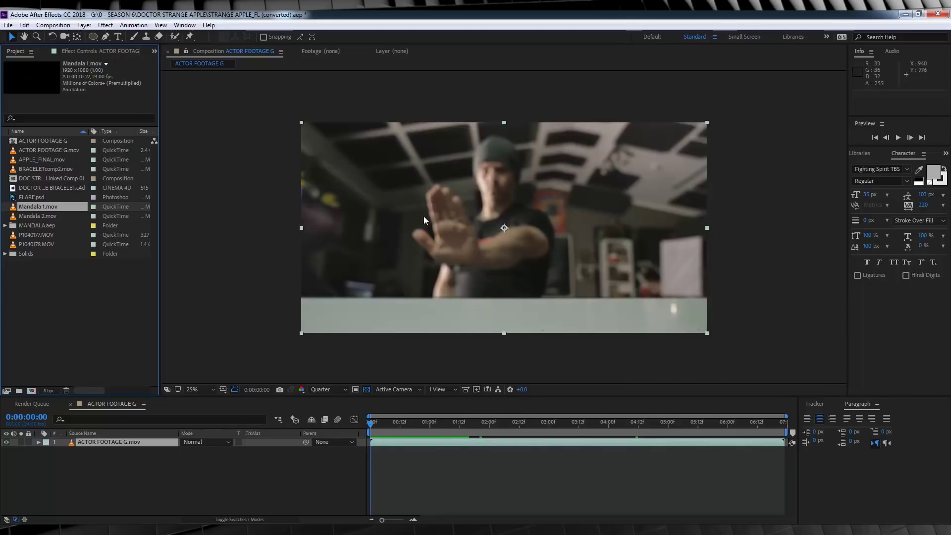
click(106, 442)
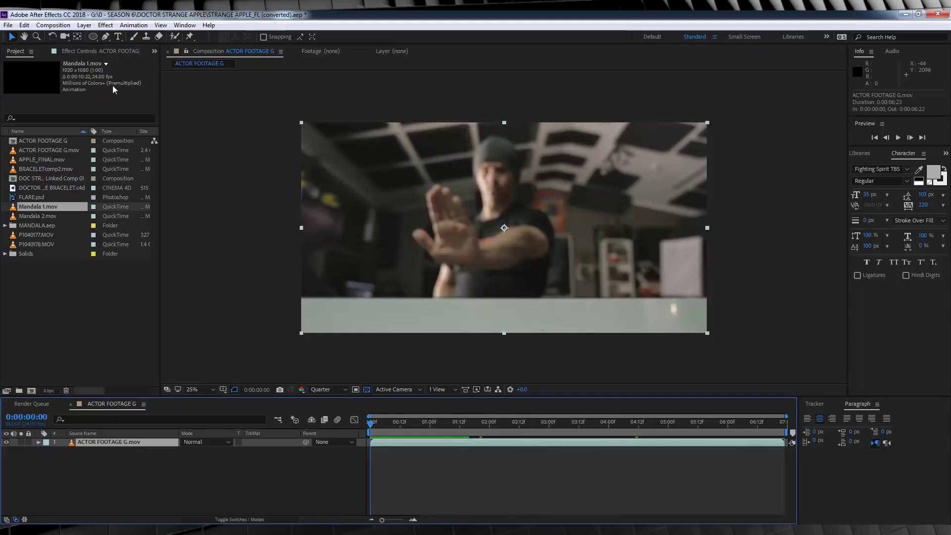
Step: Send the actor footage to a new mocha project and outline the hand with an X-spline
click(133, 25)
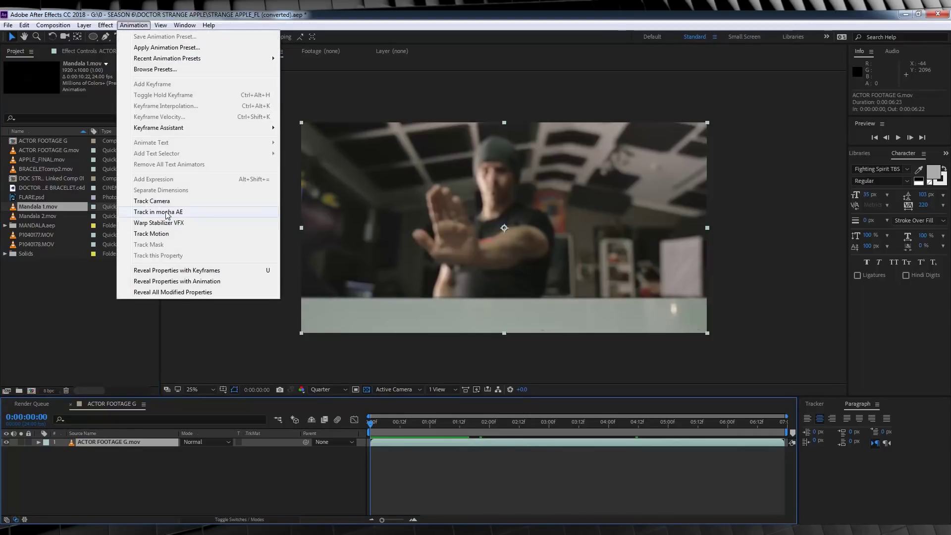
click(167, 213)
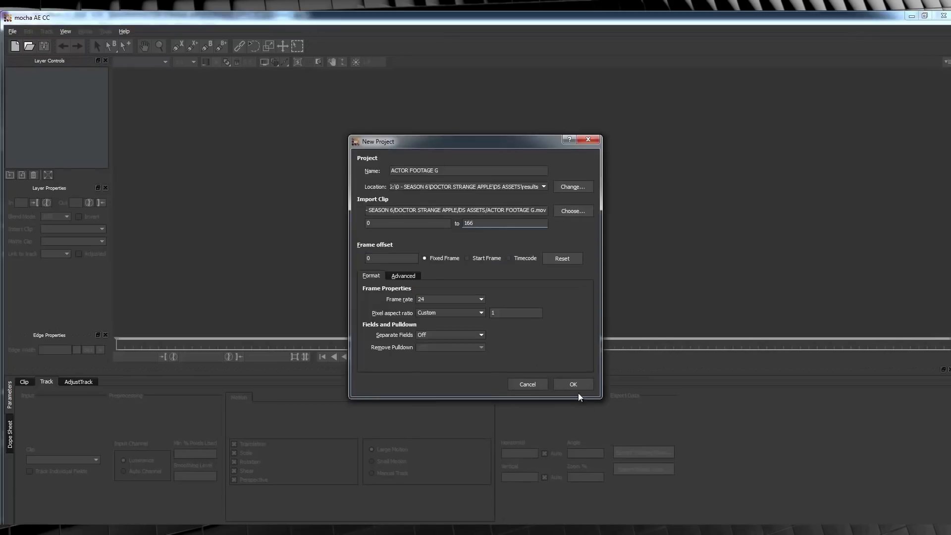
click(576, 386)
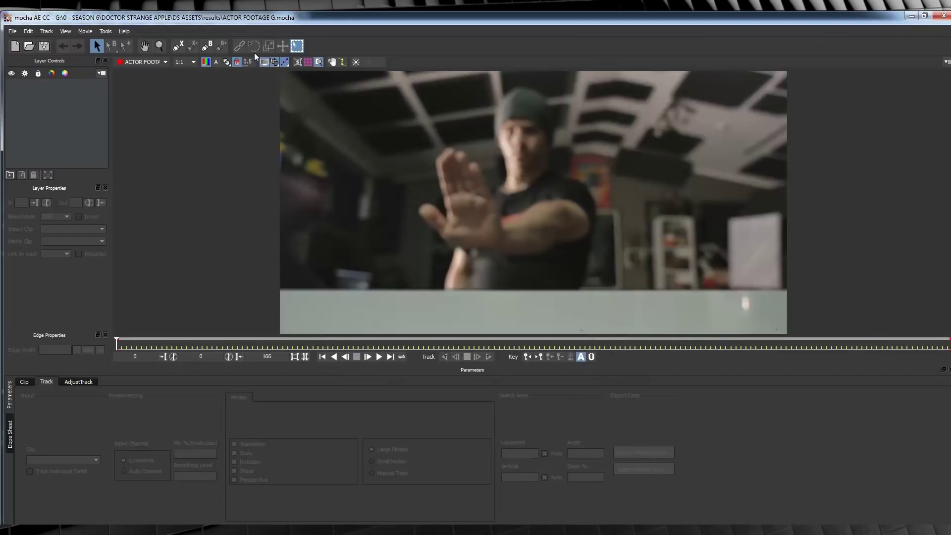
click(178, 46)
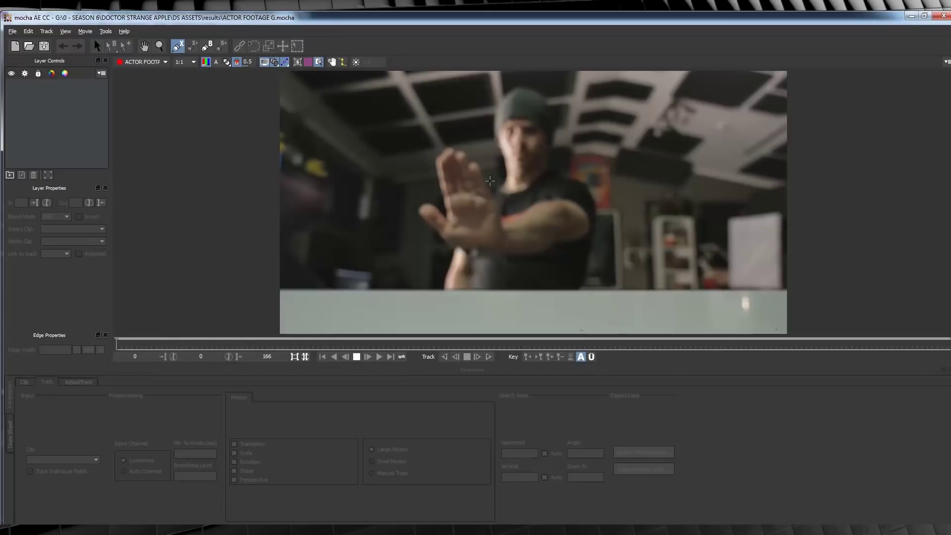
click(490, 180)
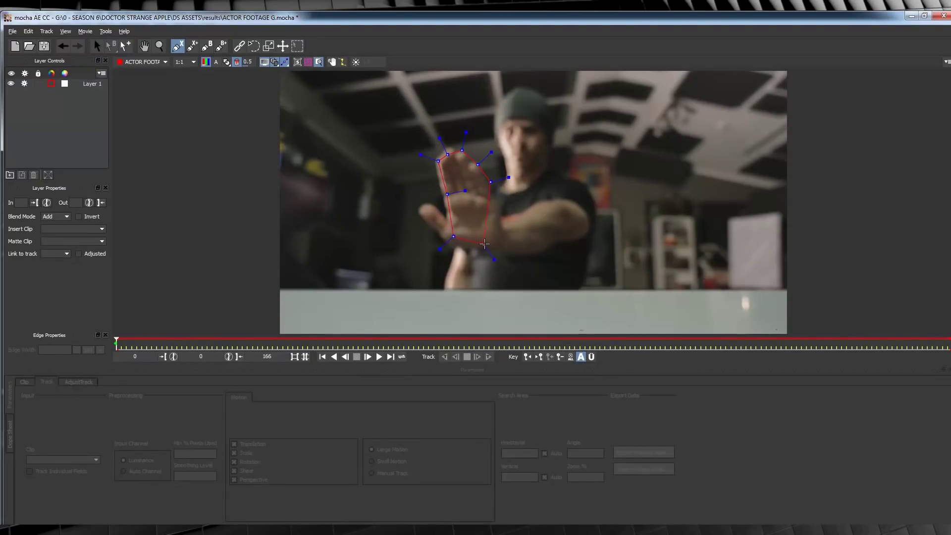
right_click(490, 181)
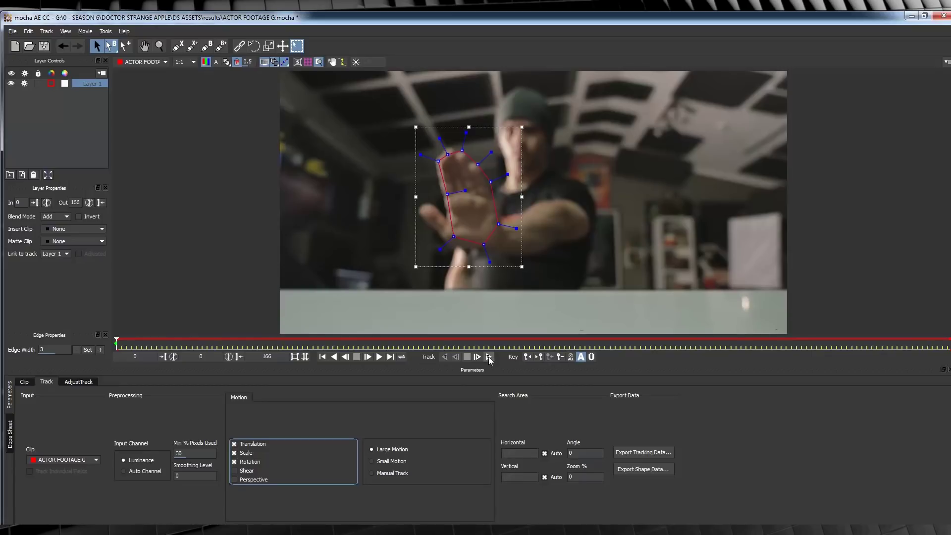
Step: Track the hand forward through the clip and copy the transform tracking data to the clipboard
click(489, 356)
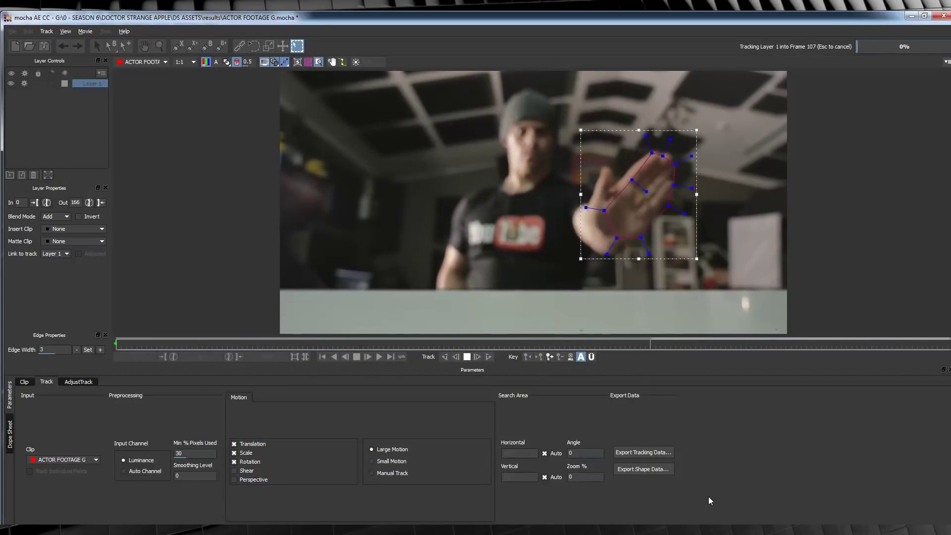
click(648, 452)
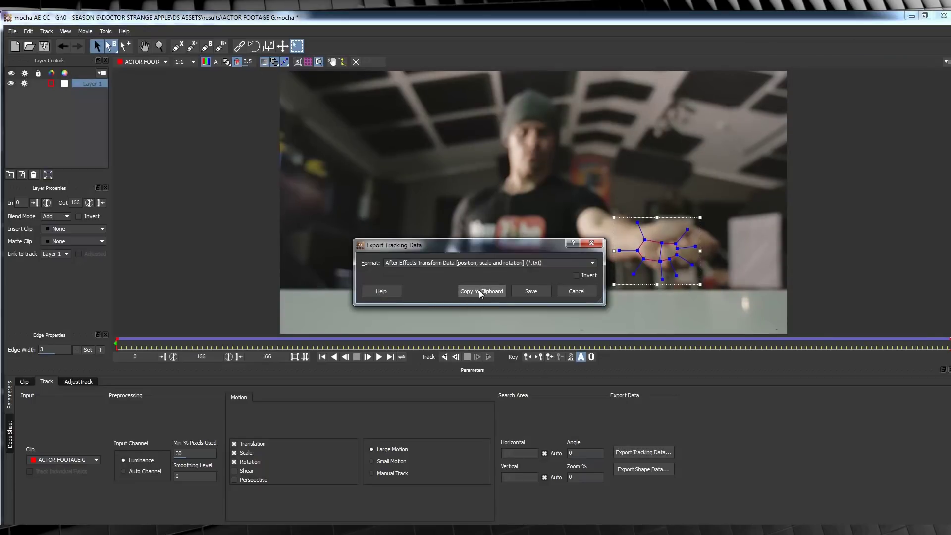
click(473, 291)
key(alt+Tab)
click(83, 24)
Step: Add a Null 16 layer and paste the mocha tracking keyframes onto it
mouse_move(184, 37)
click(315, 81)
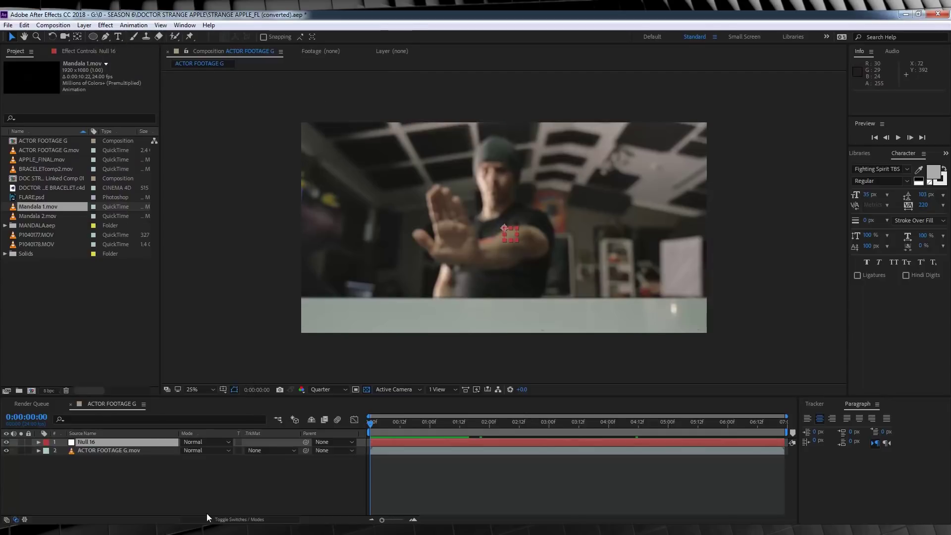
click(115, 441)
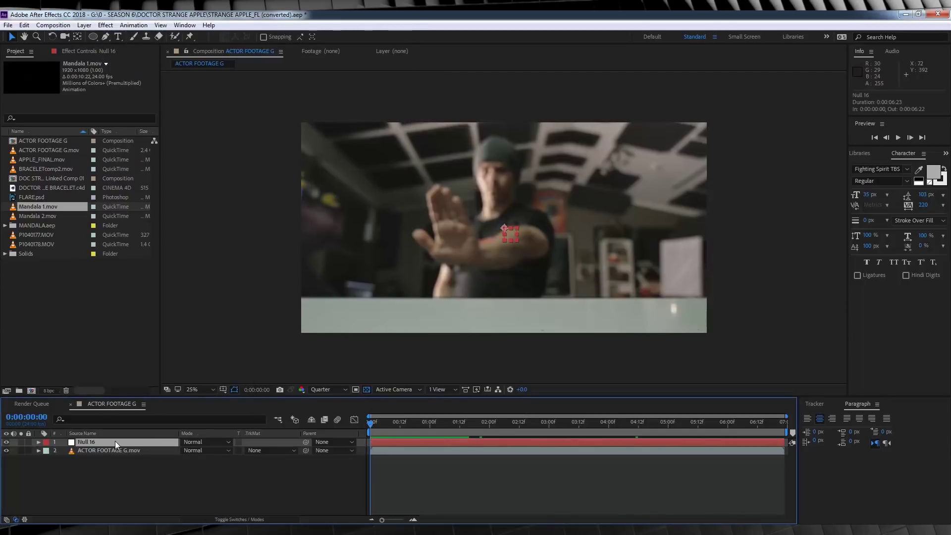
key(ctrl+v)
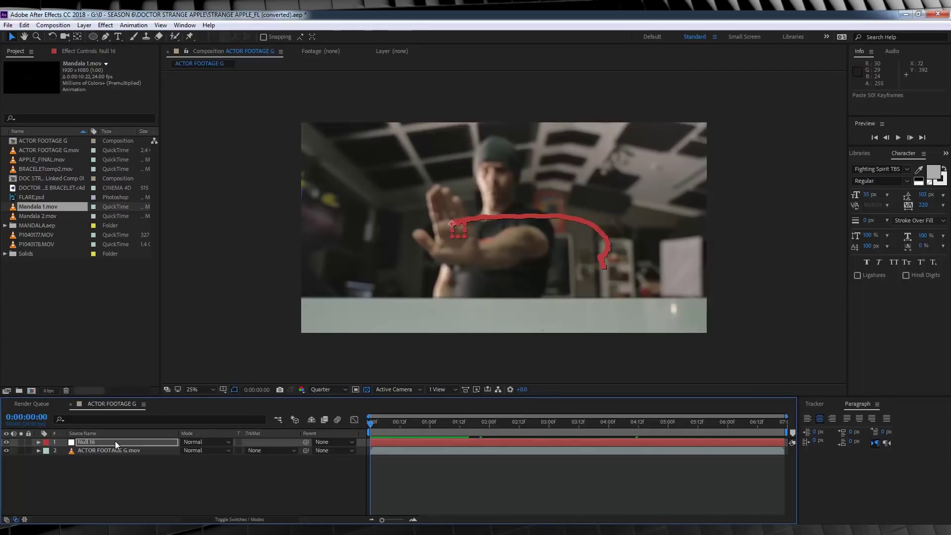
drag(375, 423, 768, 429)
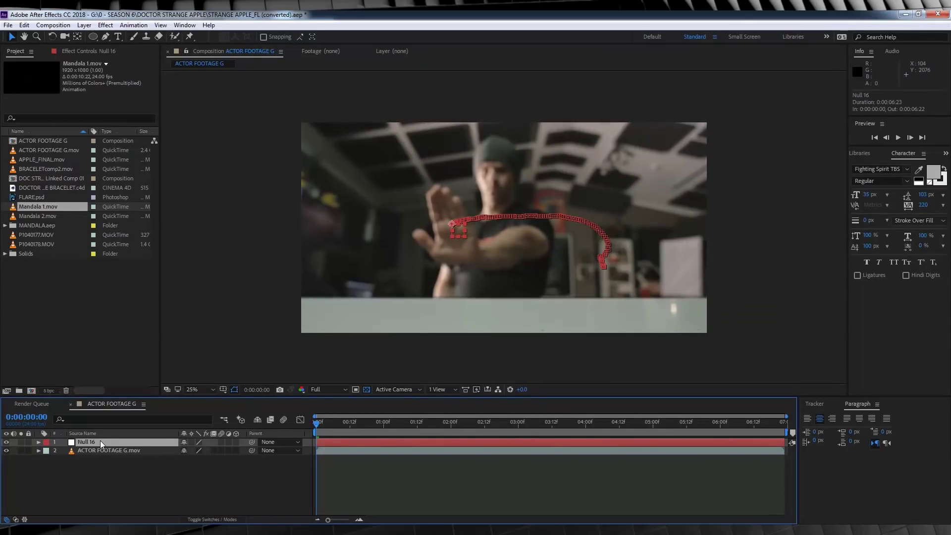
Step: Remove the scale keyframes from Null 16
key(s)
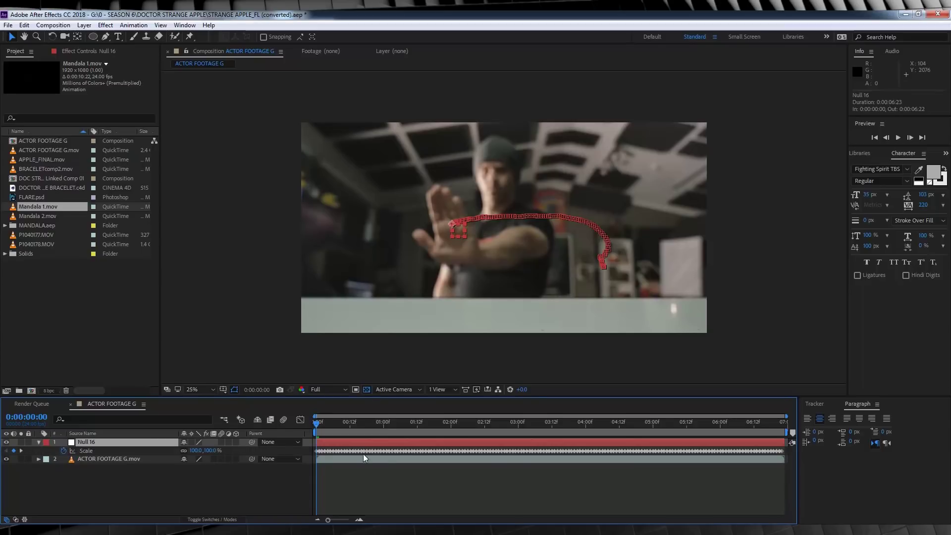
click(63, 451)
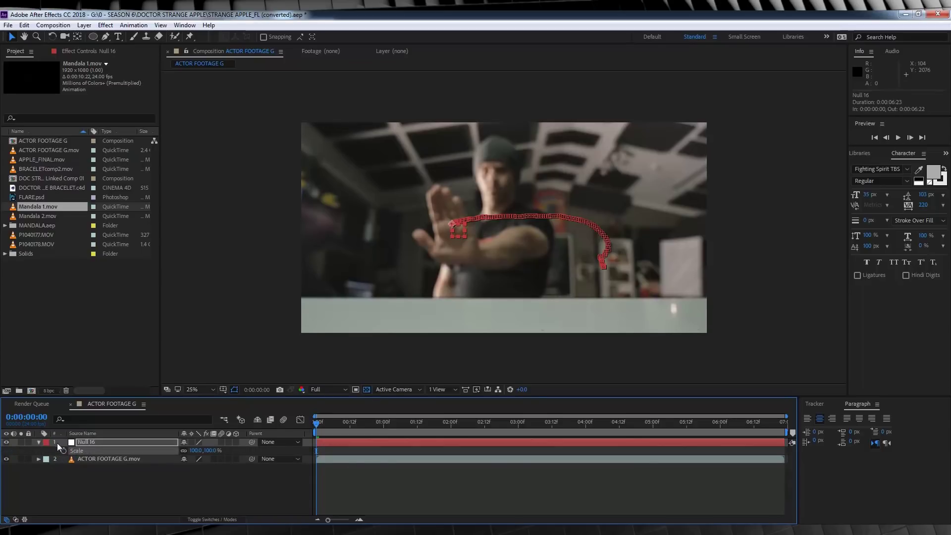
click(95, 442)
key(s)
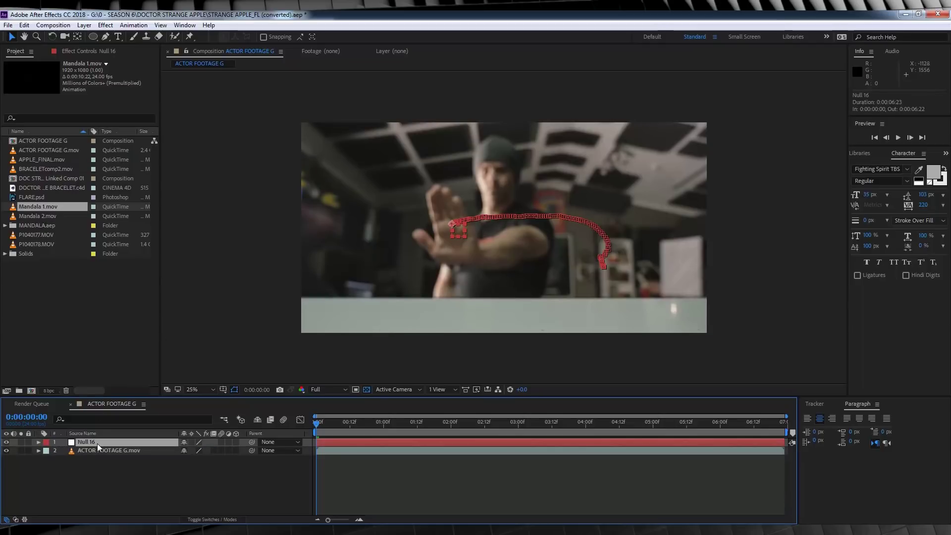
Step: Add Mandala 1.mov to the comp in Add blend mode as a 3D layer parented to Null 16
drag(47, 206, 133, 438)
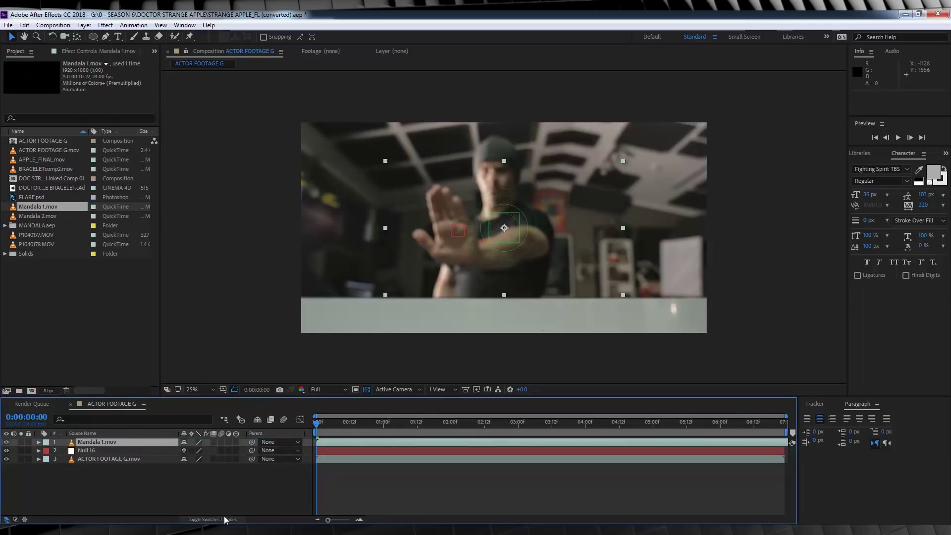
click(212, 519)
click(218, 441)
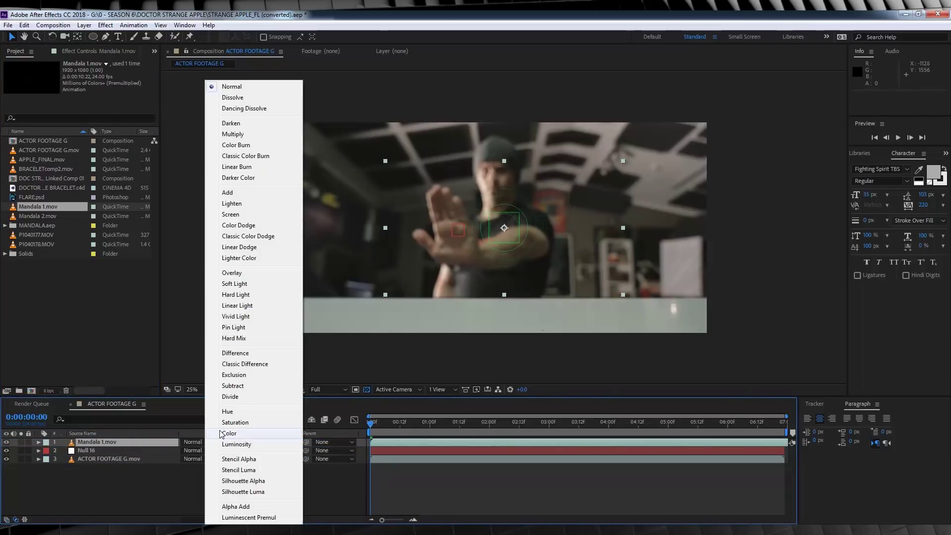
click(232, 194)
click(239, 519)
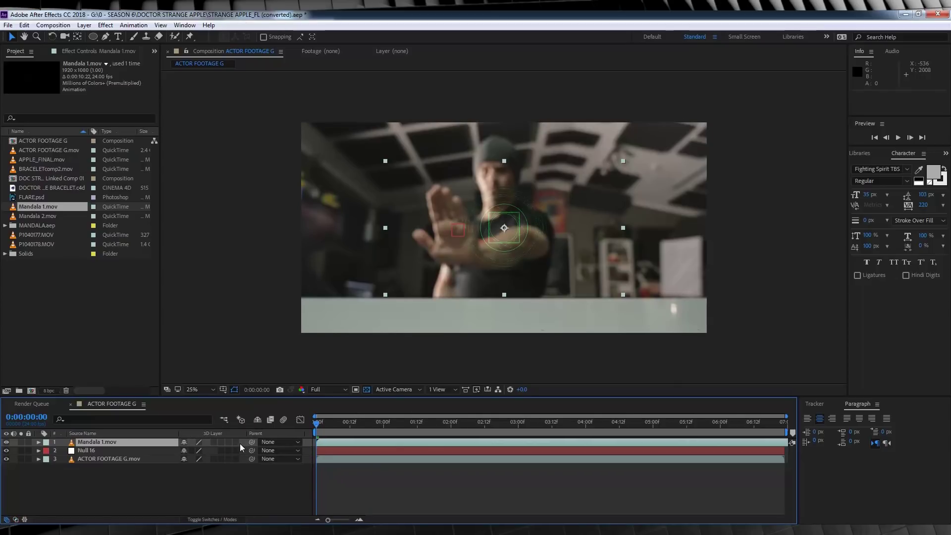
click(237, 441)
drag(252, 442, 112, 449)
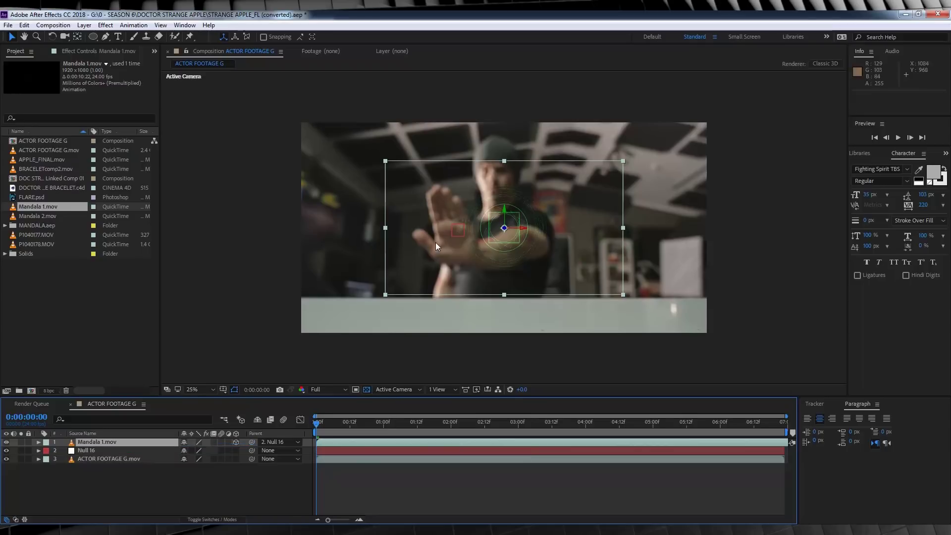
Step: Position the mandala over the hand and tilt it 8° in Y rotation
drag(520, 228, 428, 230)
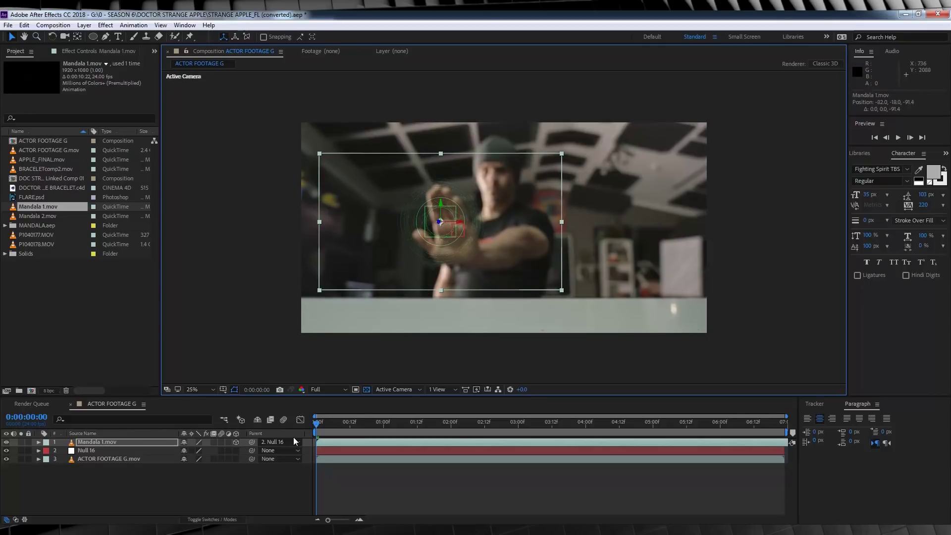
key(r)
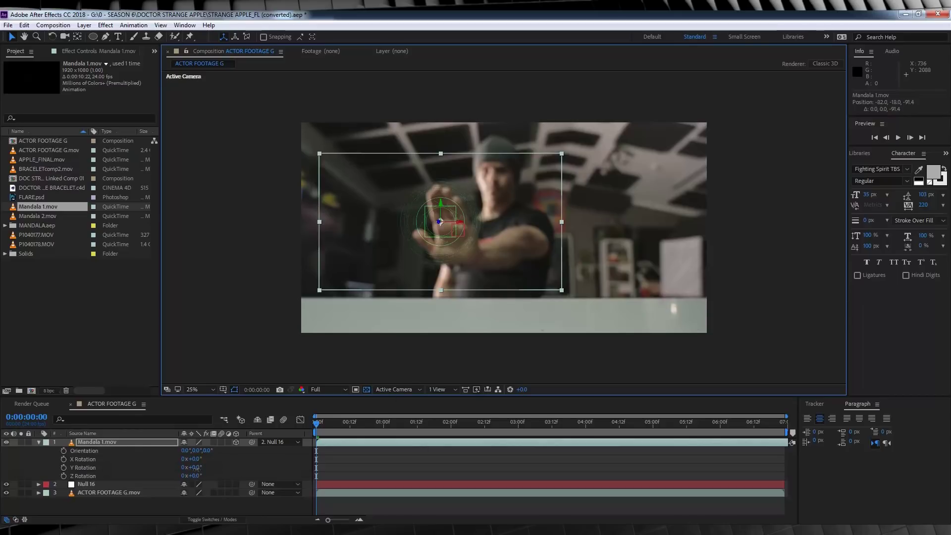
drag(196, 468, 201, 469)
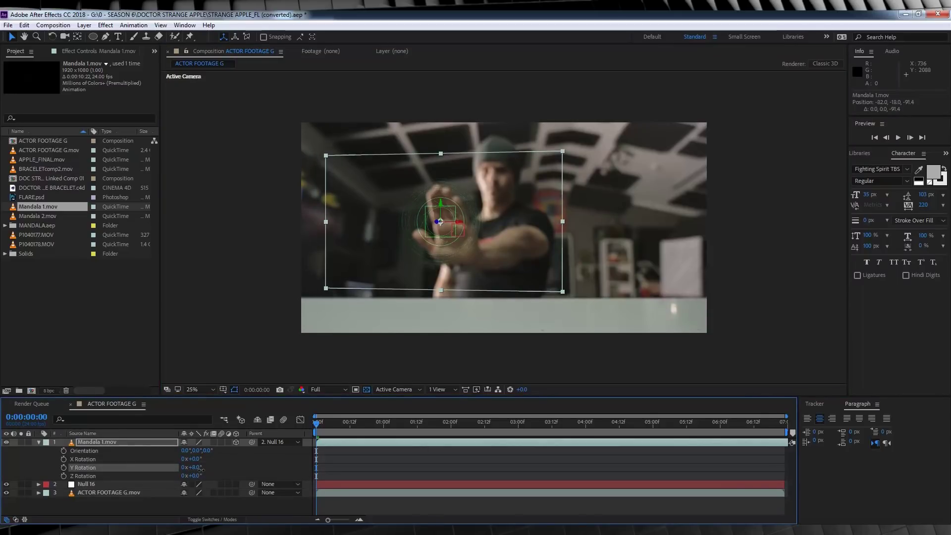
drag(441, 206, 433, 225)
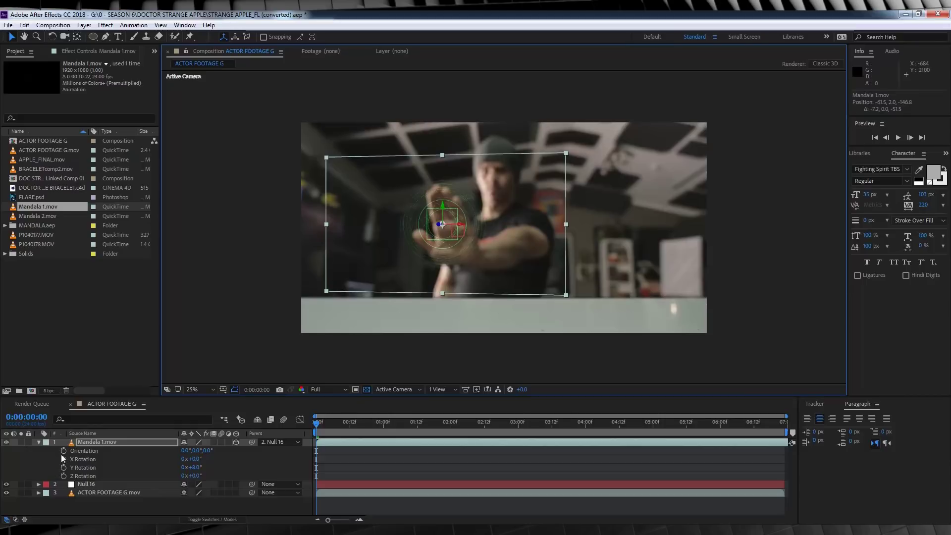
Step: Keyframe the mandala's Y rotation at +3° around 2 seconds and -7° at 3:14
click(63, 468)
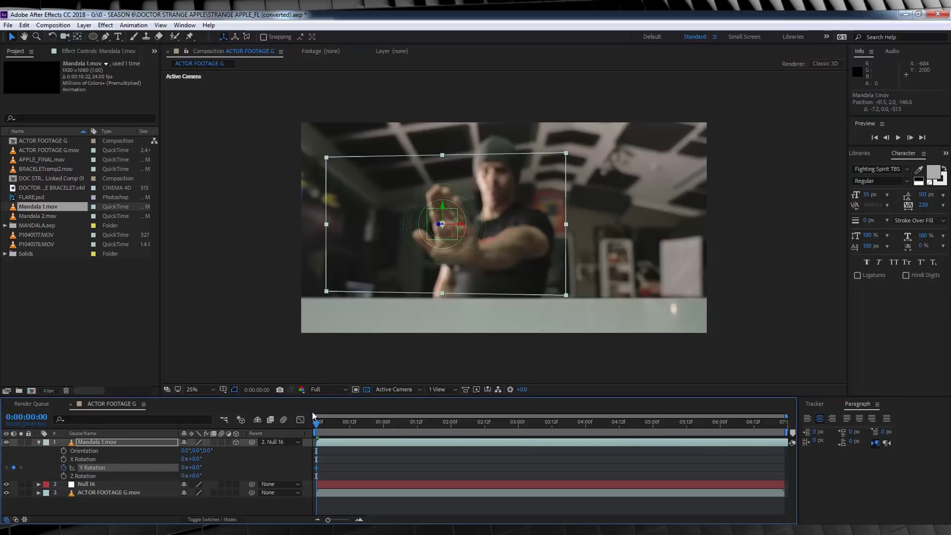
drag(317, 425, 456, 424)
drag(196, 467, 194, 468)
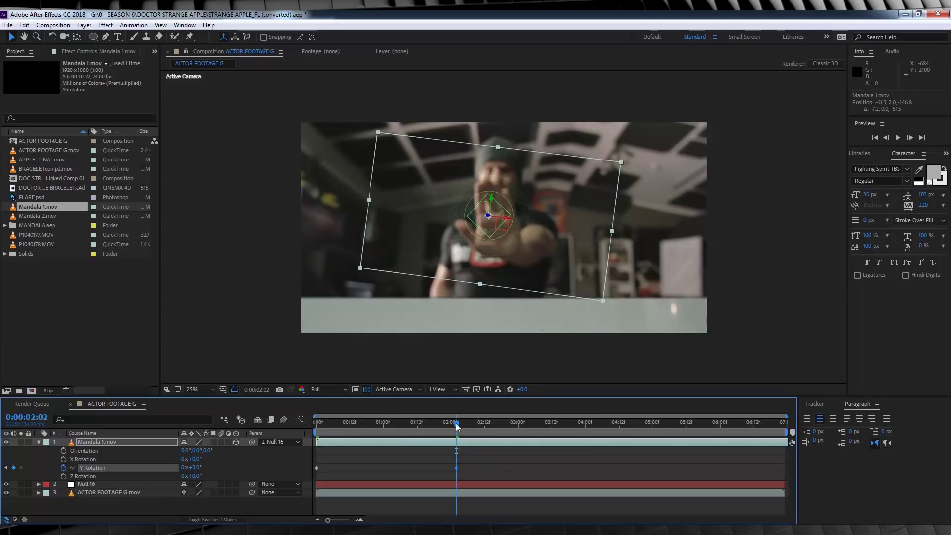
drag(456, 424, 557, 425)
drag(194, 467, 189, 468)
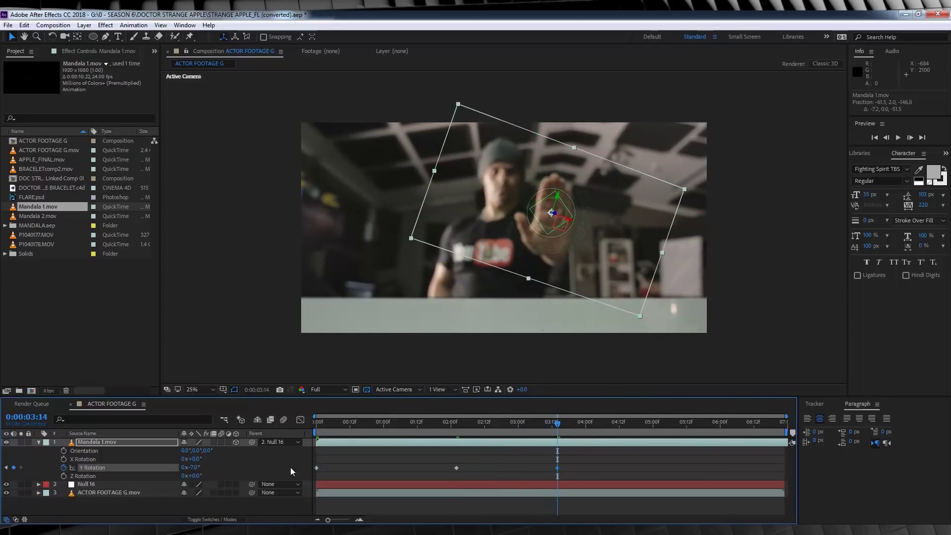
drag(557, 425, 659, 429)
Step: Enable X rotation keyframes, add later rotation keys at 21°, 43° and the last frame, then preview
click(63, 459)
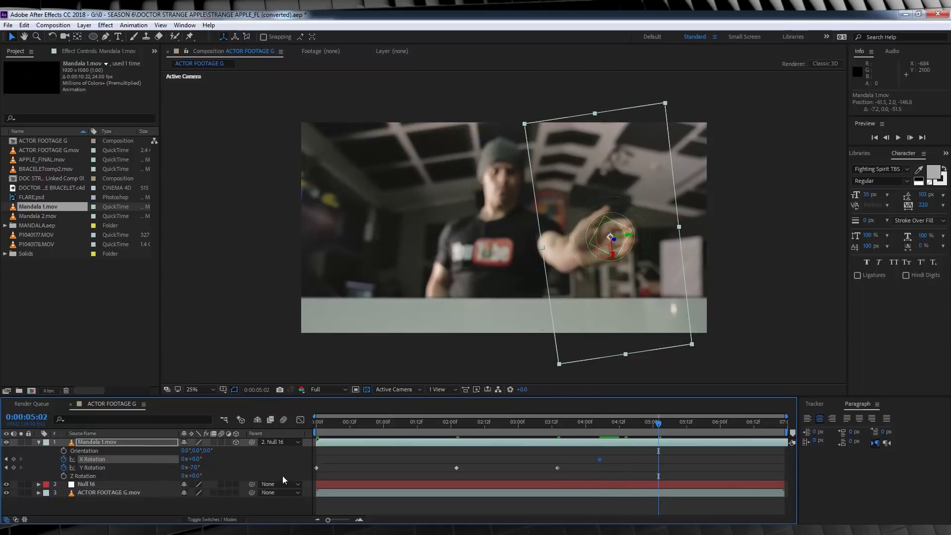
mouse_move(195, 468)
mouse_down()
mouse_move(208, 466)
mouse_move(192, 459)
mouse_up()
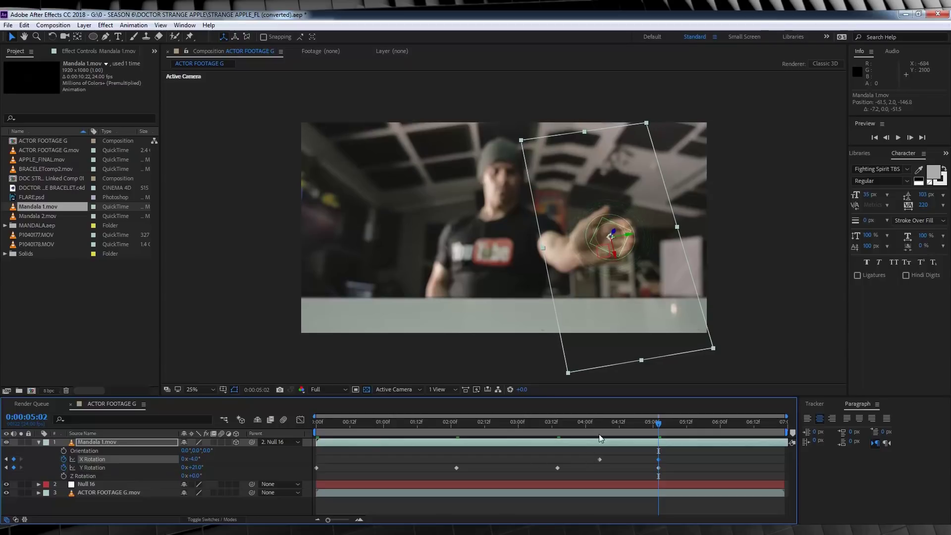
drag(596, 425, 709, 429)
mouse_move(194, 467)
mouse_down()
mouse_move(212, 474)
mouse_move(196, 460)
mouse_up()
drag(696, 430, 781, 425)
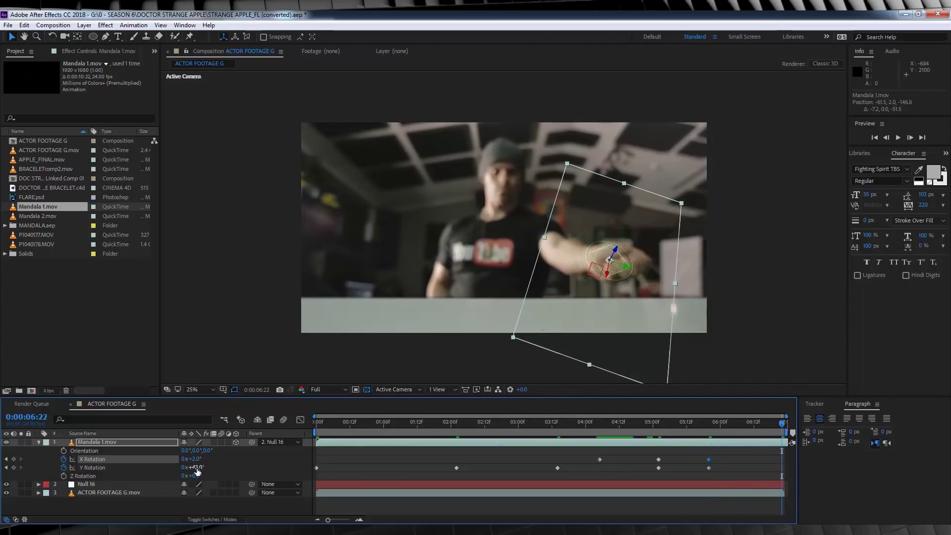
drag(199, 468, 258, 468)
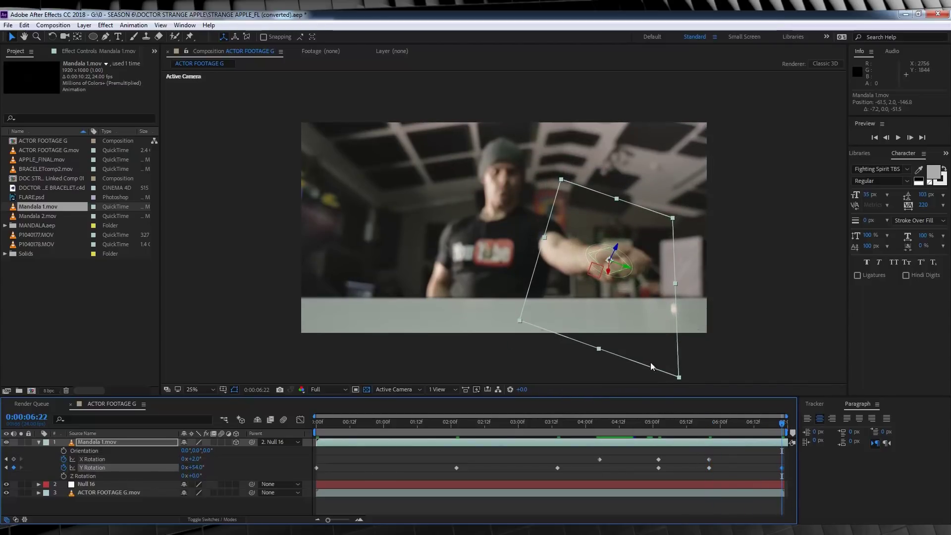
key(space)
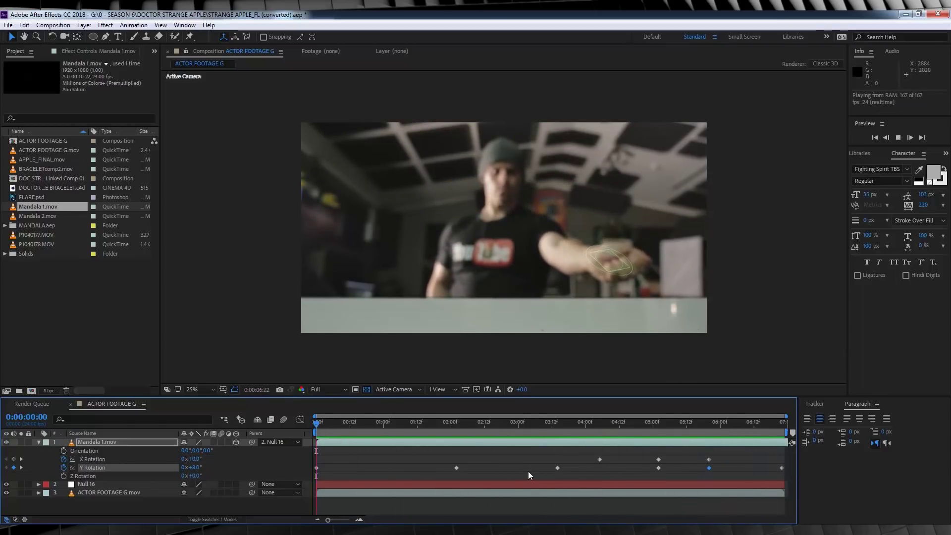
key(space)
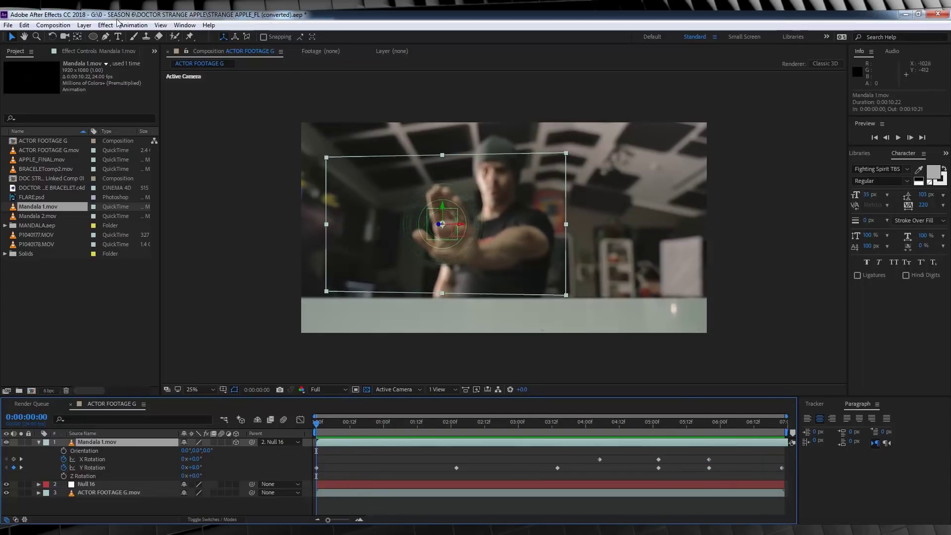
Step: Apply Glow to the mandala with a Glow Radius of 102
click(105, 25)
mouse_move(149, 369)
click(292, 279)
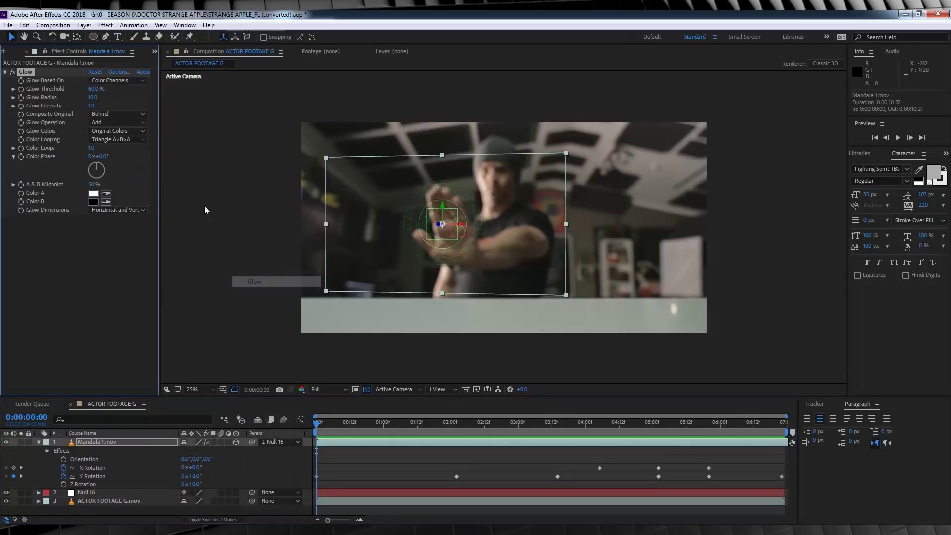
click(94, 97)
text(2)
key(Return)
Step: Add a Fast Box Blur with a Blur Radius of 4
click(106, 25)
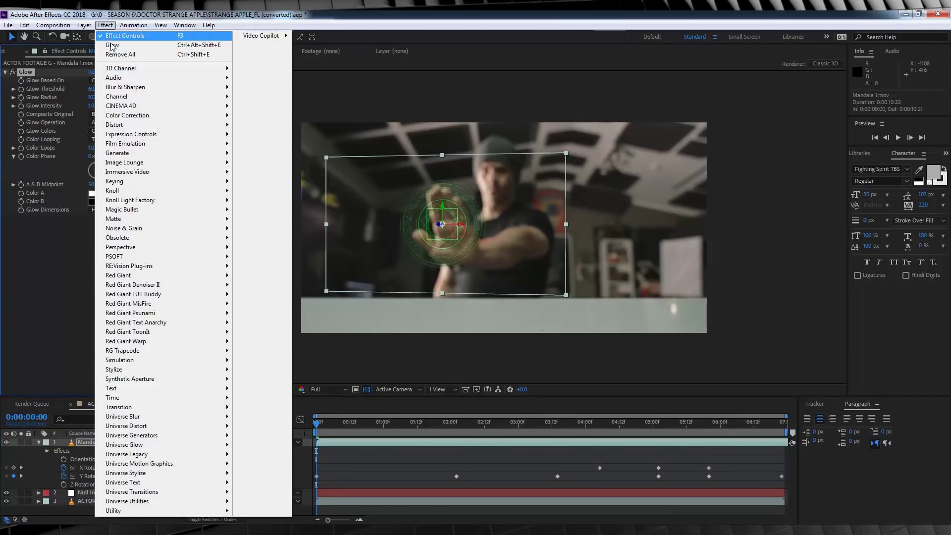
mouse_move(148, 87)
click(287, 197)
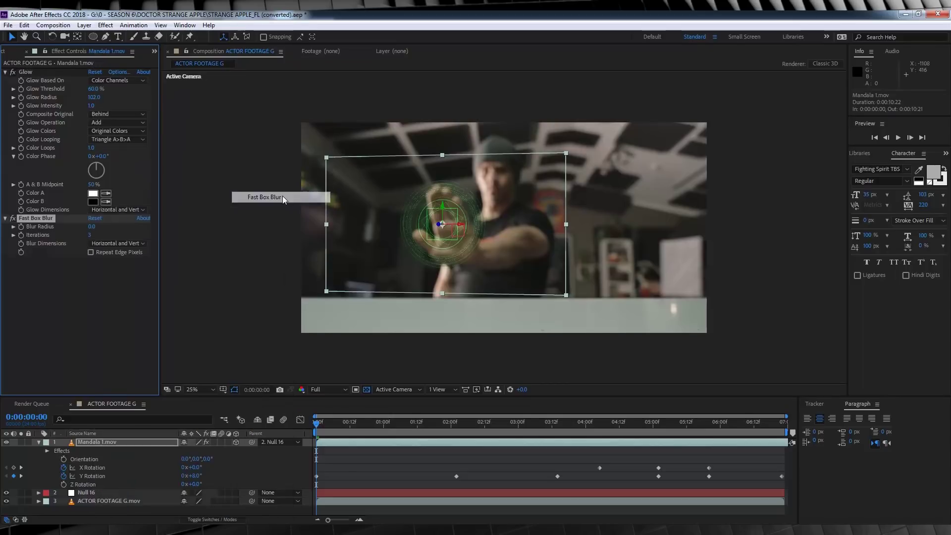
click(90, 228)
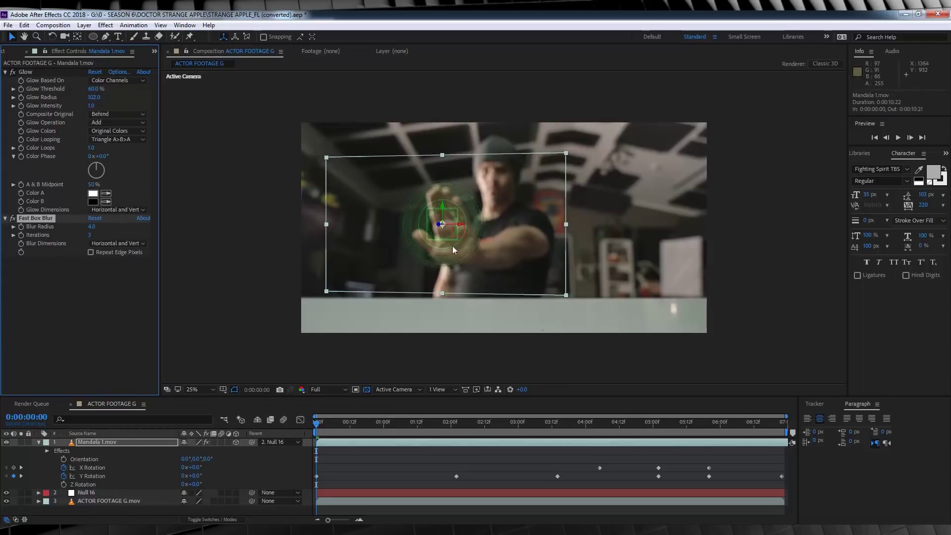
Step: Add a Camera Lens Blur with a Blur Radius of 8
click(106, 25)
mouse_move(126, 87)
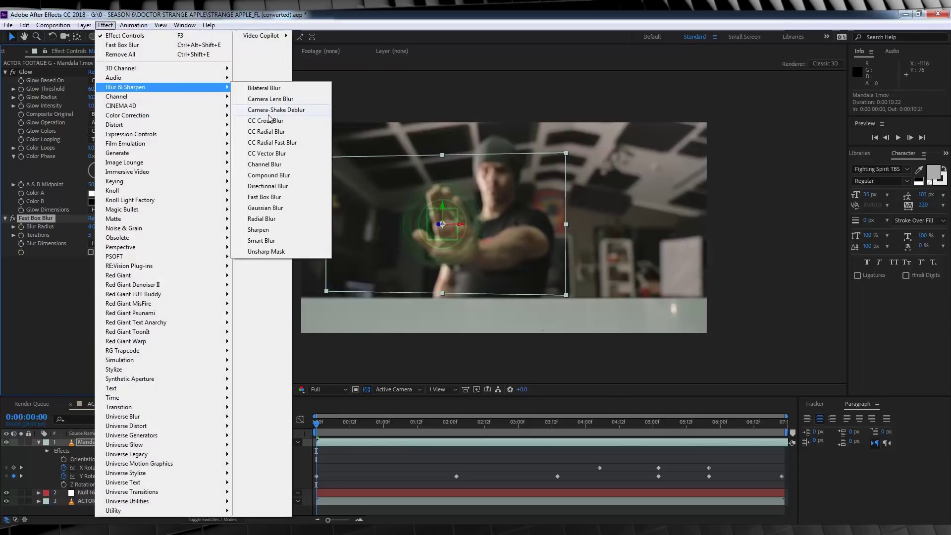
click(266, 99)
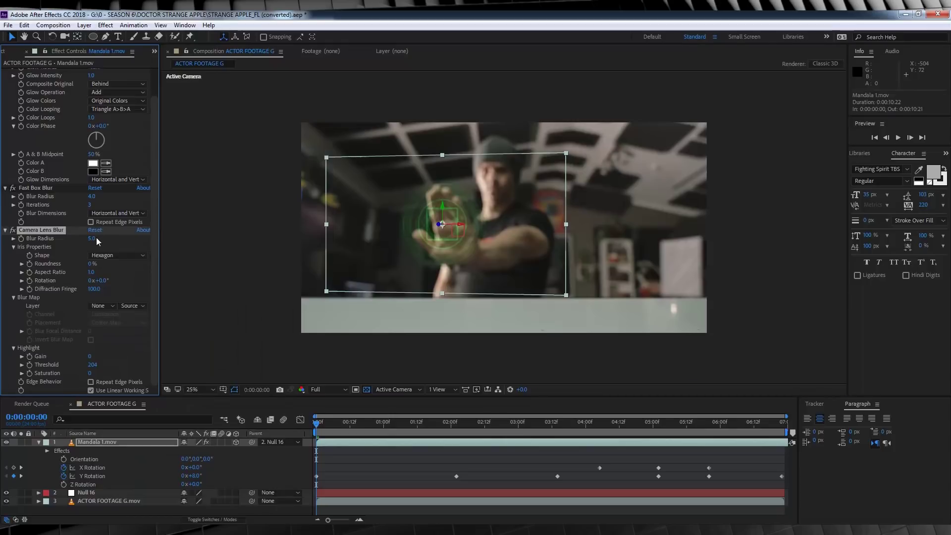
click(90, 239)
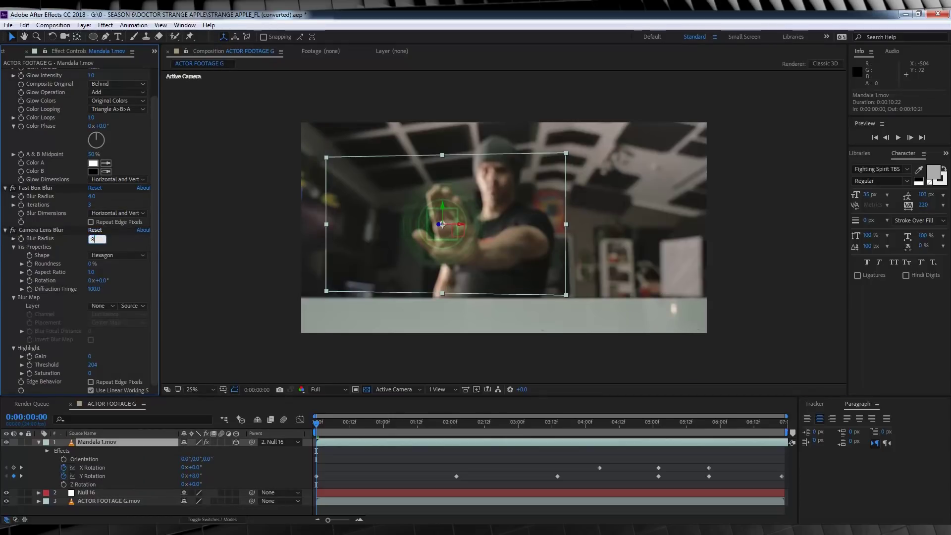
text(8)
key(Return)
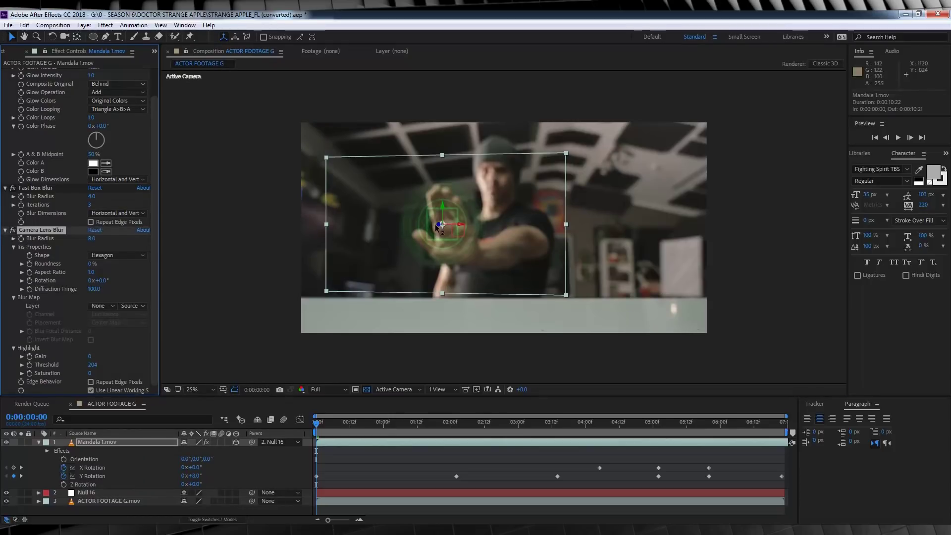
Step: Duplicate Mandala 1.mov, delete the copy's Fast Box Blur and set Camera Lens Blur radius to 12
click(87, 441)
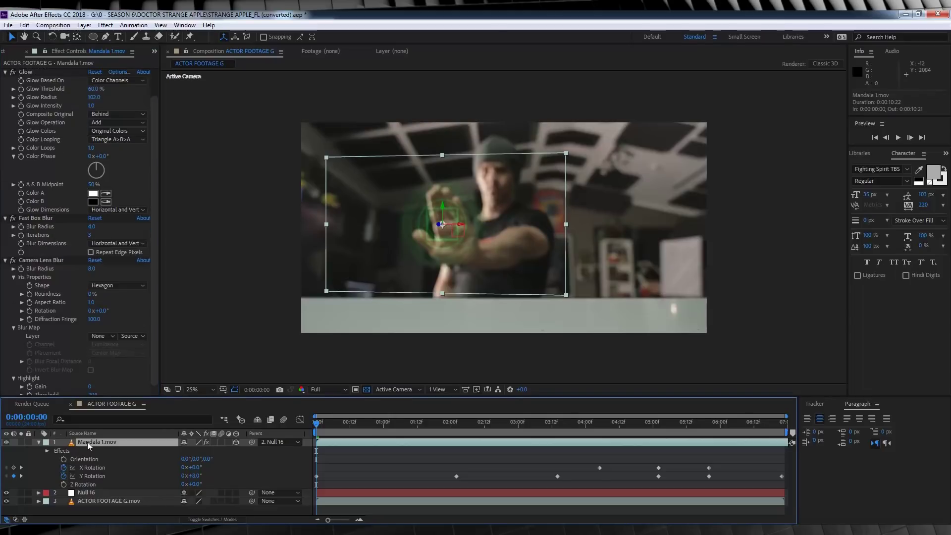
key(ctrl+d)
click(31, 220)
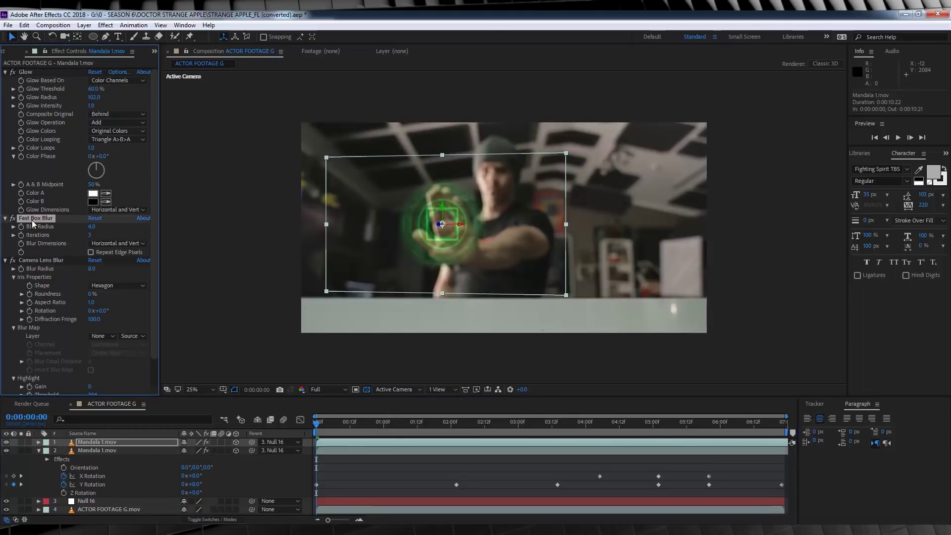
key(Delete)
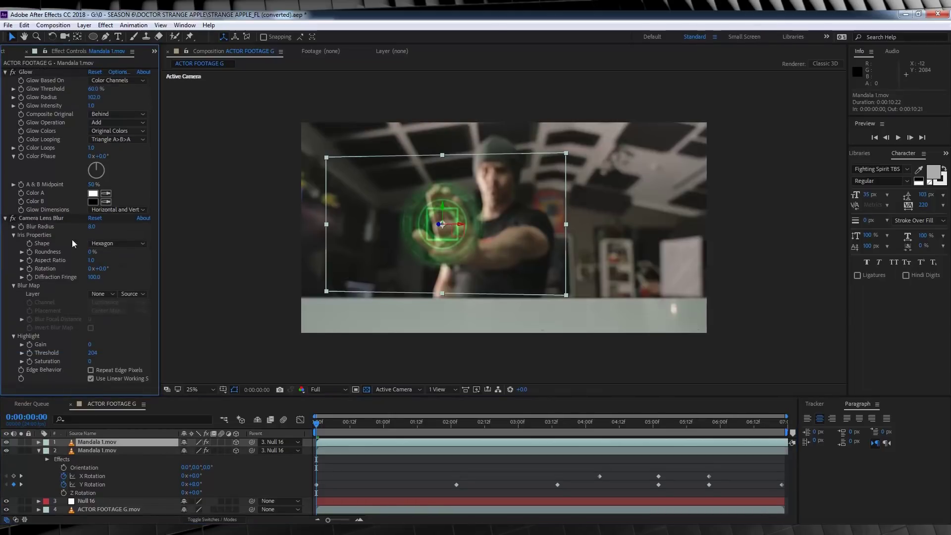
click(91, 227)
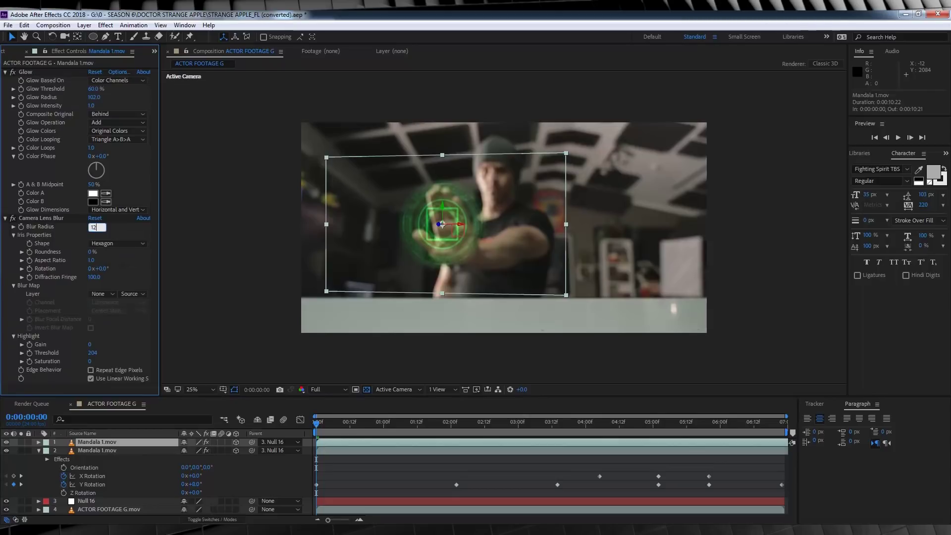
key(Return)
Step: Scrub around 1.5 seconds to check the glow, then return to the first frame
click(426, 424)
drag(426, 429, 321, 441)
click(347, 361)
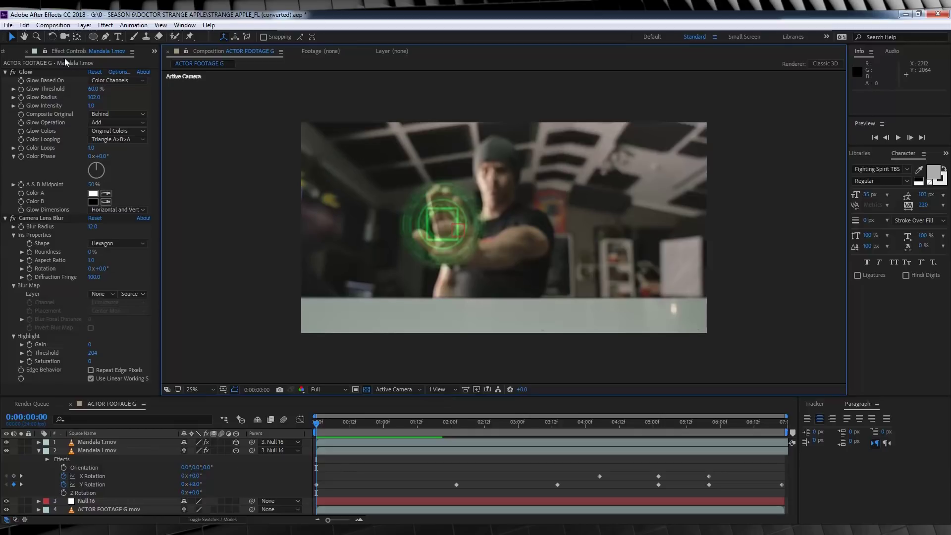
Step: Queue ACTOR FOOTAGE G with Photoshop Sequence output, confirm the save location, and start rendering
click(53, 25)
click(84, 115)
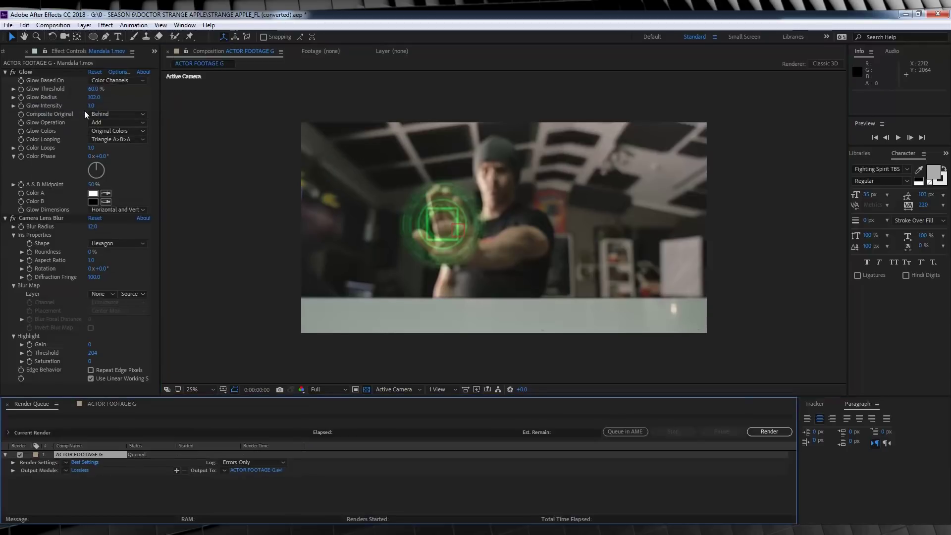
click(79, 470)
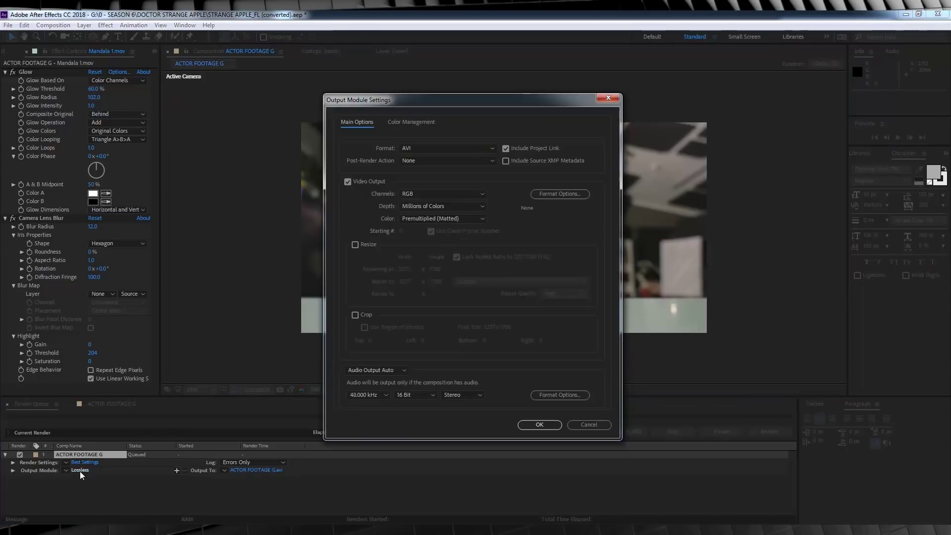
click(438, 150)
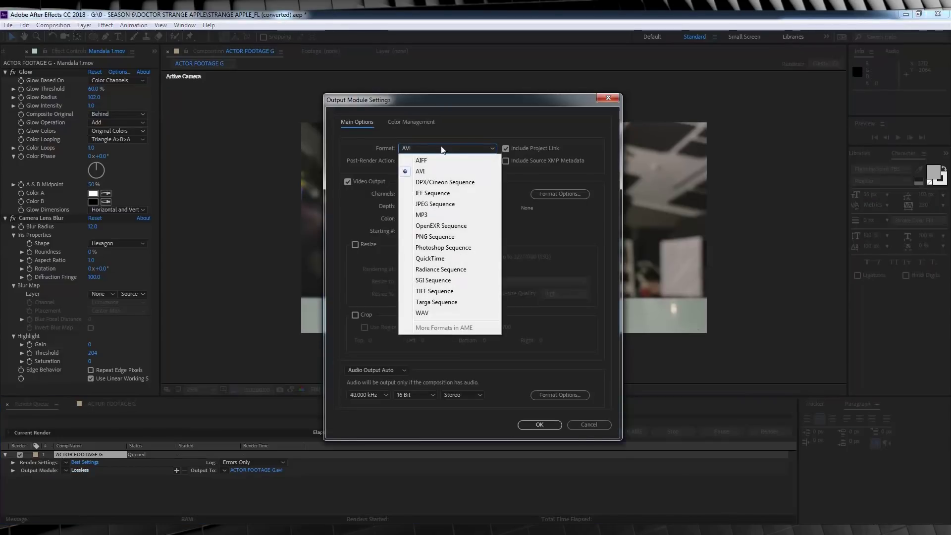
click(455, 247)
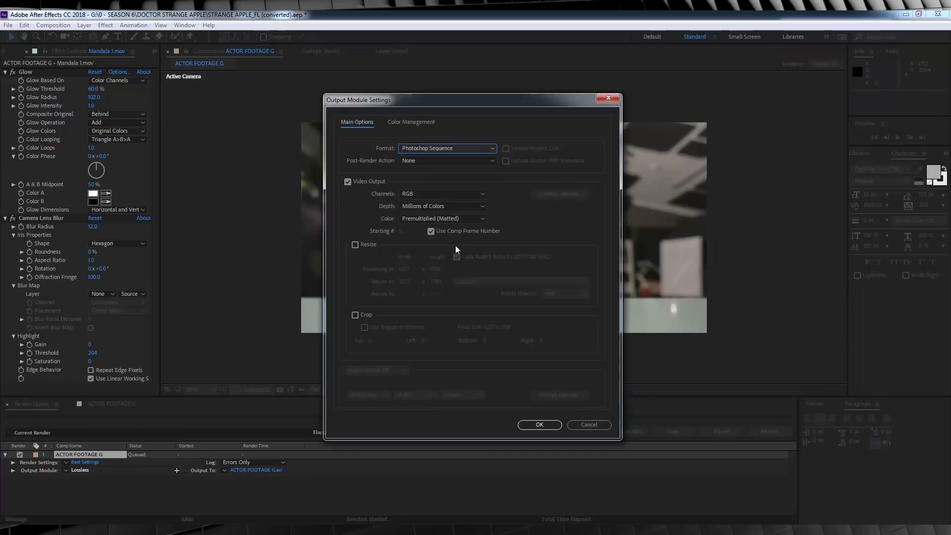
click(536, 424)
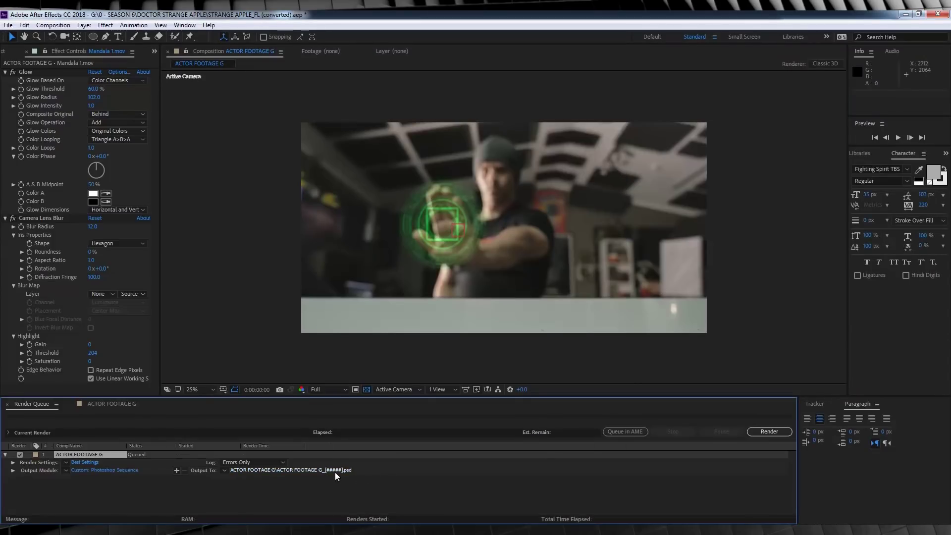
click(289, 469)
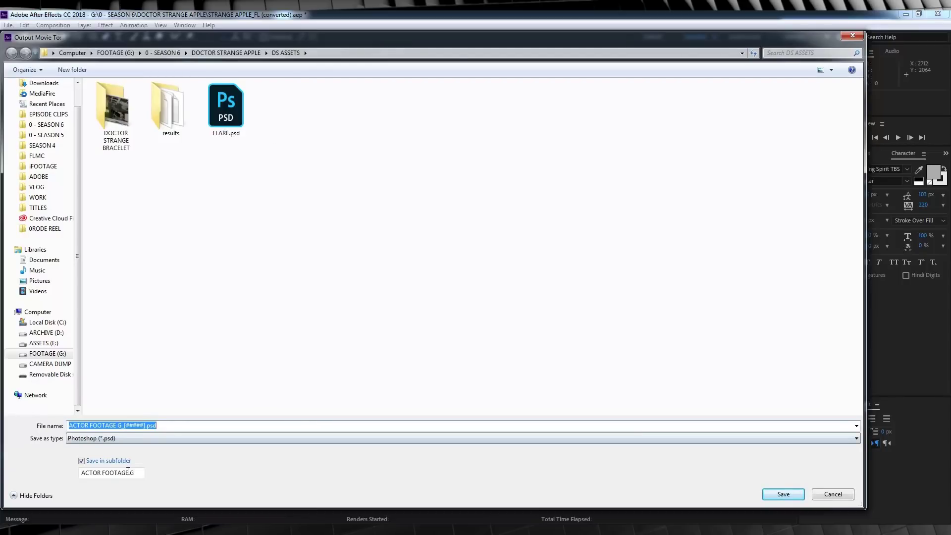
click(783, 494)
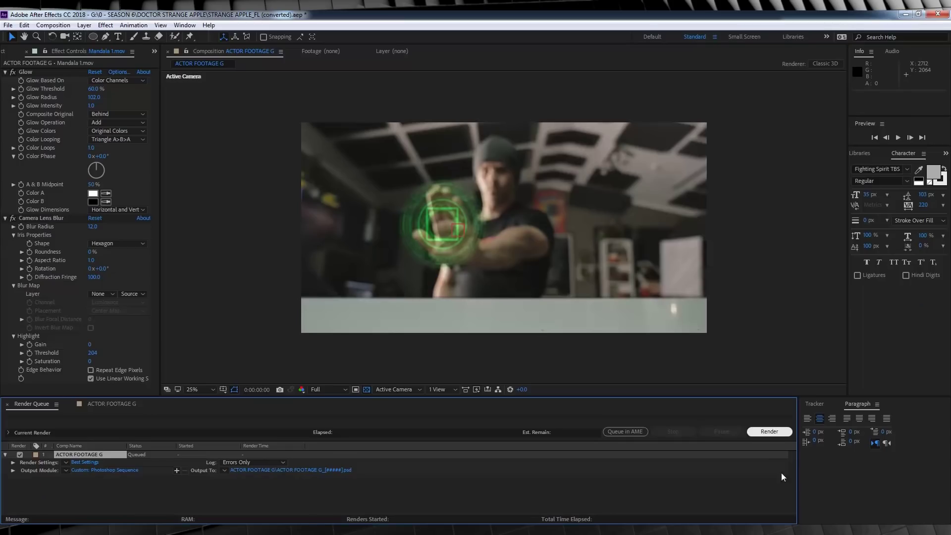
click(775, 434)
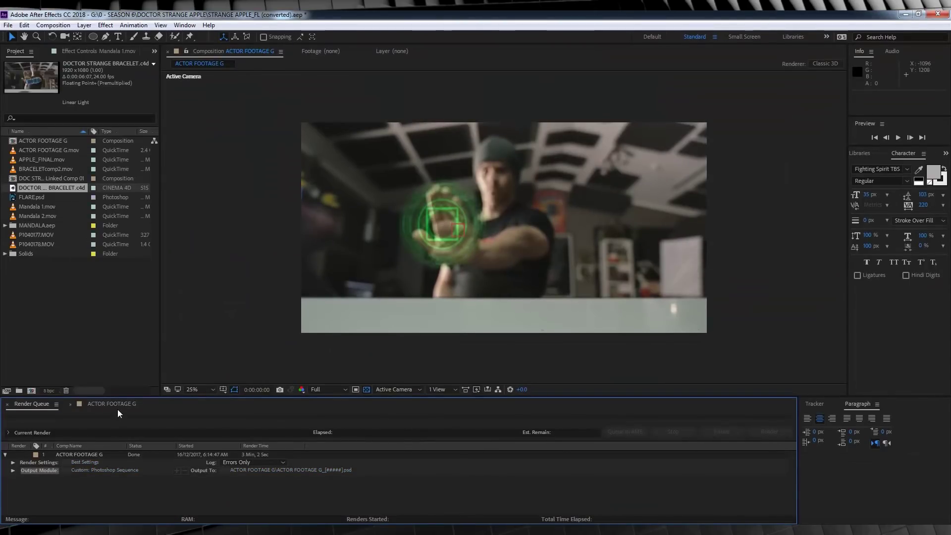
Step: Select DOCTOR STRANGE BRACELET.c4d in the project and open it in Cinema 4D with Edit Original
click(118, 404)
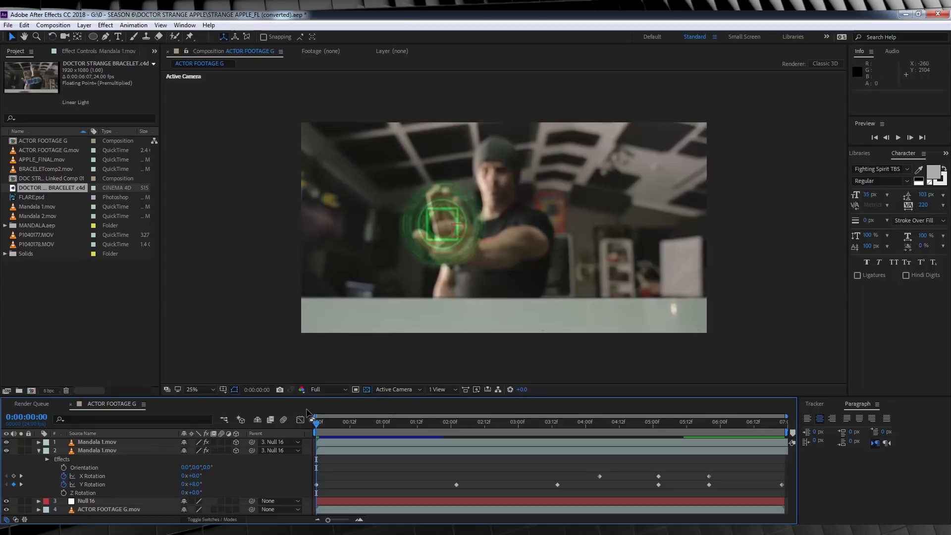
click(53, 186)
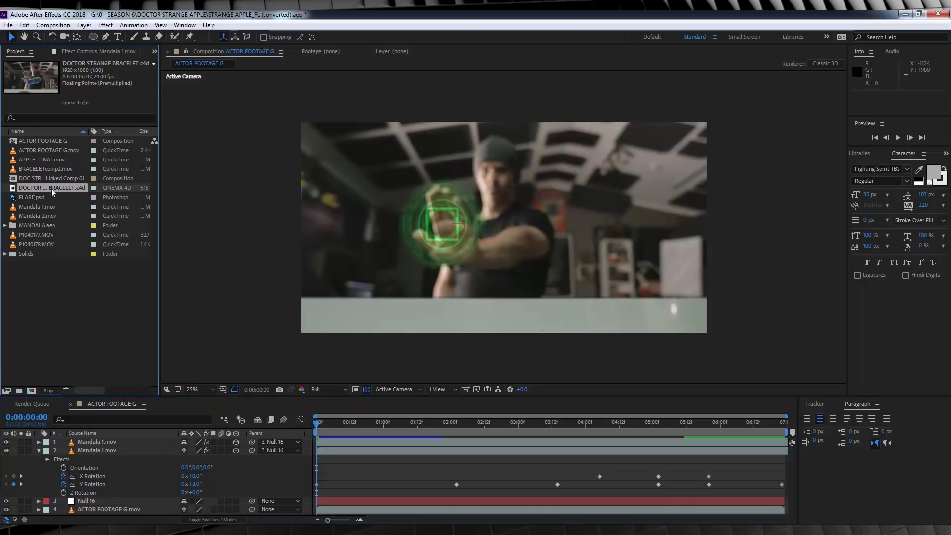
click(24, 26)
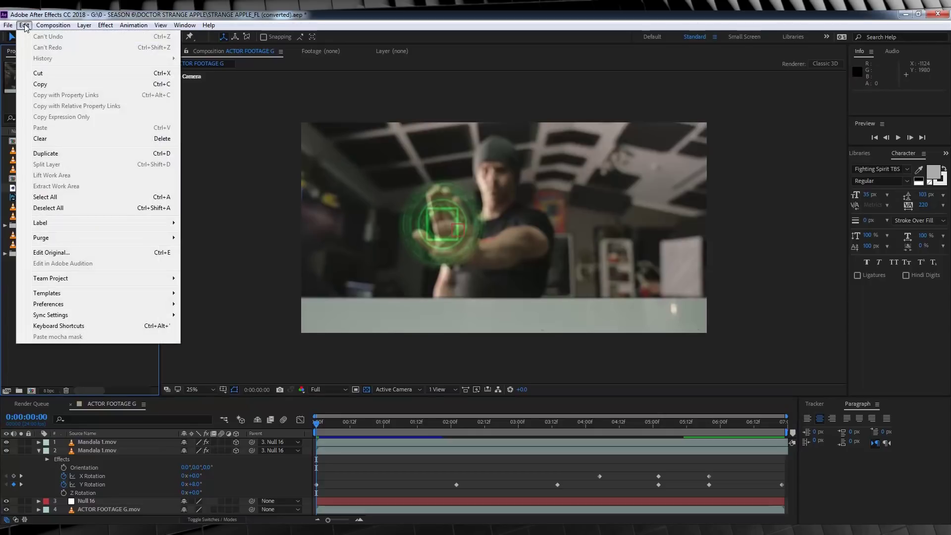
click(54, 254)
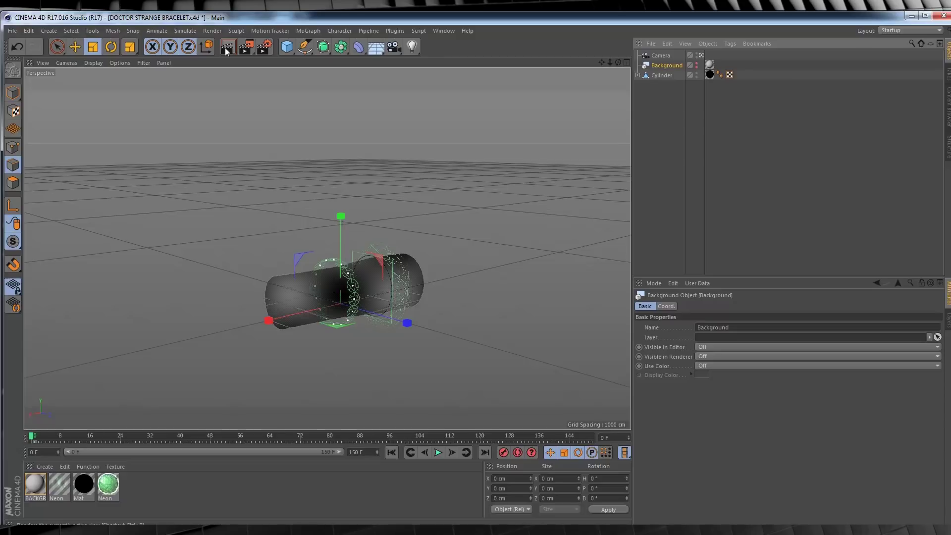
click(227, 48)
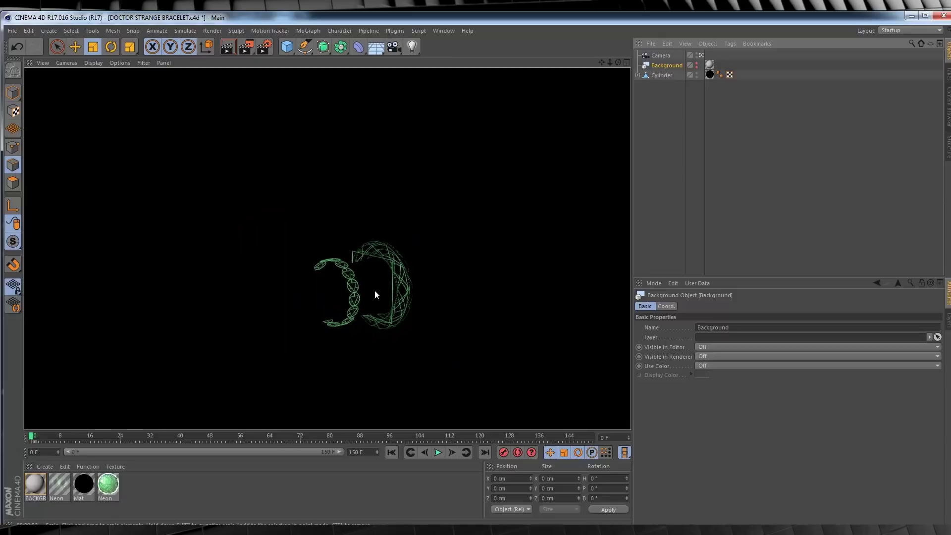
click(503, 247)
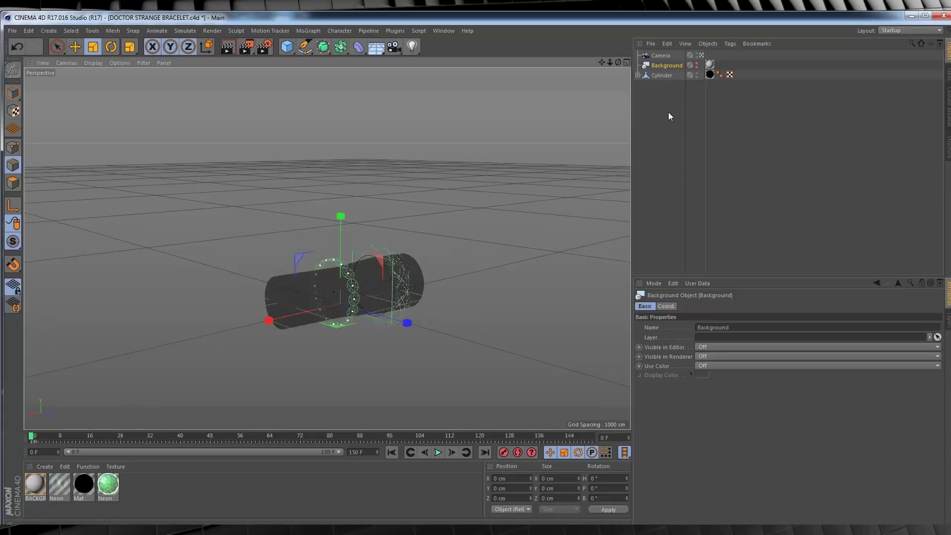
click(701, 55)
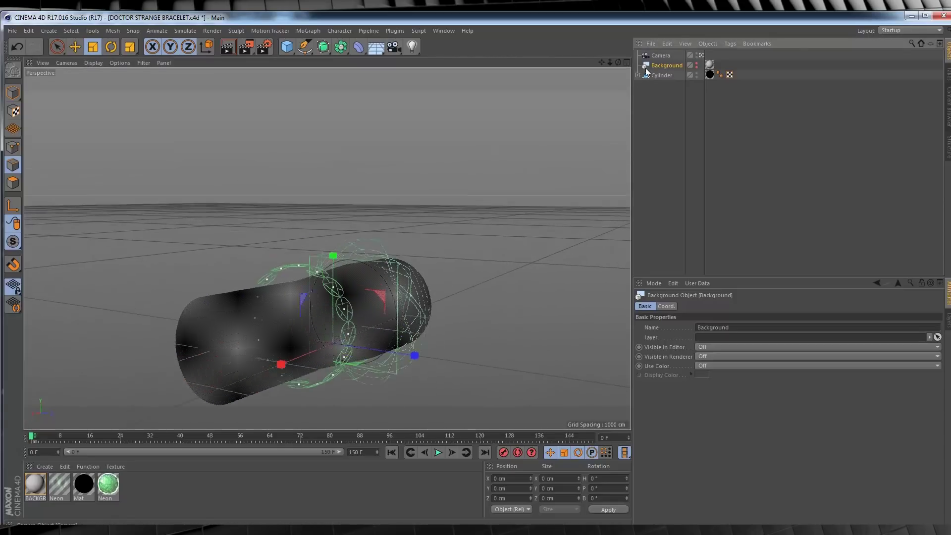
mouse_move(618, 62)
mouse_down()
mouse_move(639, 65)
mouse_move(594, 67)
mouse_move(629, 60)
mouse_move(621, 61)
mouse_up()
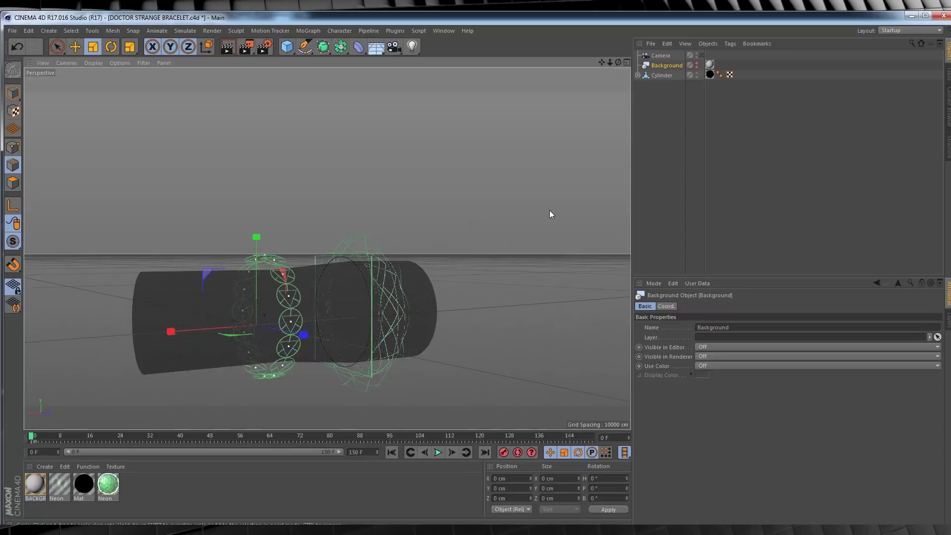
click(700, 55)
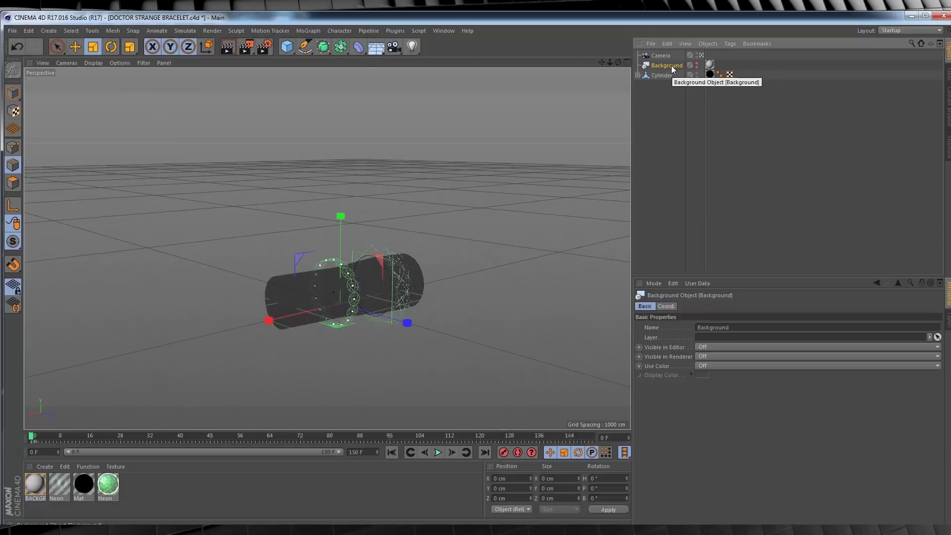
Step: Make the background visible in the editor and load G_00000.psd as the BACKGROUND material's texture, not copied
click(697, 63)
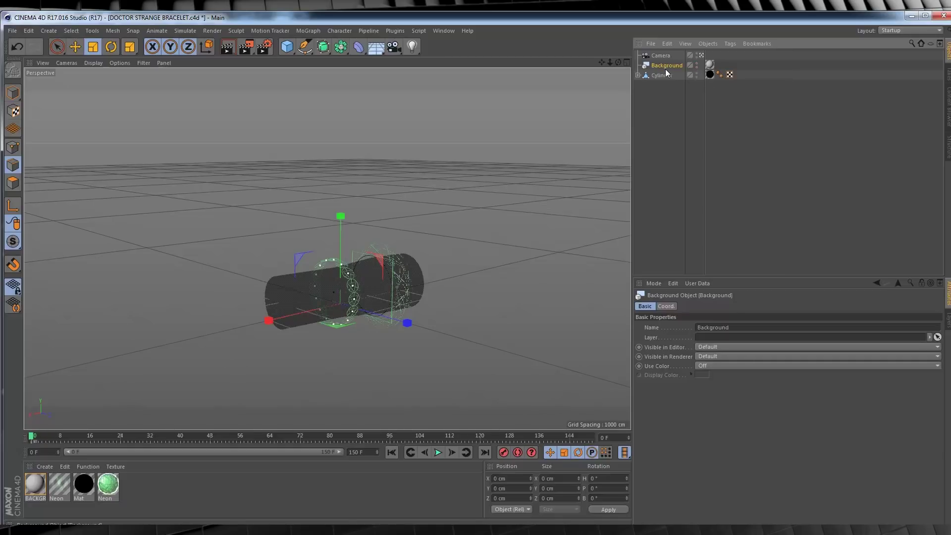
double_click(36, 484)
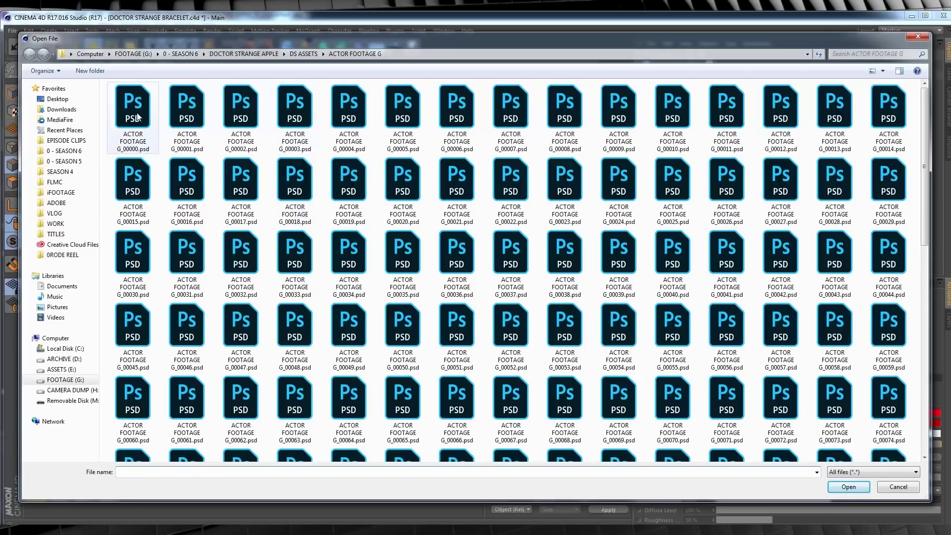
click(132, 107)
click(847, 487)
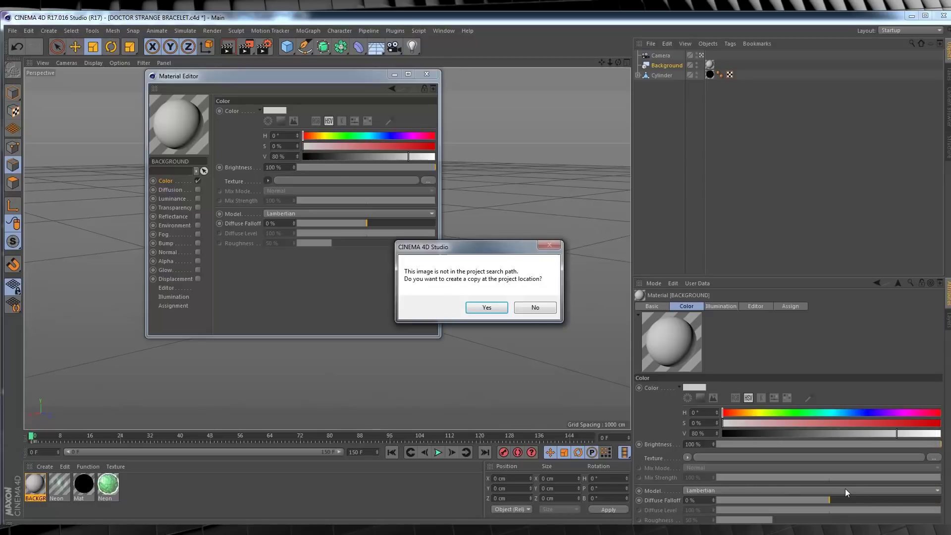
click(539, 311)
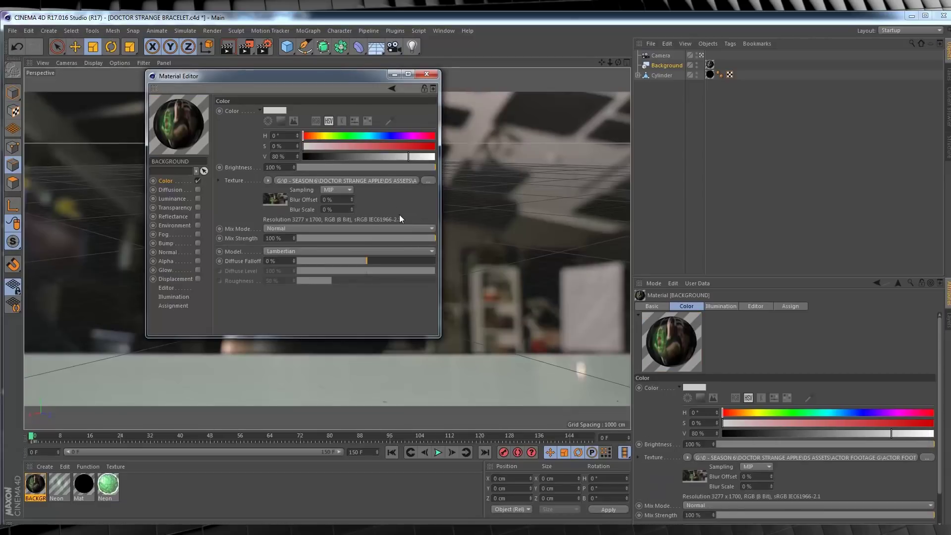
Step: Calculate the texture's animation so the footage sequence plays frames 0–166
click(280, 200)
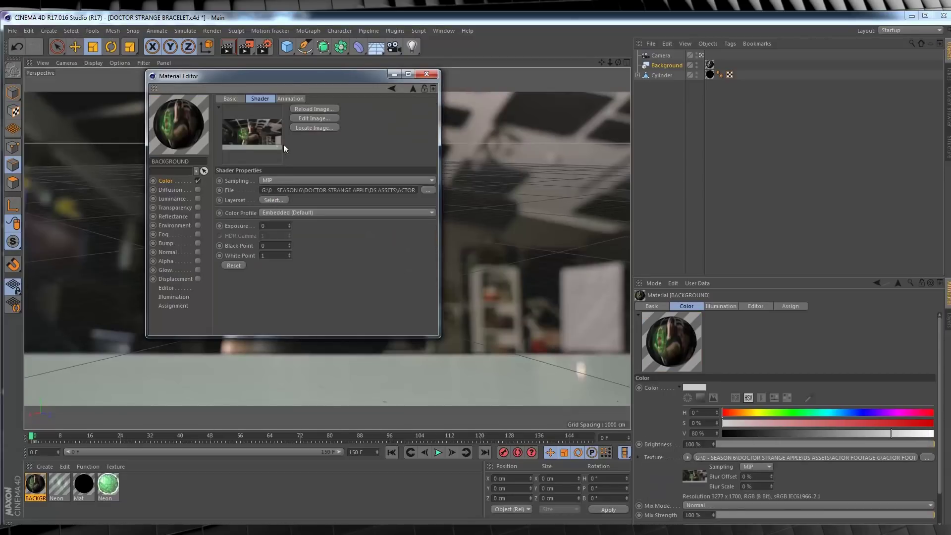
click(292, 98)
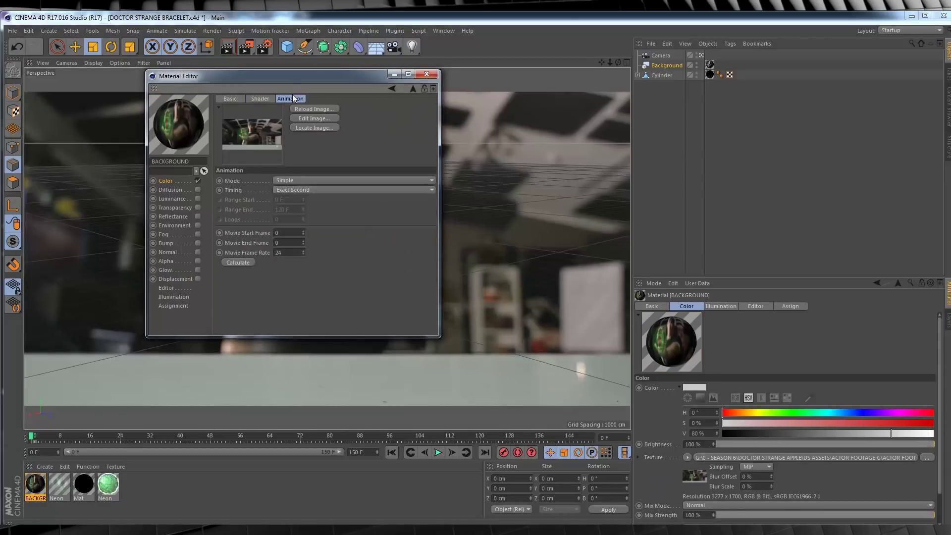
click(239, 263)
Step: Play back the footage, then move the cylinder toward the actor's hand at frame 0
click(426, 75)
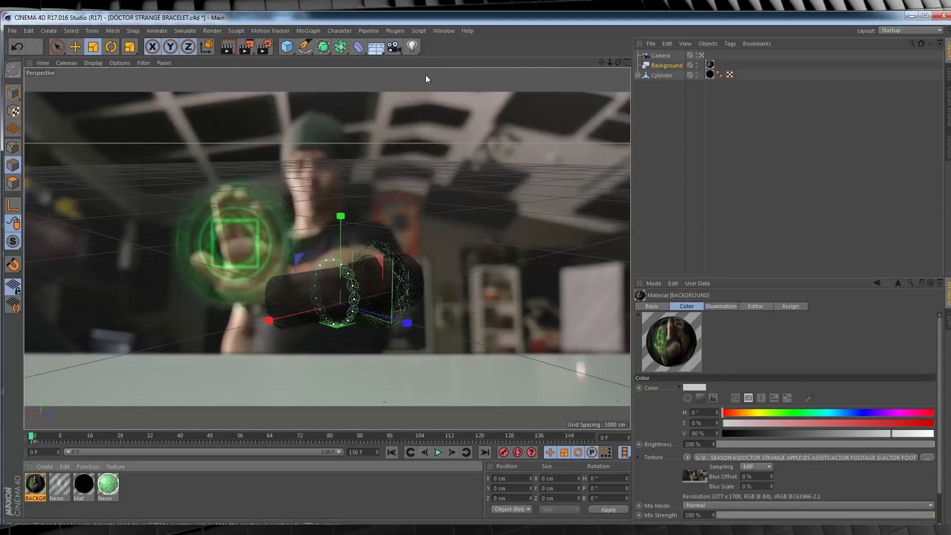
click(438, 452)
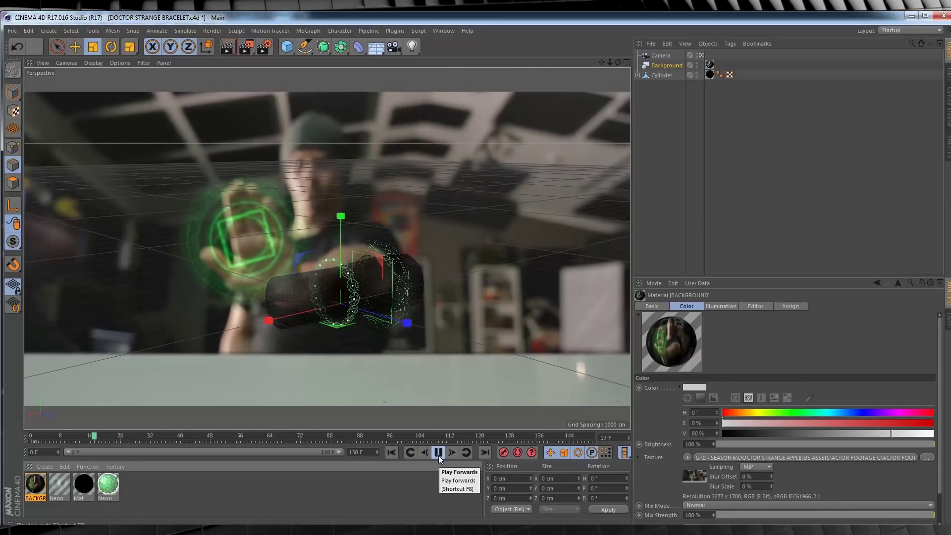
click(391, 452)
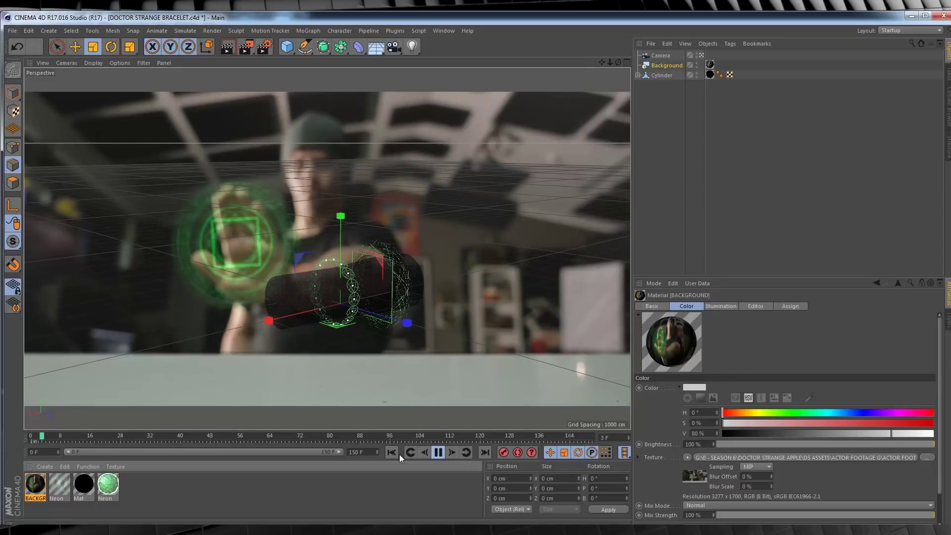
click(342, 292)
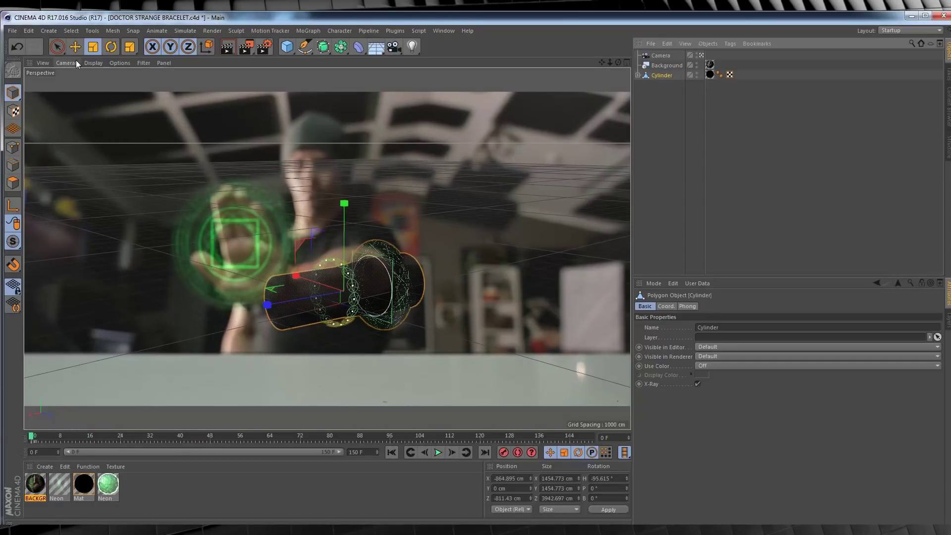
click(112, 47)
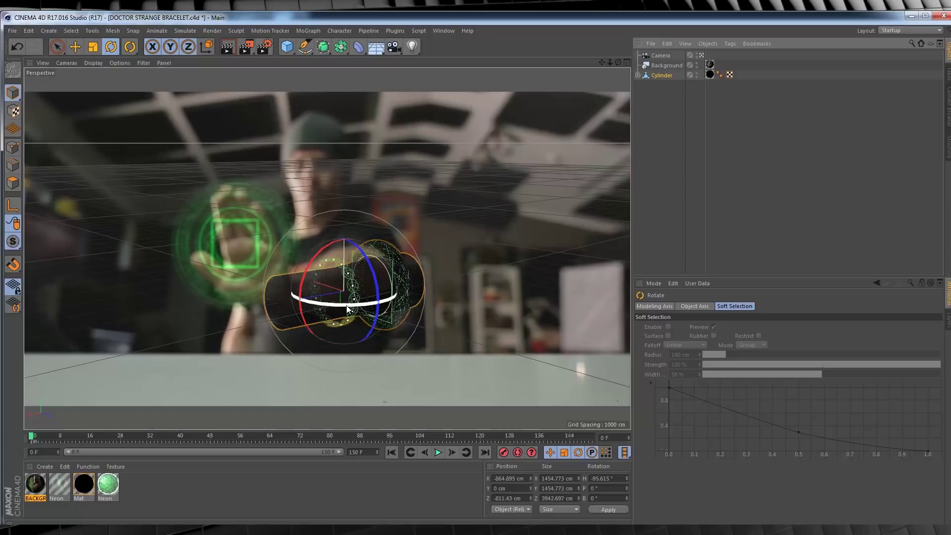
key(e)
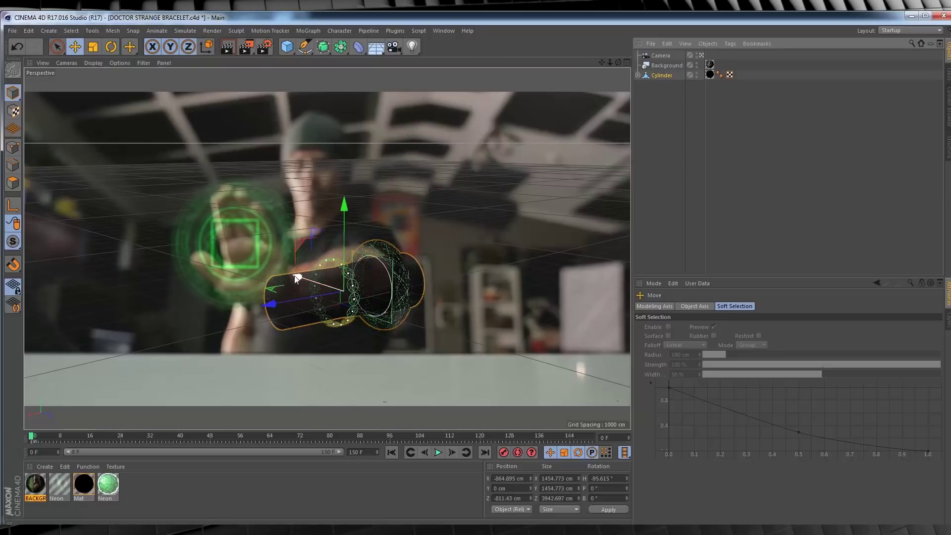
drag(297, 279, 270, 260)
Step: Rotate the cylinder to match the forearm, slide it onto the hand, and keyframe frame 0
click(111, 46)
click(263, 251)
click(265, 263)
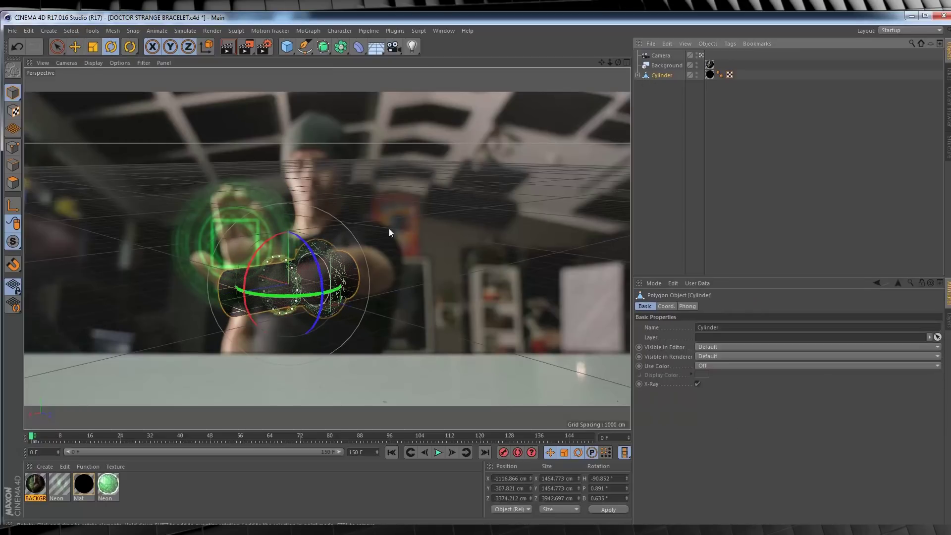
click(74, 46)
drag(244, 272, 239, 273)
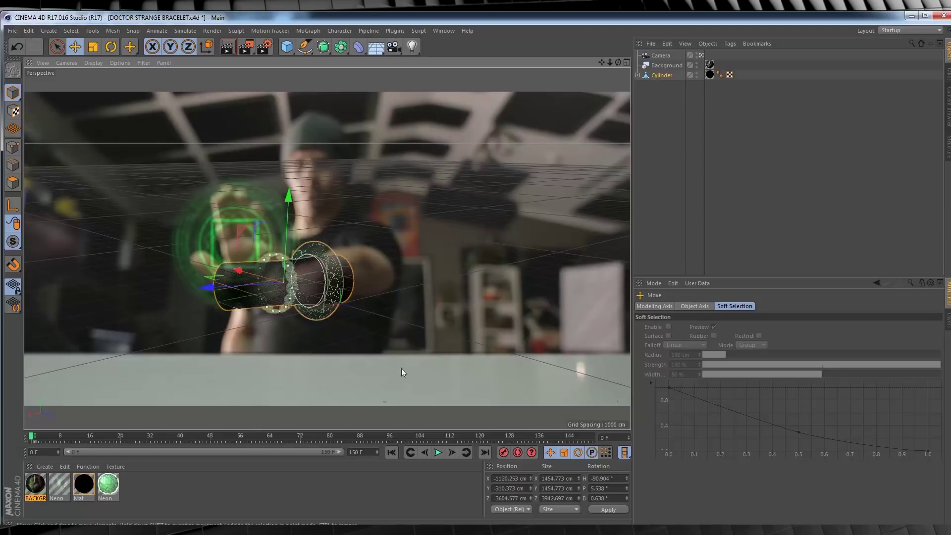
click(503, 452)
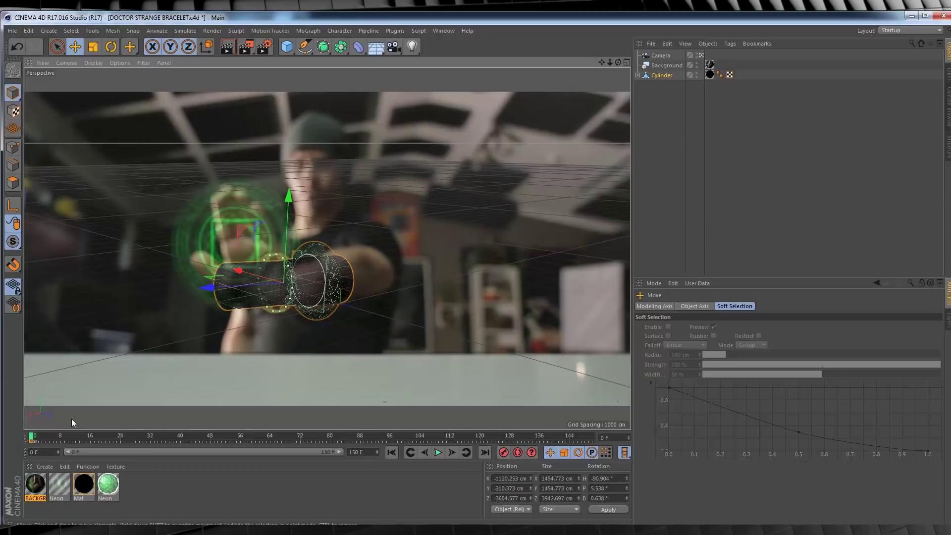
Step: At frame 14, turn and tilt the cylinder to follow the hand and arm angle
drag(31, 436, 128, 437)
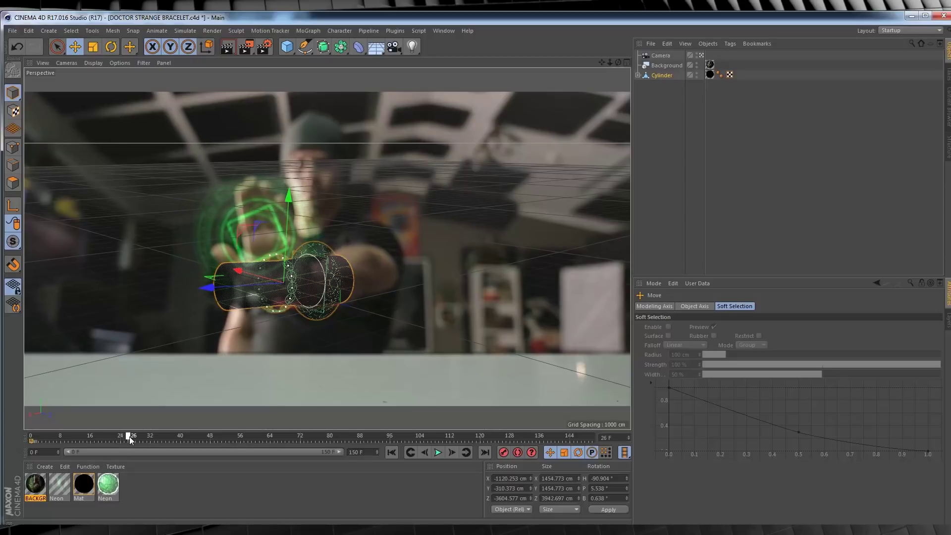
click(111, 49)
drag(211, 233, 206, 240)
drag(264, 253, 270, 240)
drag(128, 439, 180, 440)
Step: Realign the cylinder at frames 54, 112, 143 and 150, then scrub through to verify the tracking
key(g)
key(g)
key(g)
key(g)
key(g)
key(g)
key(g)
key(g)
key(g)
key(g)
key(g)
key(g)
key(g)
key(g)
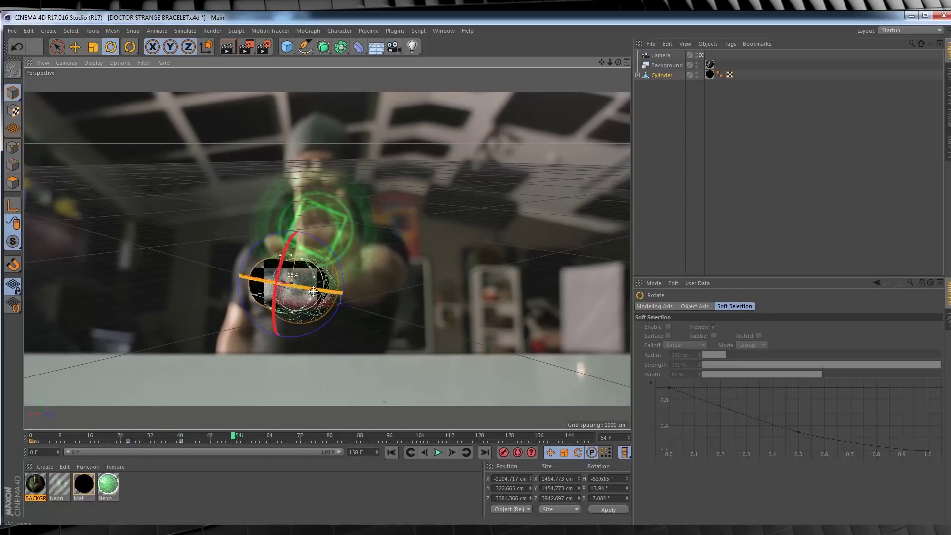
key(e)
key(r)
key(g)
key(g)
key(g)
key(g)
key(g)
key(g)
key(g)
key(g)
key(g)
key(g)
key(g)
key(g)
key(g)
key(g)
key(g)
key(g)
key(g)
key(g)
key(g)
key(g)
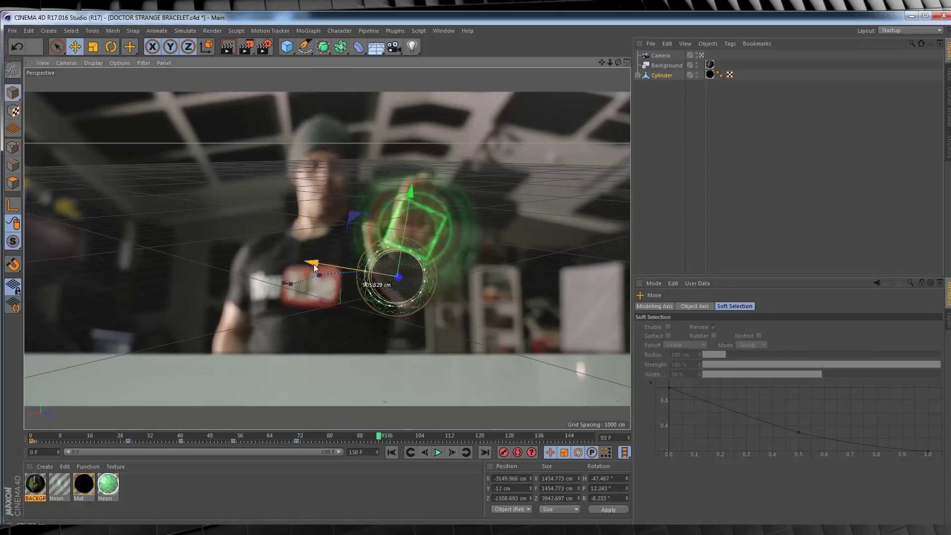
key(e)
drag(505, 439, 592, 440)
key(r)
click(439, 268)
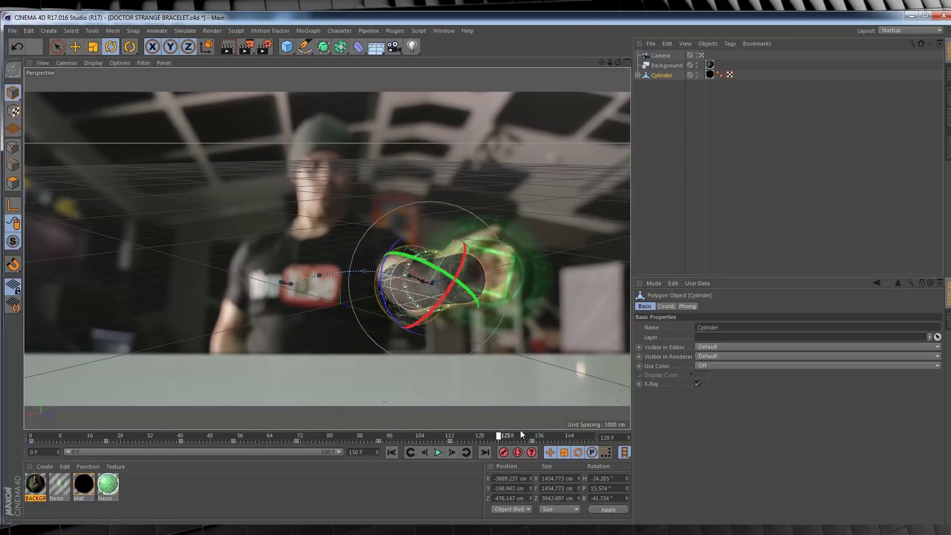
drag(31, 437, 587, 453)
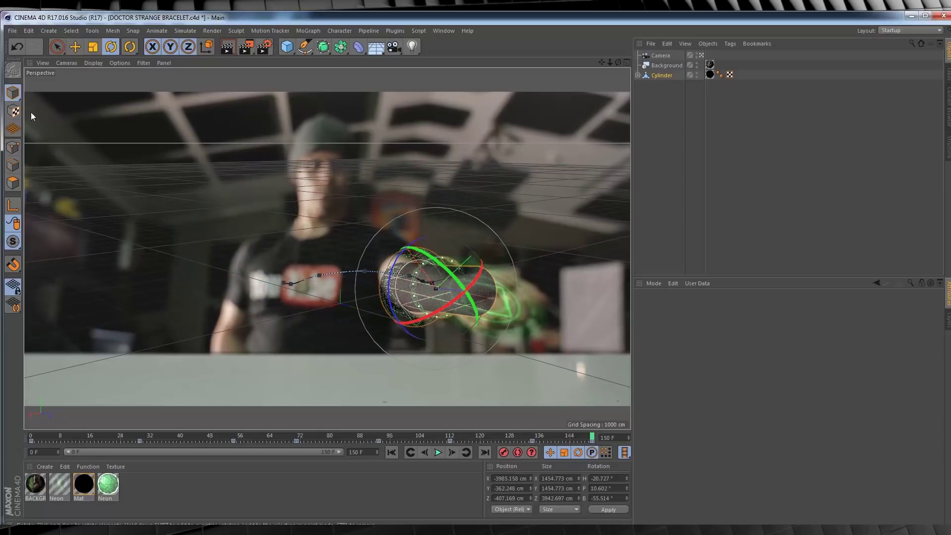
click(23, 438)
drag(22, 438, 596, 456)
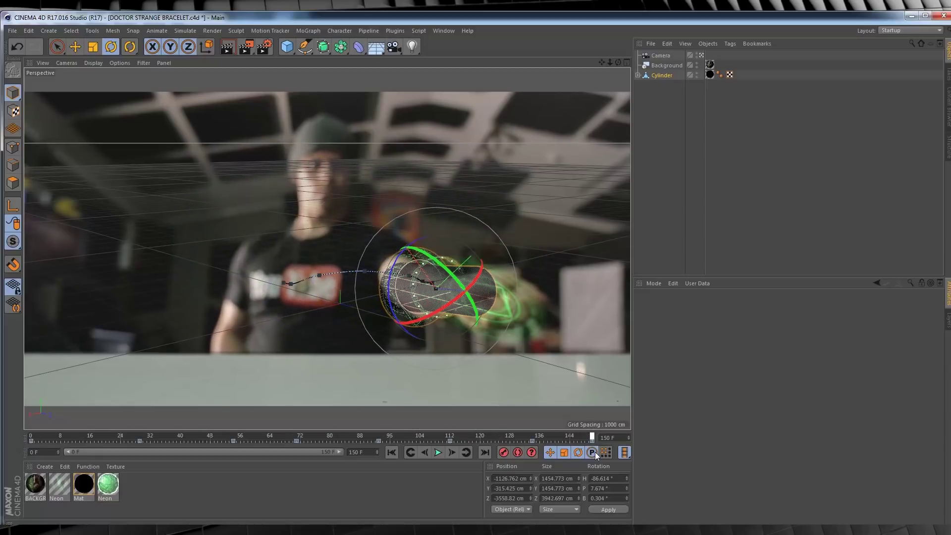
Step: Hide the Background object and render the scene to the Picture Viewer
click(696, 65)
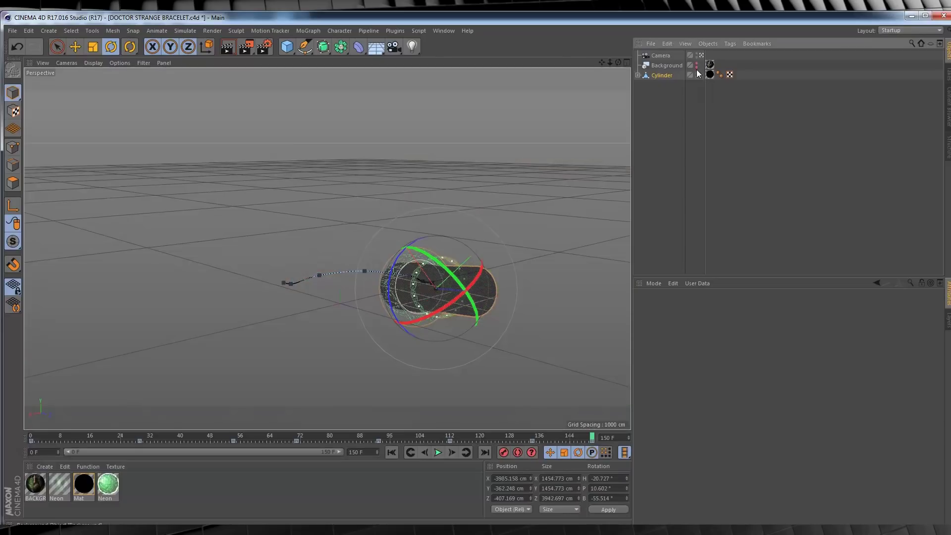
click(11, 31)
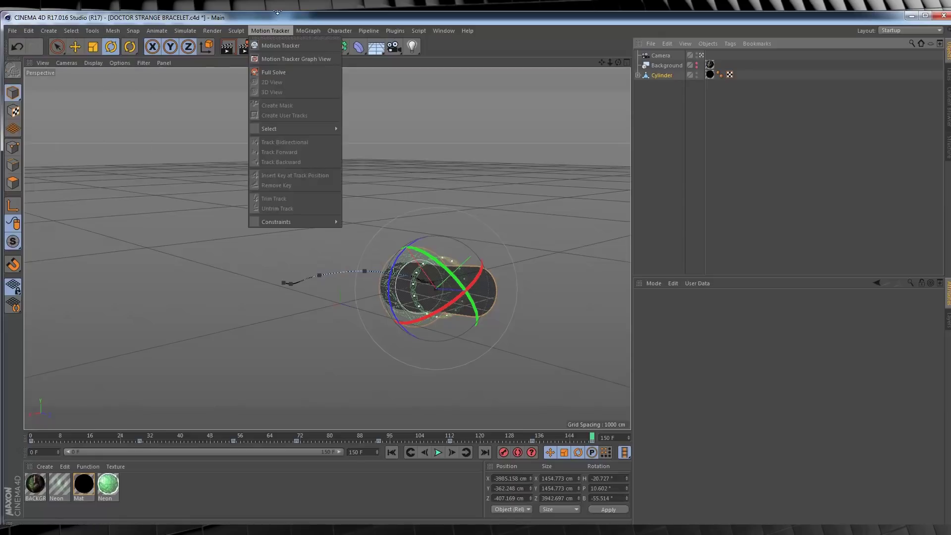
click(270, 31)
click(244, 52)
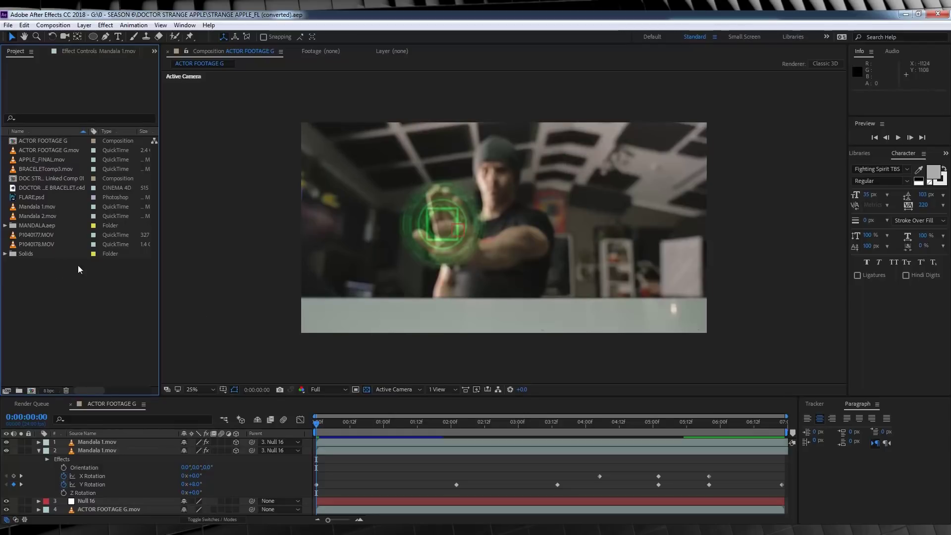
Step: Add the bracelet Cinema 4D scene to the comp with Cineware renderer set to Standard (Final)
click(67, 188)
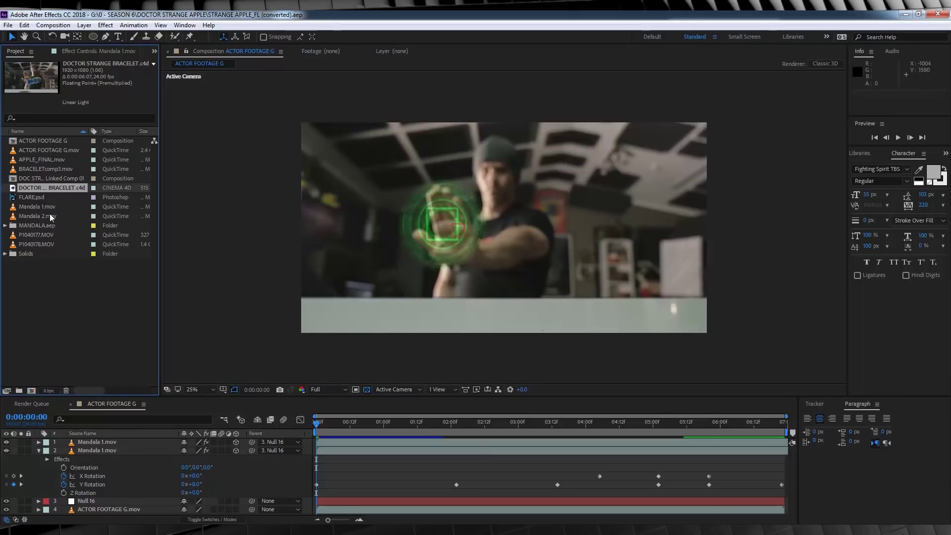
drag(53, 188, 31, 391)
click(133, 133)
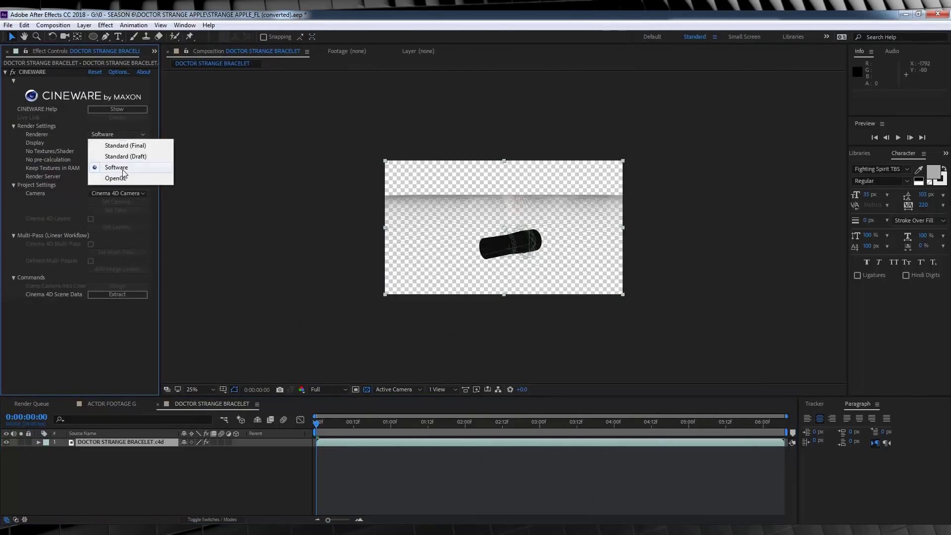
click(119, 144)
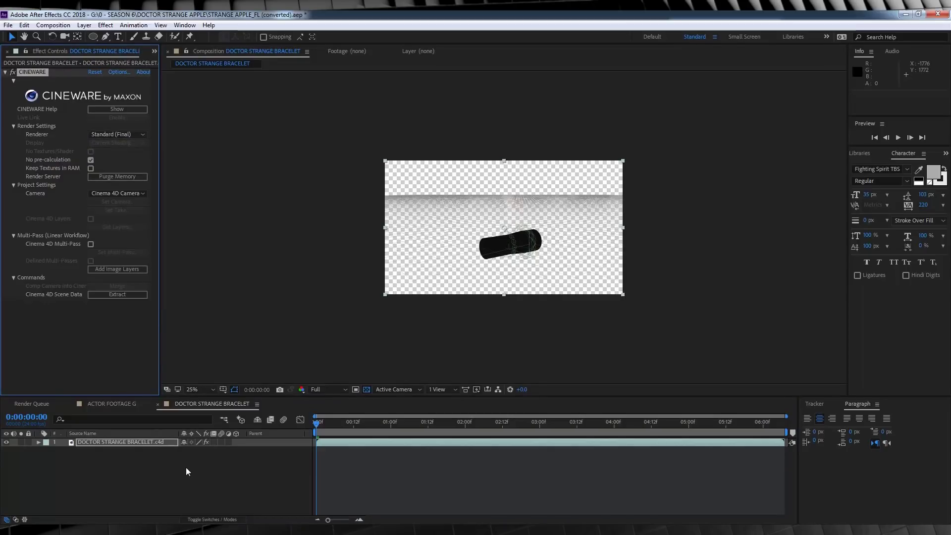
Step: Queue the comp for rendering with the output module format set to QuickTime
key(ctrl+m)
click(80, 469)
click(406, 149)
click(430, 258)
click(549, 428)
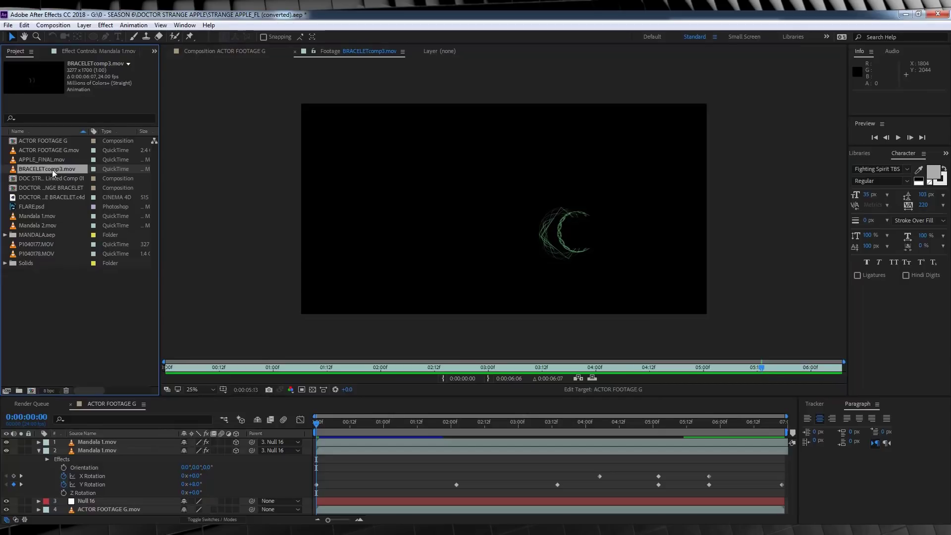
Step: Add BRACELETcomp3.mov in Screen mode, duplicate it, and hide the top copy
drag(52, 169, 102, 439)
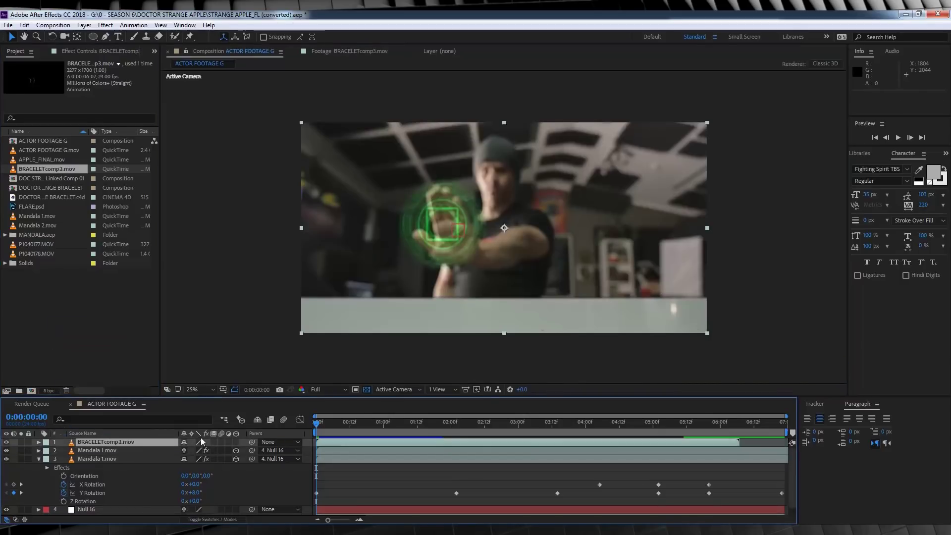
click(226, 519)
click(206, 442)
click(233, 216)
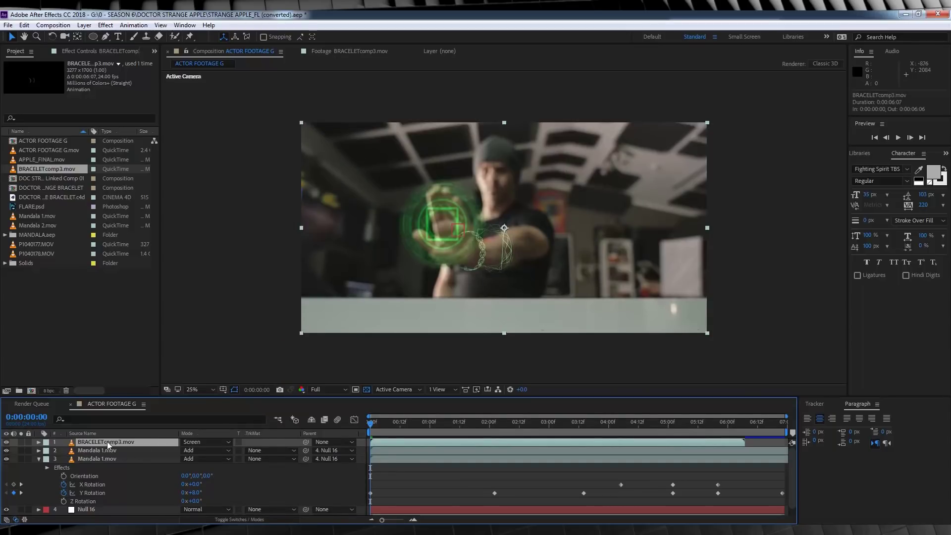
key(ctrl+d)
click(7, 442)
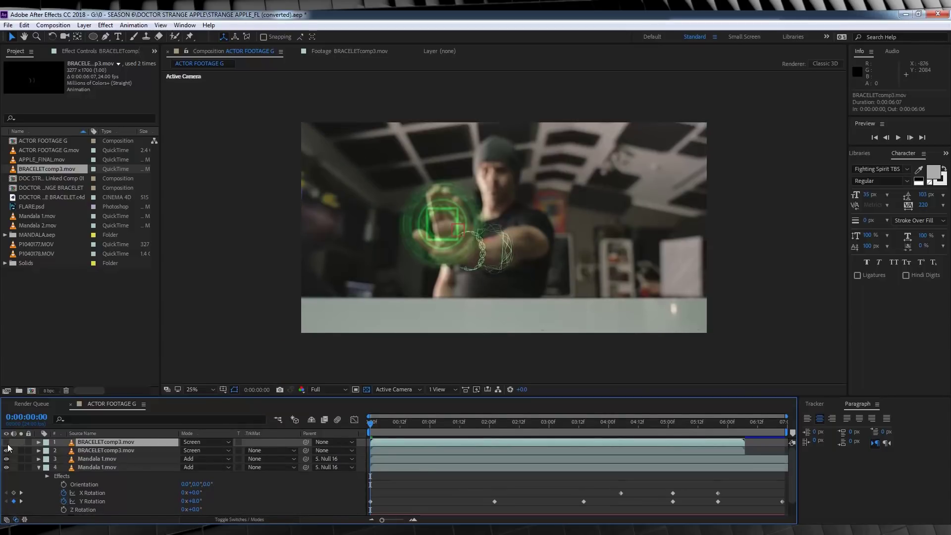
click(100, 451)
Step: Apply Camera Lens Blur to the lower bracelet copy with a radius of 8.0
click(105, 26)
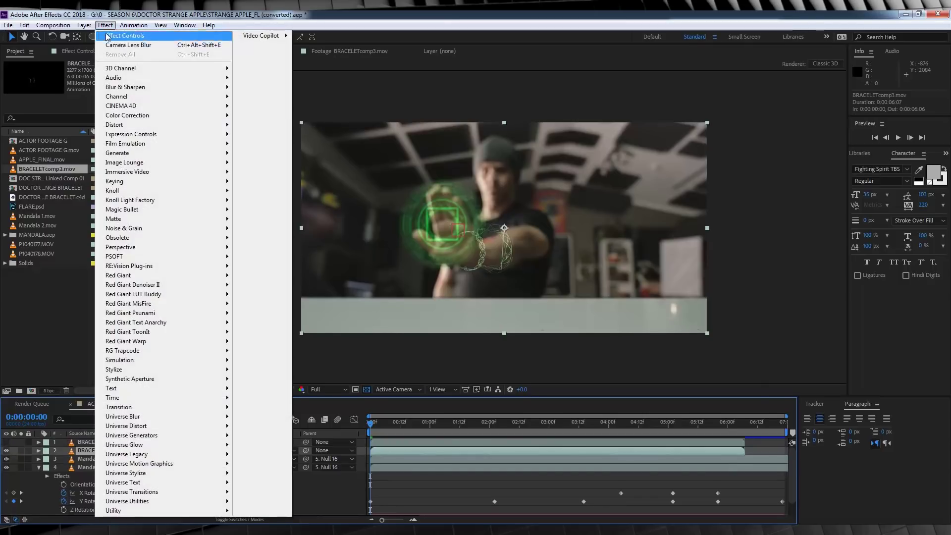
mouse_move(149, 87)
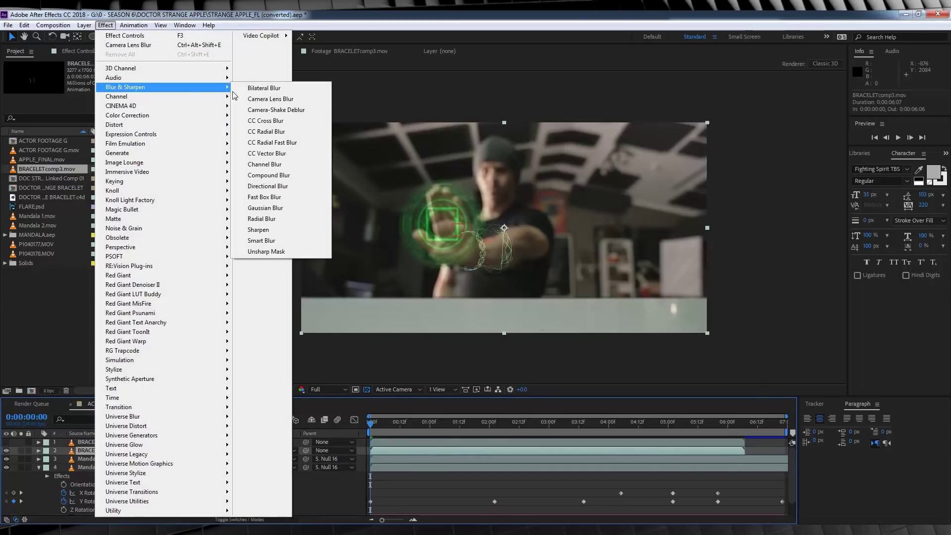
click(270, 100)
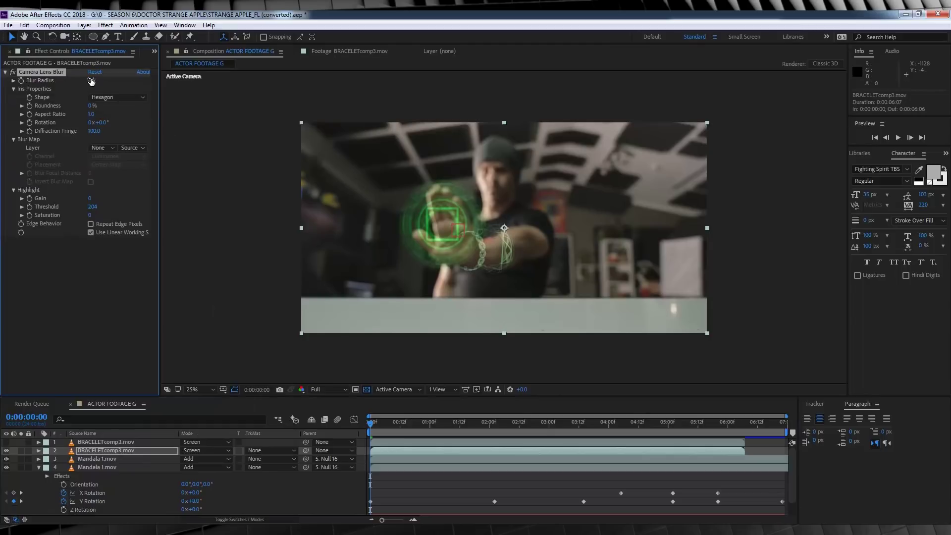
click(91, 81)
text(80)
key(Return)
Step: Add Hue/Saturation to the blurred bracelet copy: Master Saturation 60, Master Lightness -50
click(106, 25)
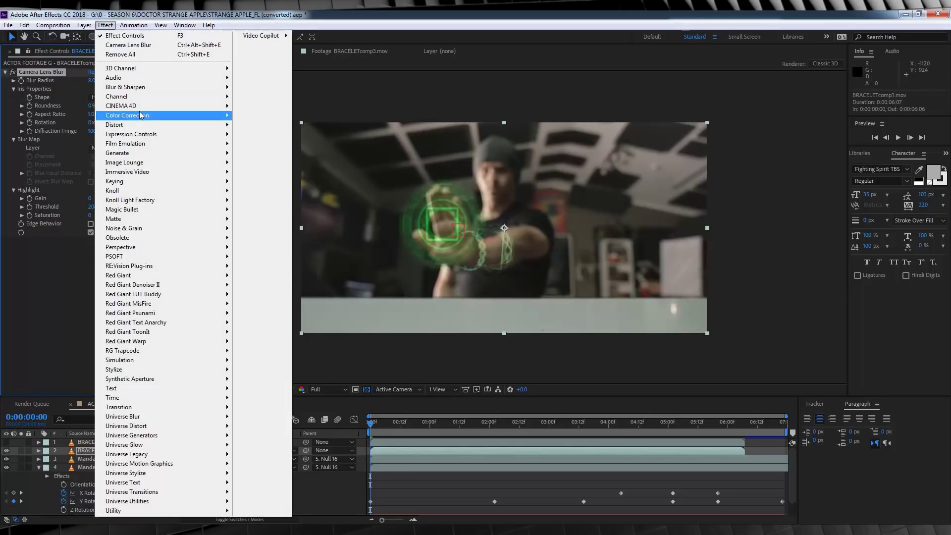
mouse_move(163, 116)
click(278, 355)
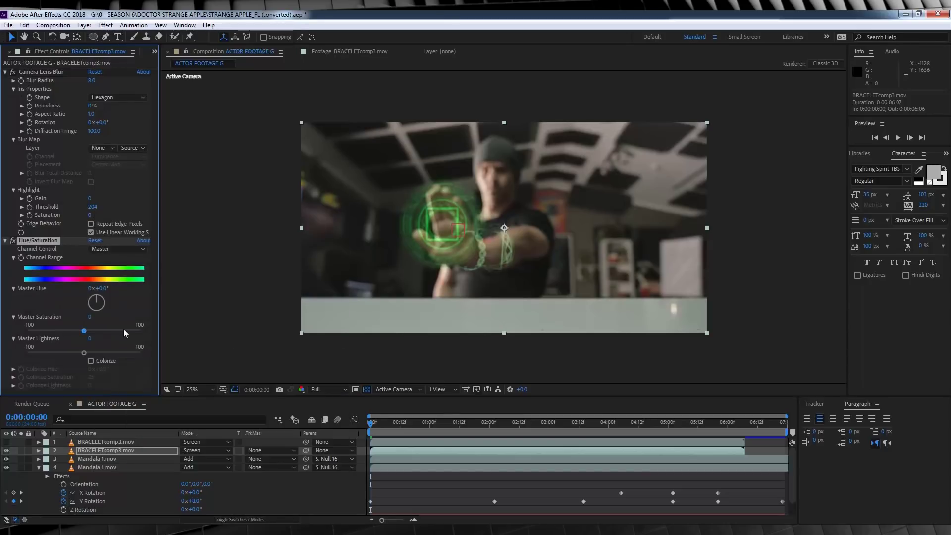
click(90, 316)
text(60)
key(Return)
click(90, 339)
key(Return)
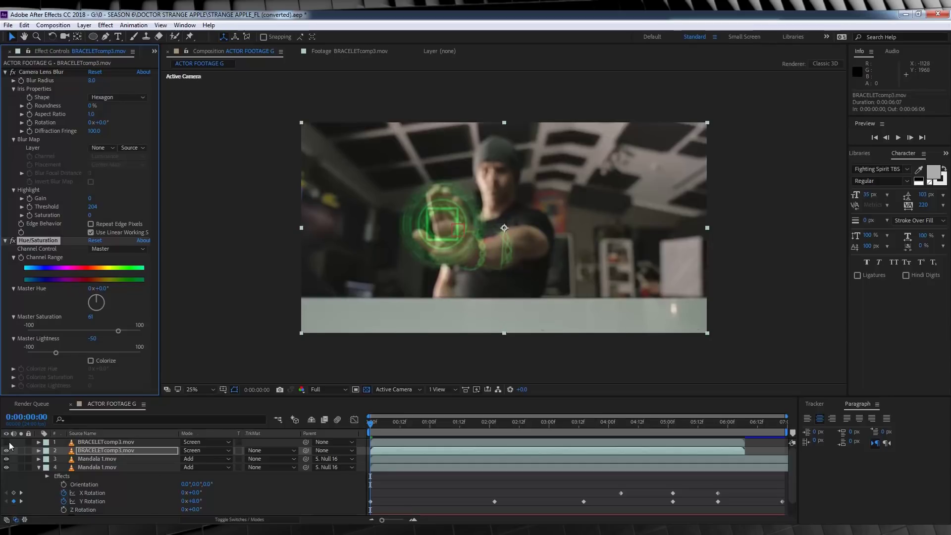
Step: Apply Fast Box Blur to the top BRACELETcomp3.mov layer with Blur Radius 33
click(97, 442)
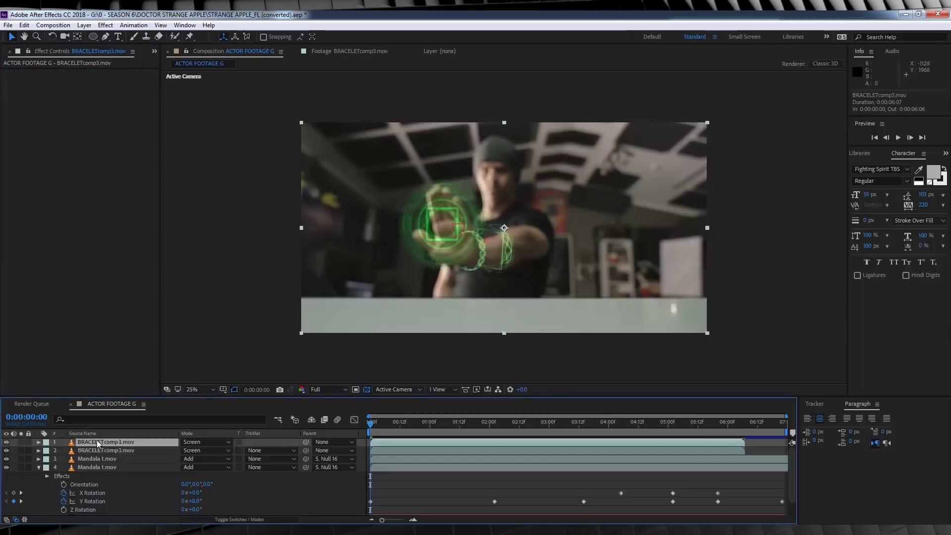
click(106, 25)
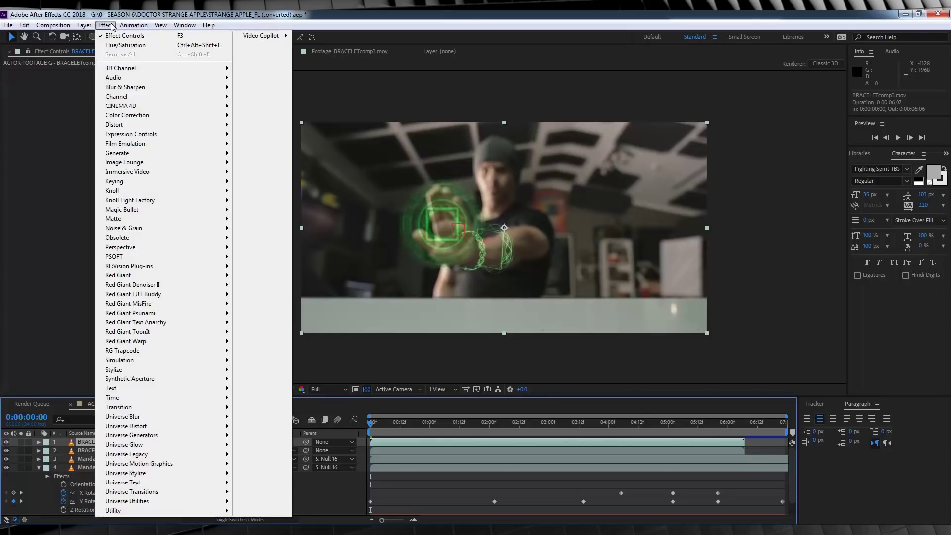
mouse_move(126, 87)
click(268, 197)
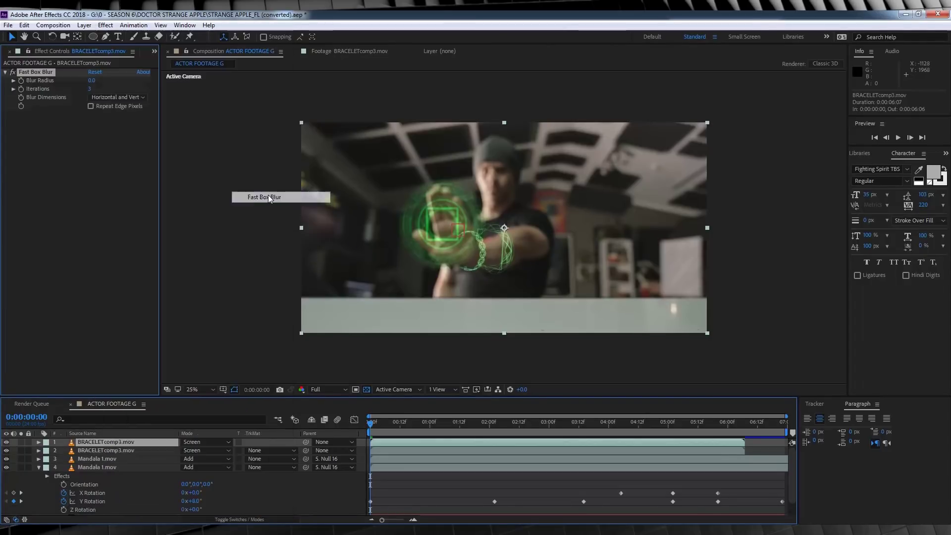
click(92, 81)
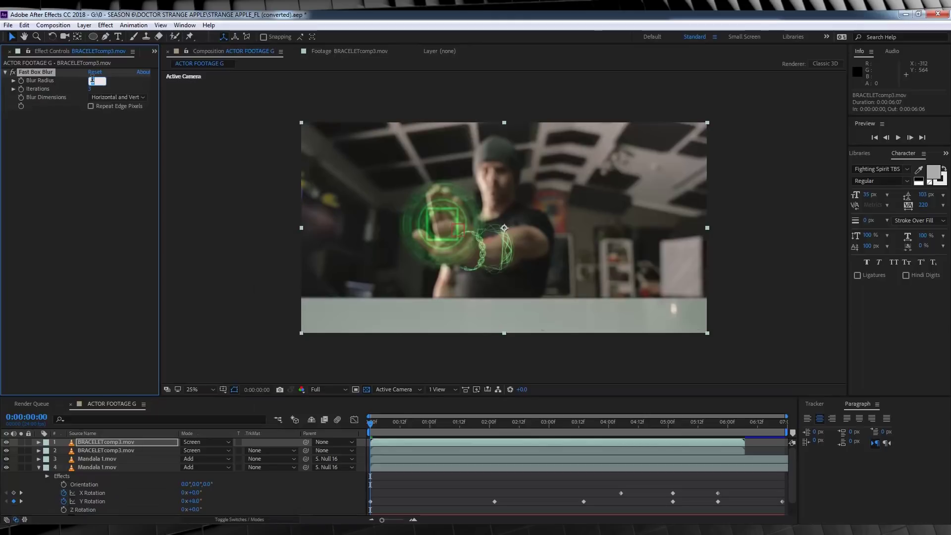
text(33)
key(Return)
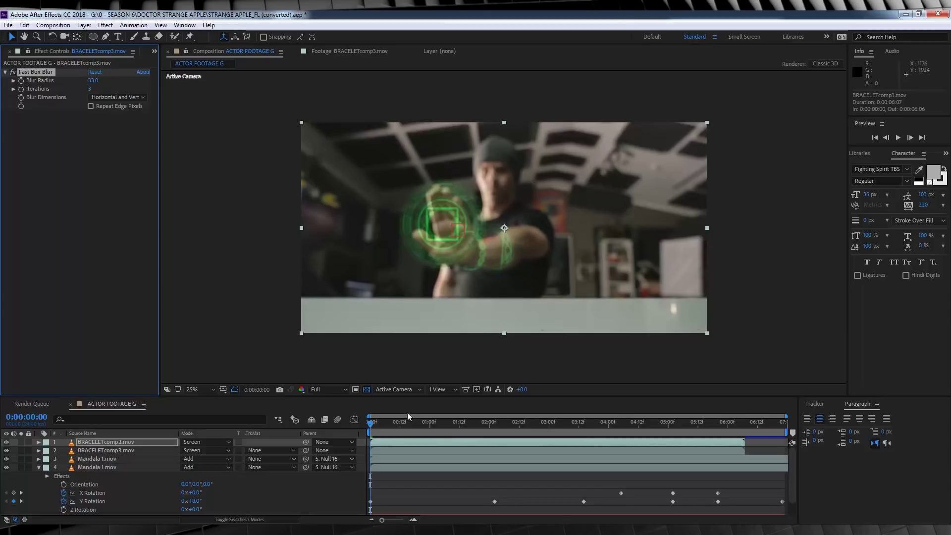
Step: Move ACTOR FOOTAGE G.mov to the top of the layer stack and hide both Mandala layers
scroll(108, 477, down, 1)
click(100, 510)
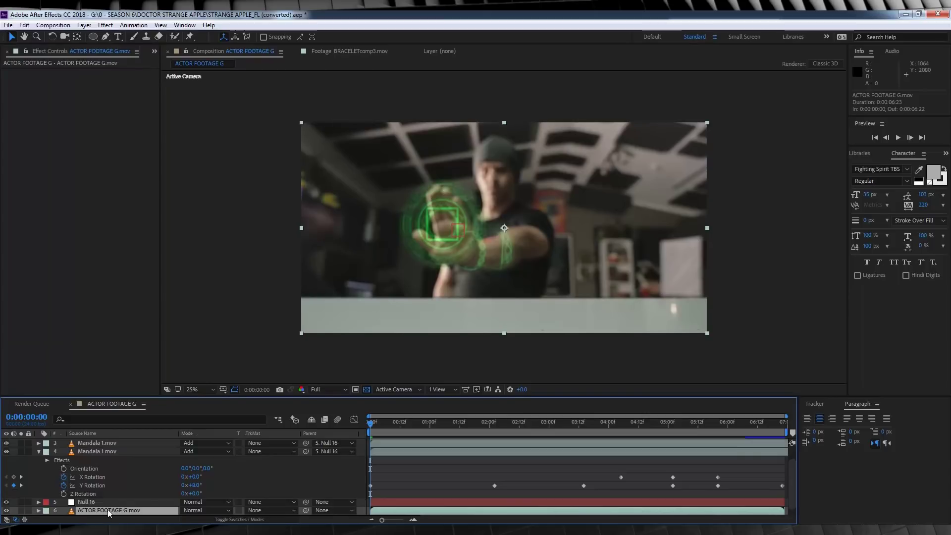
drag(108, 509, 100, 439)
click(102, 469)
shift+click(101, 474)
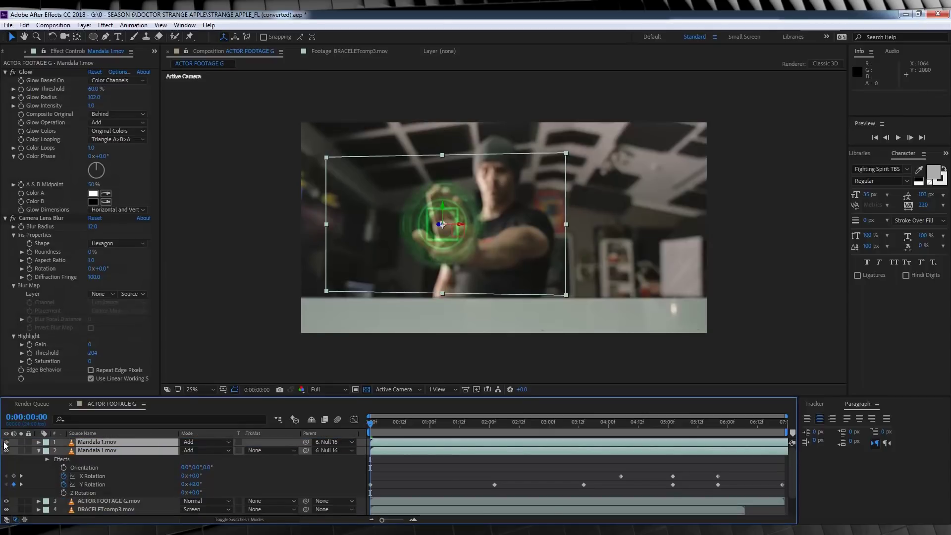
drag(6, 441, 7, 450)
Step: Draw a Pen mask around the actor's hand, wrist and thumb, feathered to 14 pixels
click(119, 501)
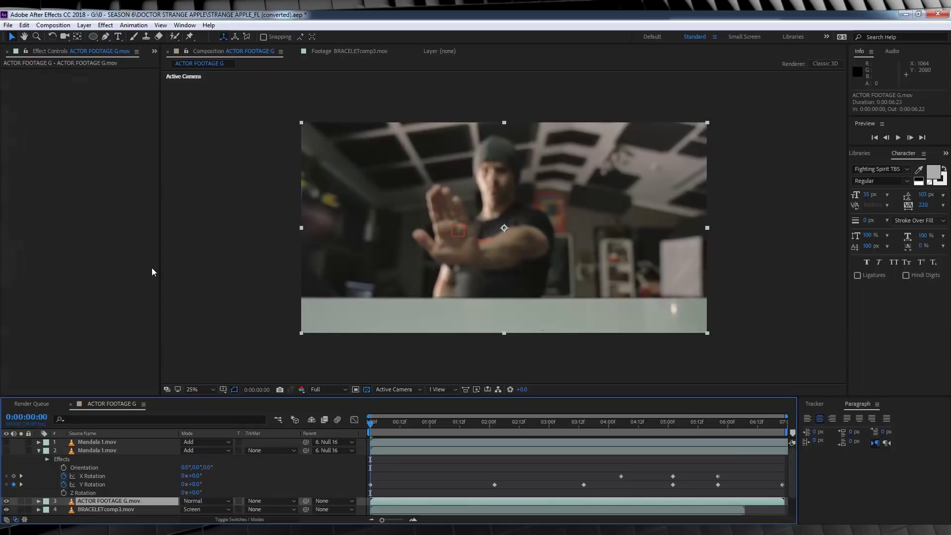
click(105, 39)
scroll(420, 293, up, 2)
click(456, 253)
click(445, 220)
click(440, 162)
click(462, 150)
click(478, 160)
click(498, 173)
click(533, 245)
click(536, 286)
click(408, 250)
click(414, 239)
click(425, 240)
click(436, 255)
click(447, 258)
click(456, 253)
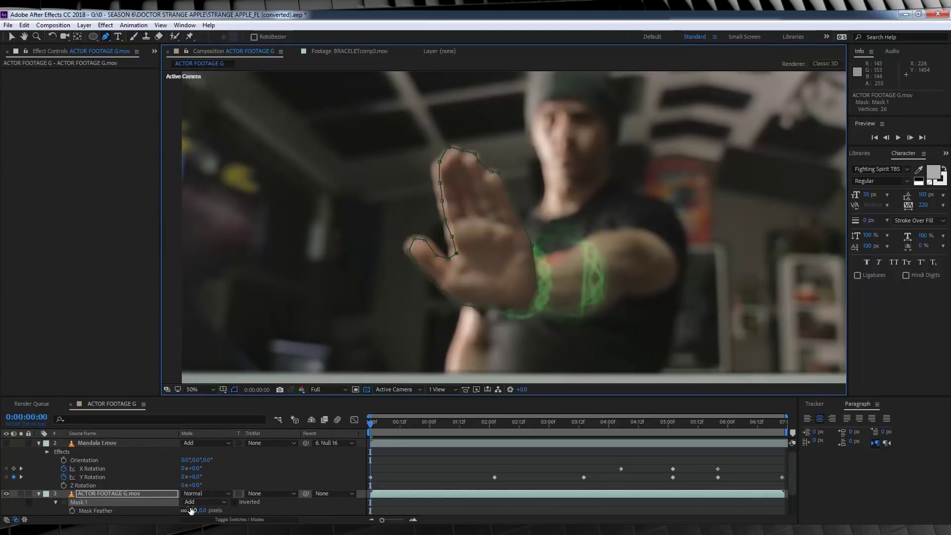
drag(202, 511, 207, 509)
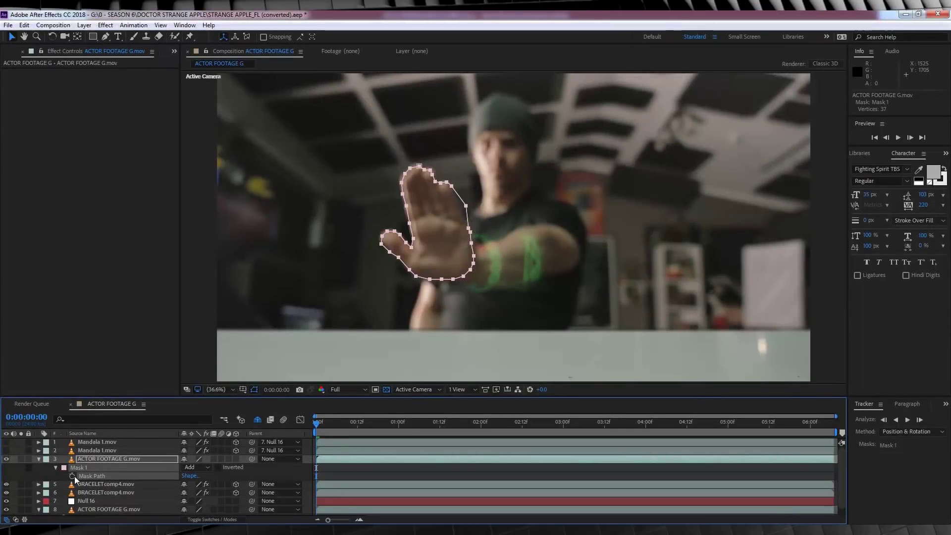
Step: Keyframe the mask path and reposition and rotate the mask onto the hand through 3:07
click(72, 476)
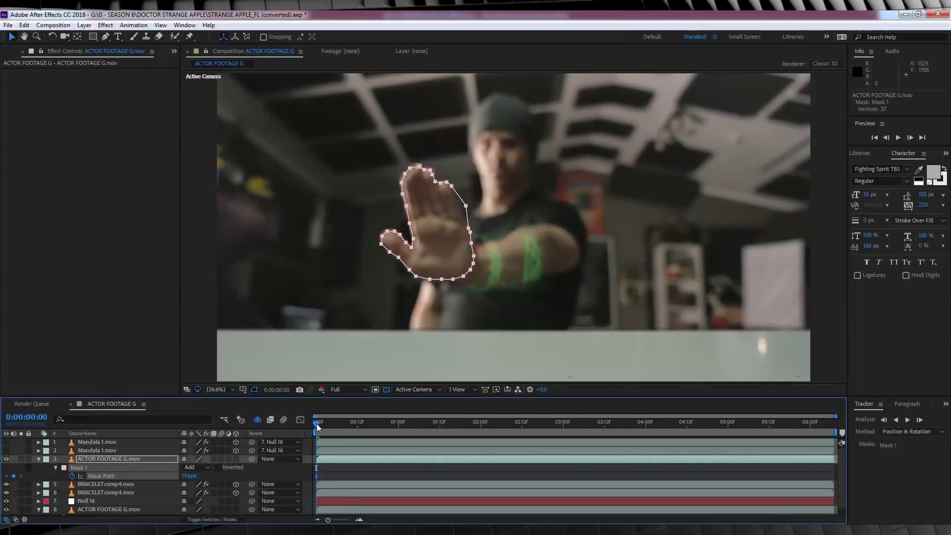
drag(316, 423, 398, 421)
double_click(469, 205)
drag(469, 205, 543, 159)
double_click(484, 202)
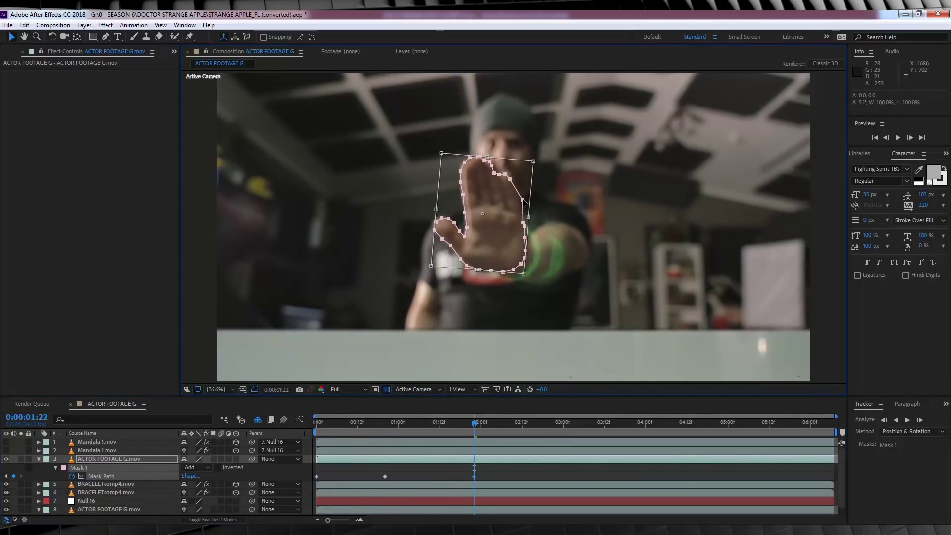
click(587, 422)
double_click(495, 213)
drag(495, 213, 556, 215)
drag(607, 158, 659, 183)
Step: Move and rotate the mask to follow the hand at 4:09, 5:08 and 6:06
click(677, 422)
drag(694, 297, 624, 342)
click(755, 422)
drag(659, 307, 666, 214)
click(655, 218)
click(830, 422)
Step: Make the mandala layers visible again and preview the composite from the start
key(F2)
key(Home)
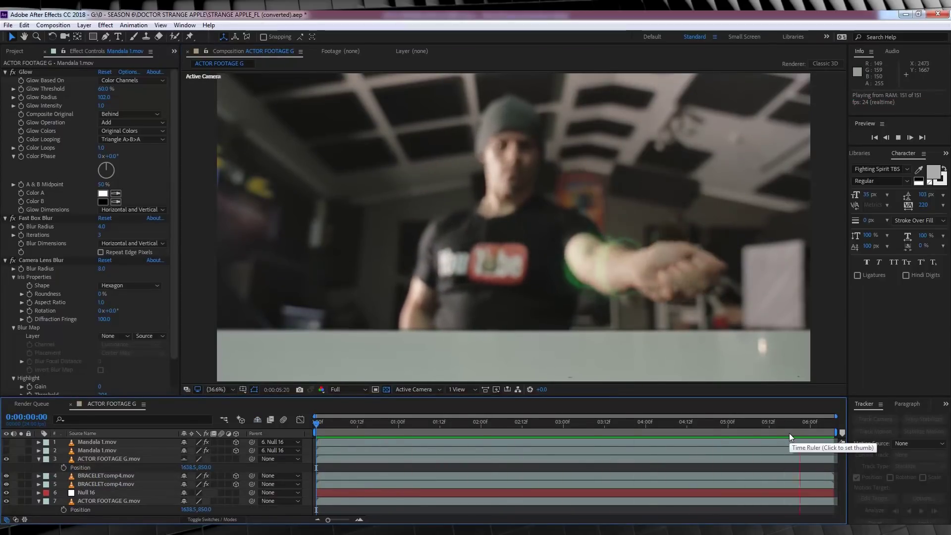
key(space)
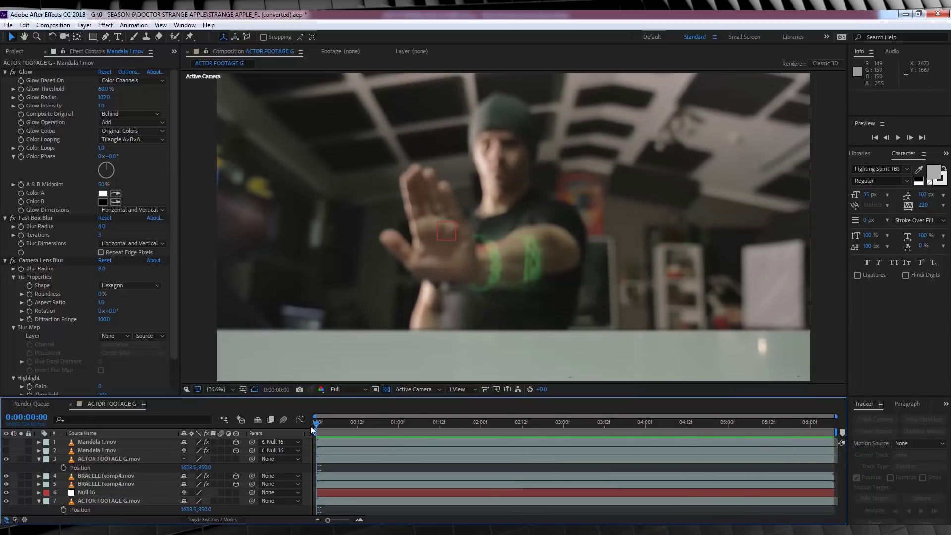
drag(5, 459, 6, 442)
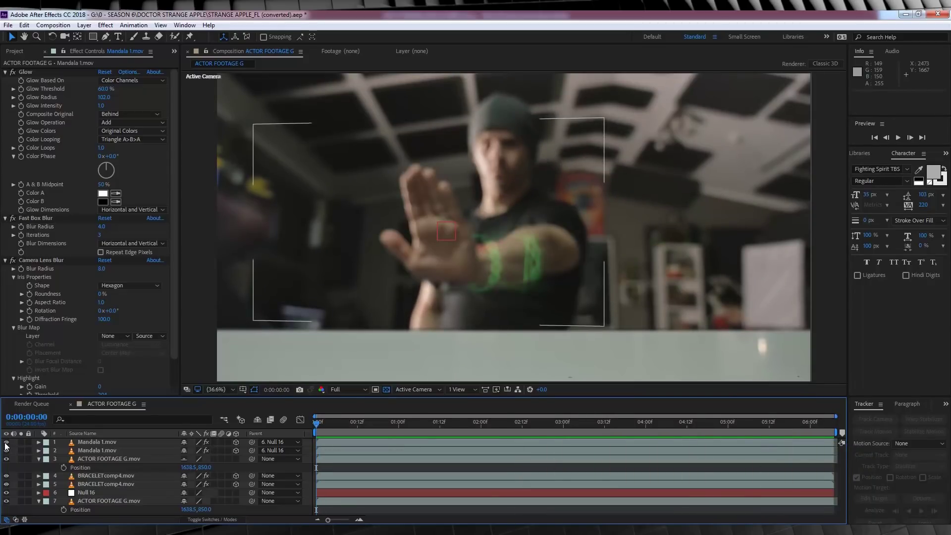
key(space)
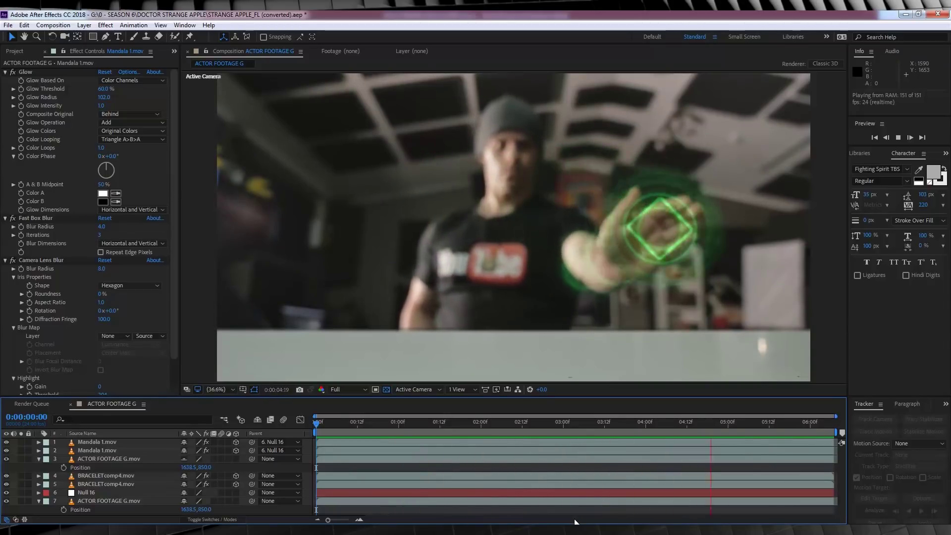
key(space)
key(space)
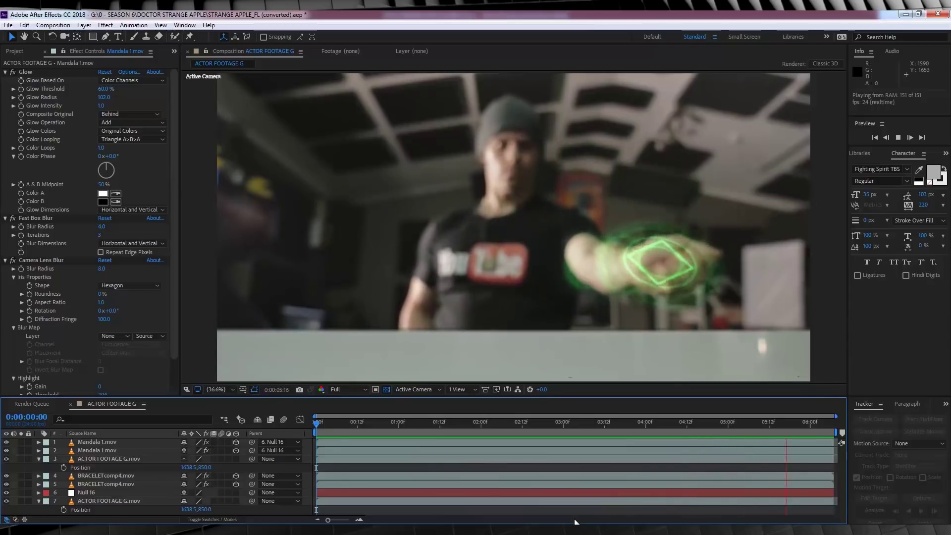
key(space)
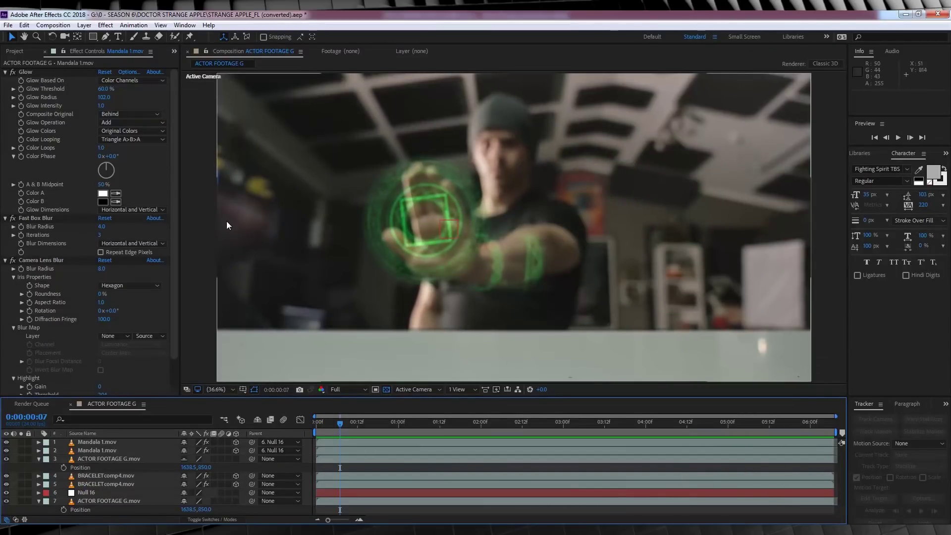
Step: Create a new HDTV 1080 24 composition named FINAL
click(60, 25)
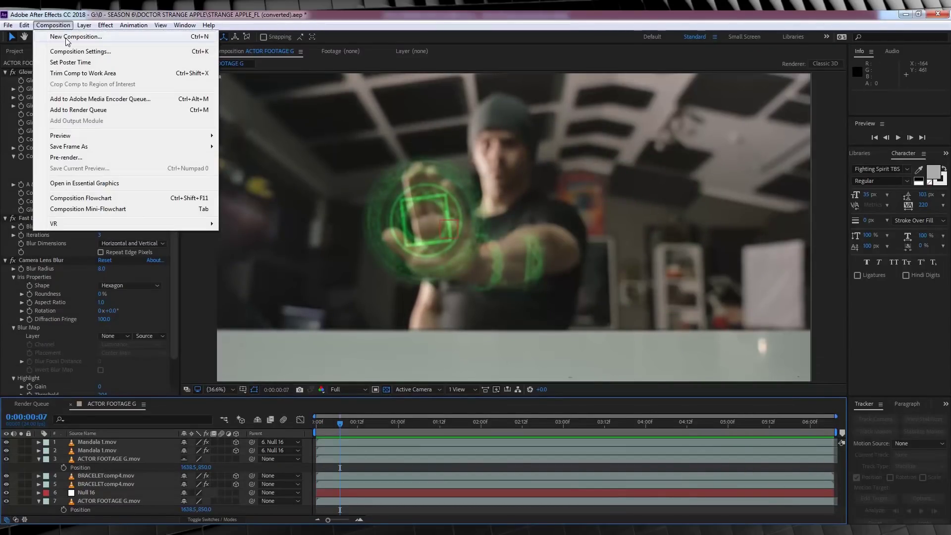
click(80, 51)
click(724, 210)
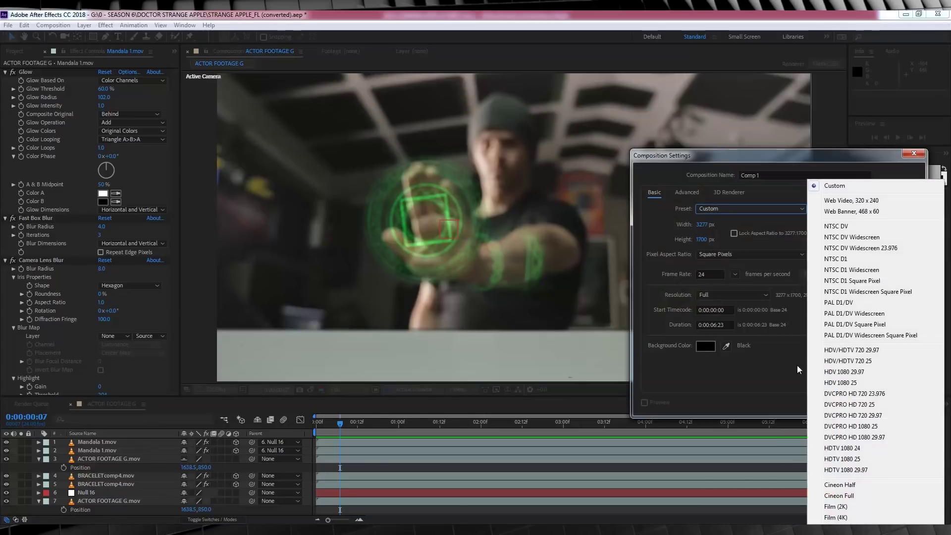
click(841, 448)
drag(769, 176, 711, 176)
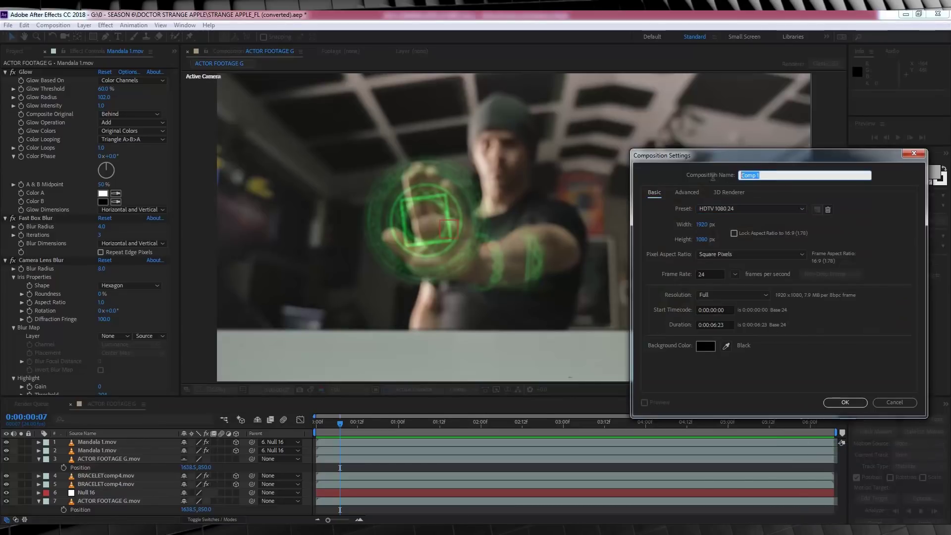
text(FINAL)
key(Return)
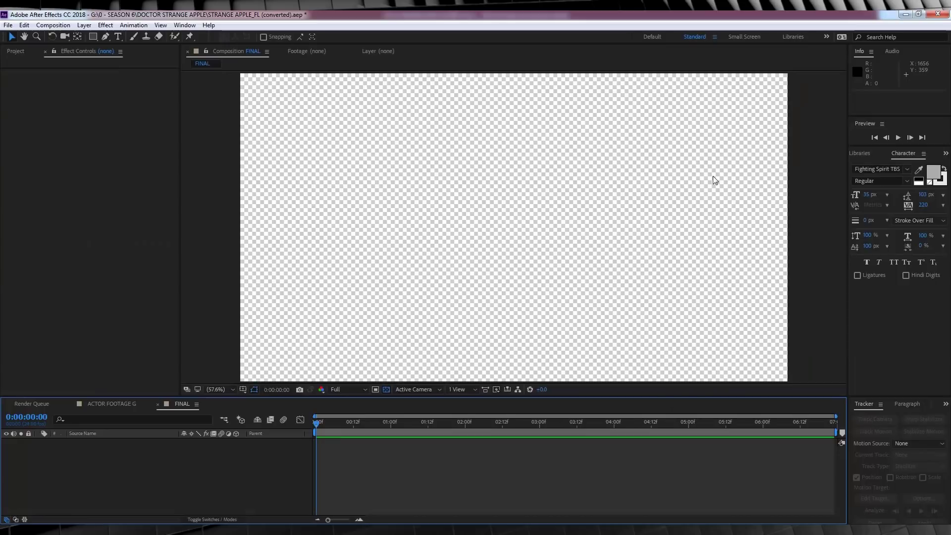
Step: Add ACTOR FOOTAGE G to FINAL and scale it down to 66%
click(13, 52)
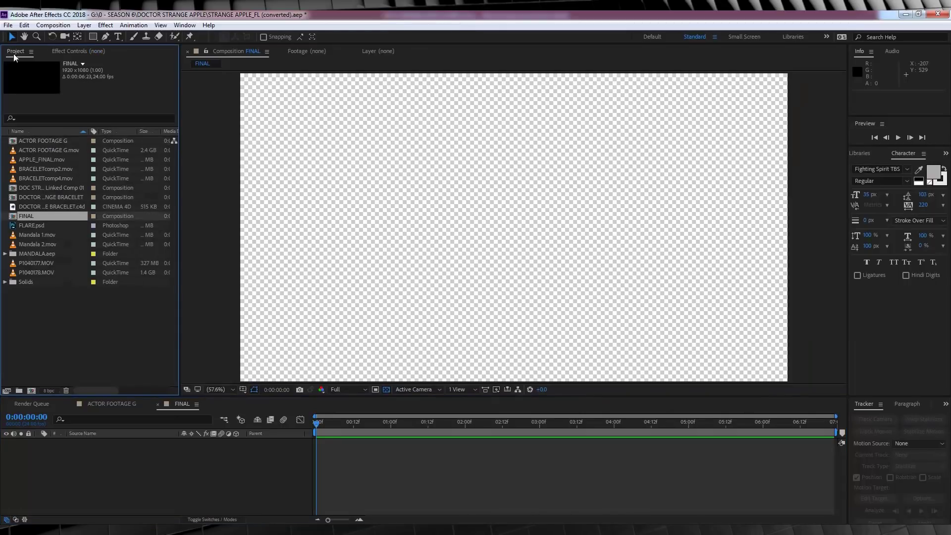
drag(26, 142, 149, 460)
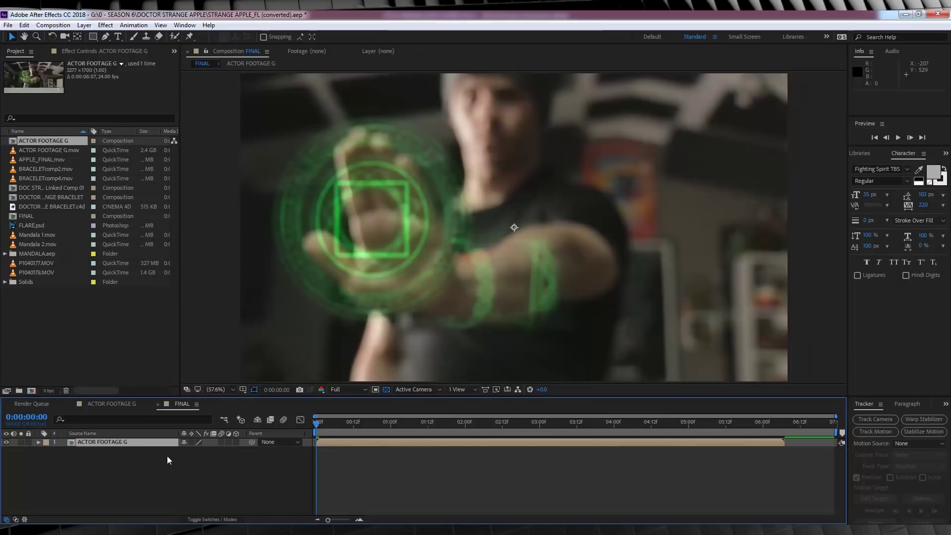
key(s)
drag(207, 450, 188, 451)
scroll(317, 334, down, 1)
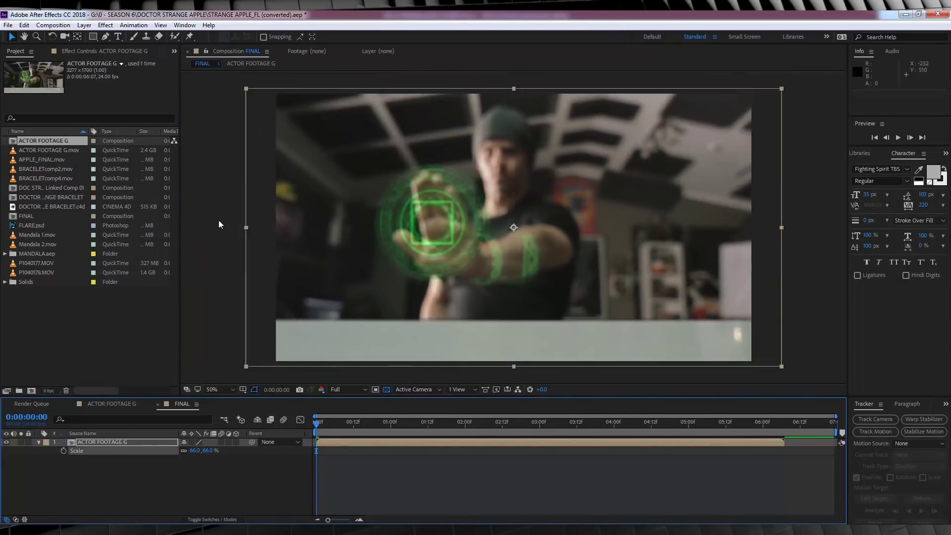
click(167, 477)
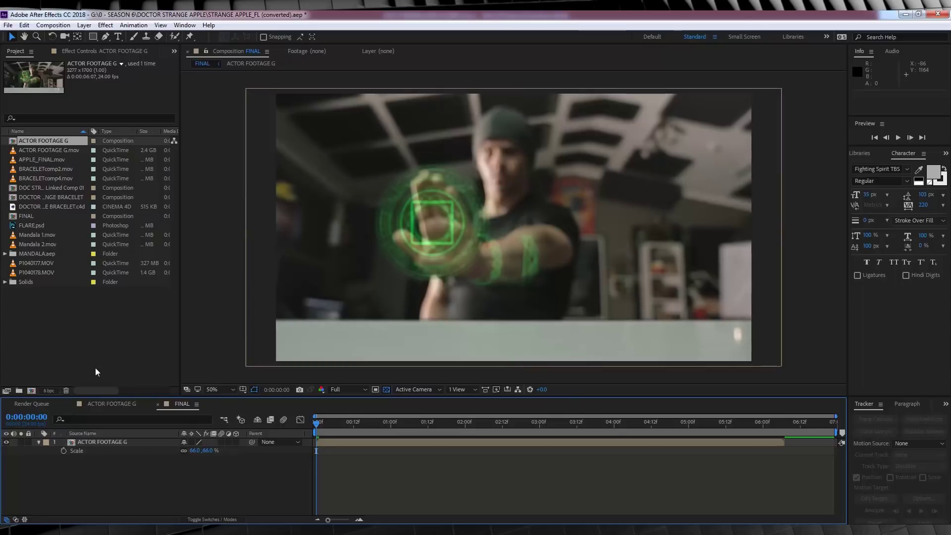
Step: Place APPLE_FINAL.mov above the actor footage and position it at 926, 585
click(32, 160)
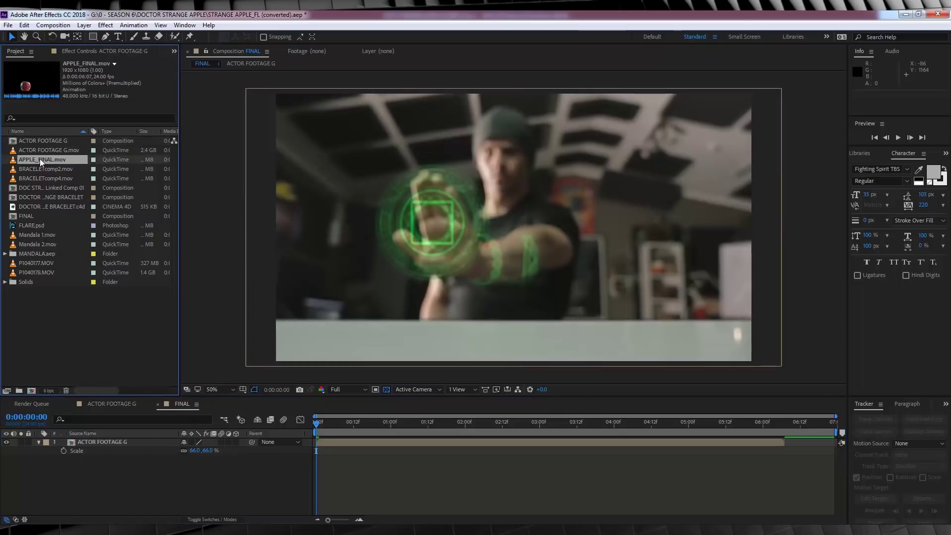
drag(40, 158, 103, 440)
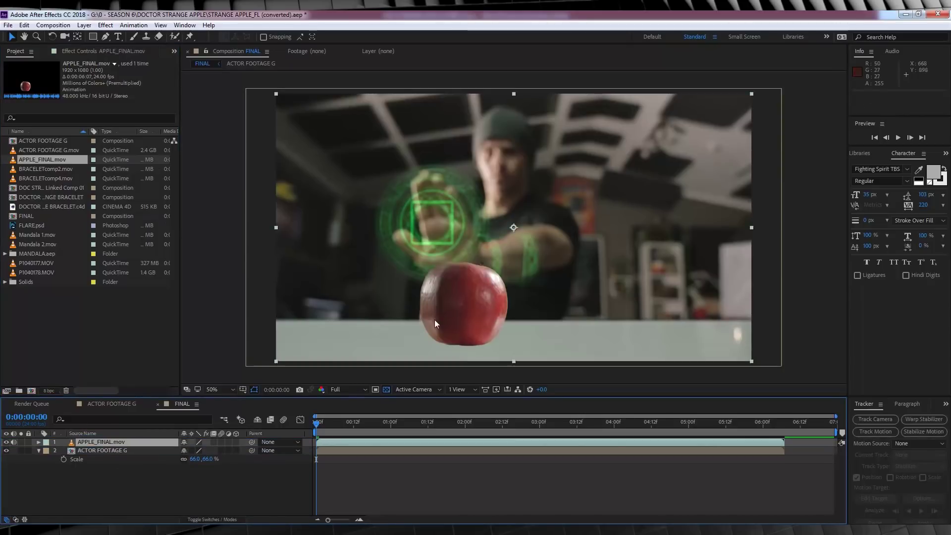
key(p)
drag(204, 450, 229, 451)
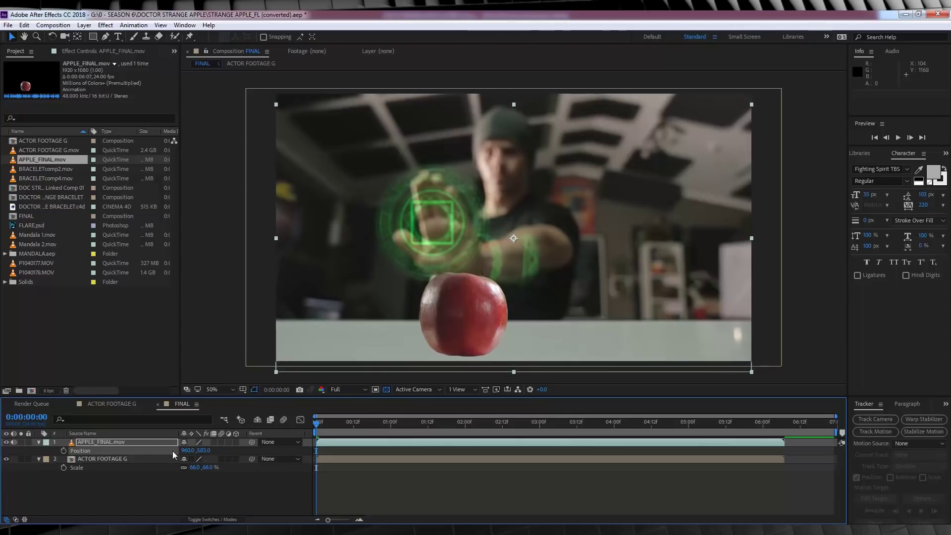
drag(477, 311, 469, 312)
key(Left)
key(Left)
key(Left)
key(Left)
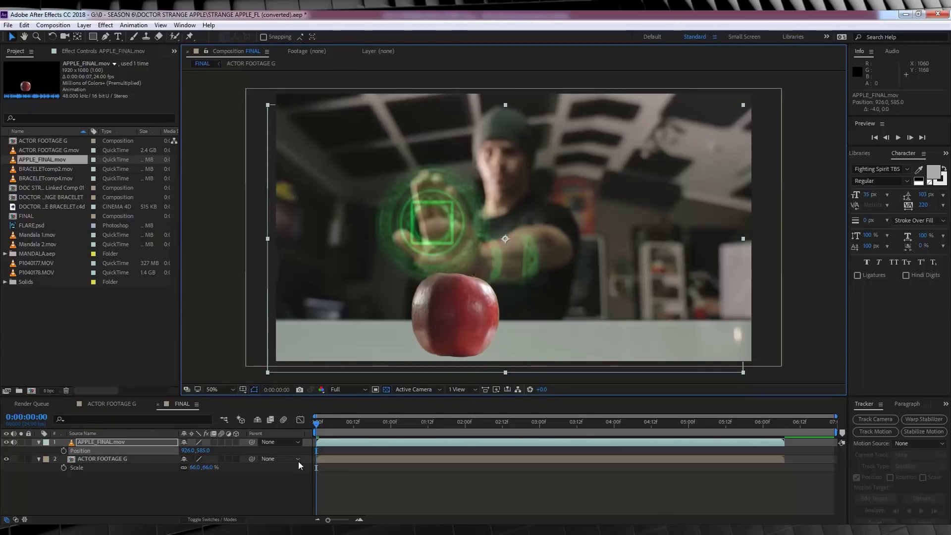
Step: Add Matte Choker to APPLE_FINAL.mov and raise Gray Level Softness 1 to 64%
click(104, 441)
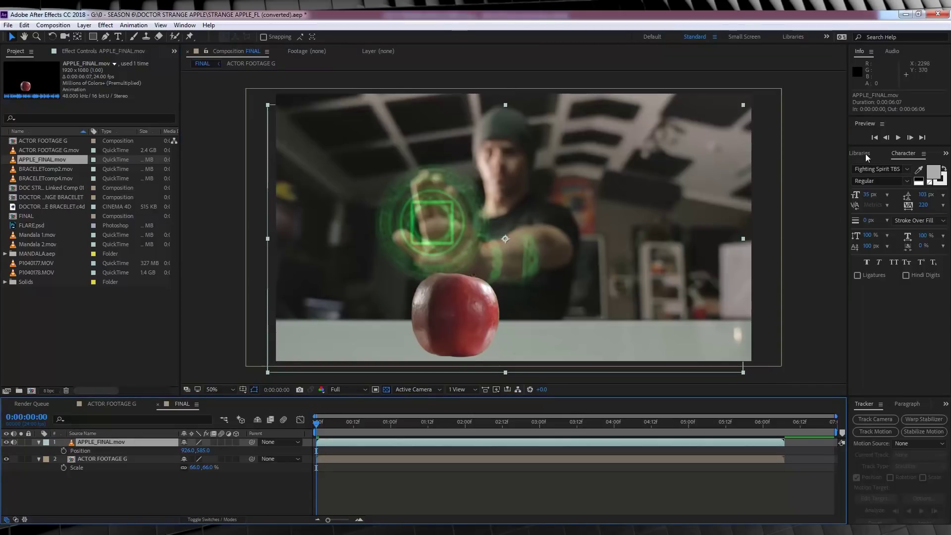
click(945, 153)
click(923, 165)
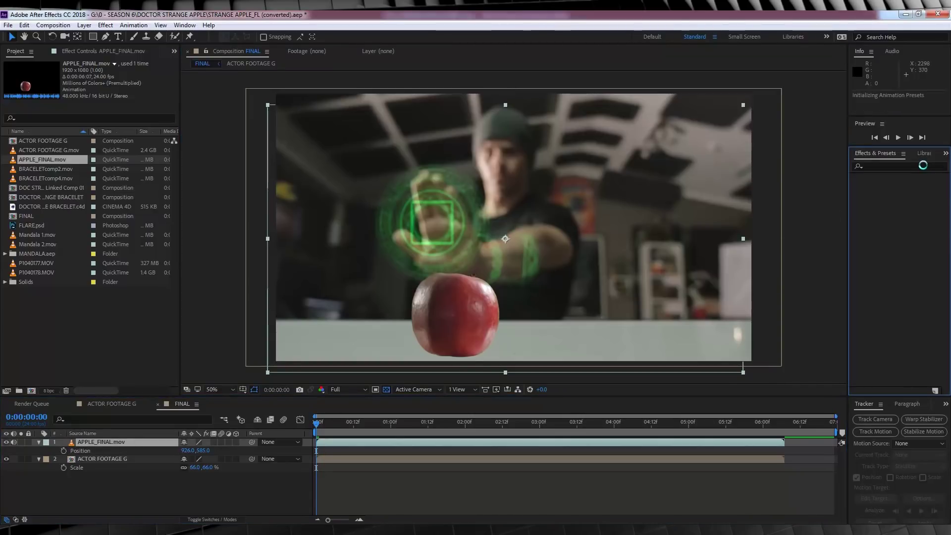
text(choker)
drag(894, 184, 96, 445)
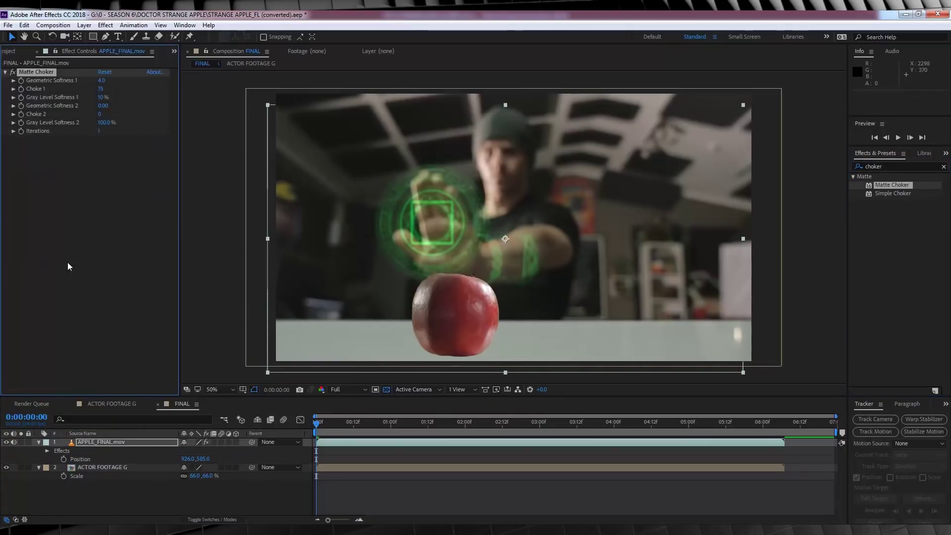
click(99, 97)
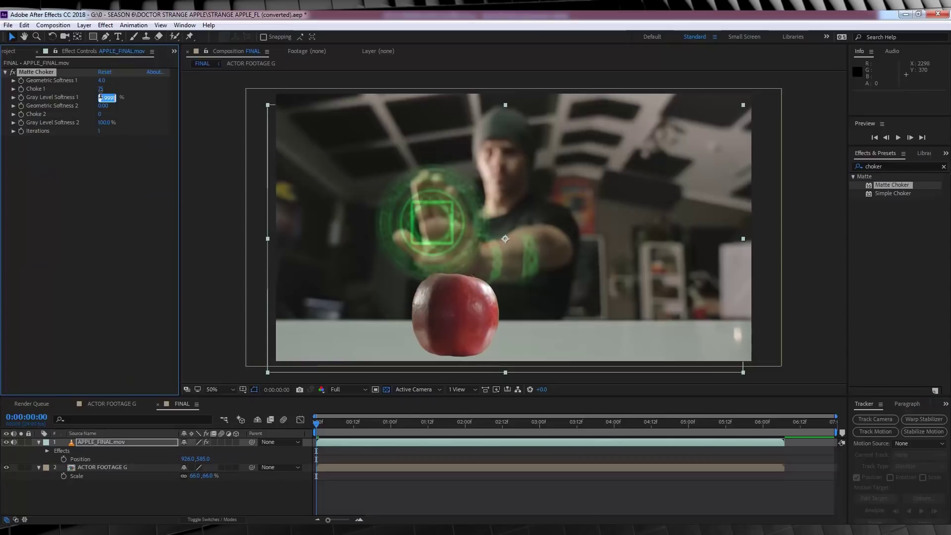
text(64)
key(Return)
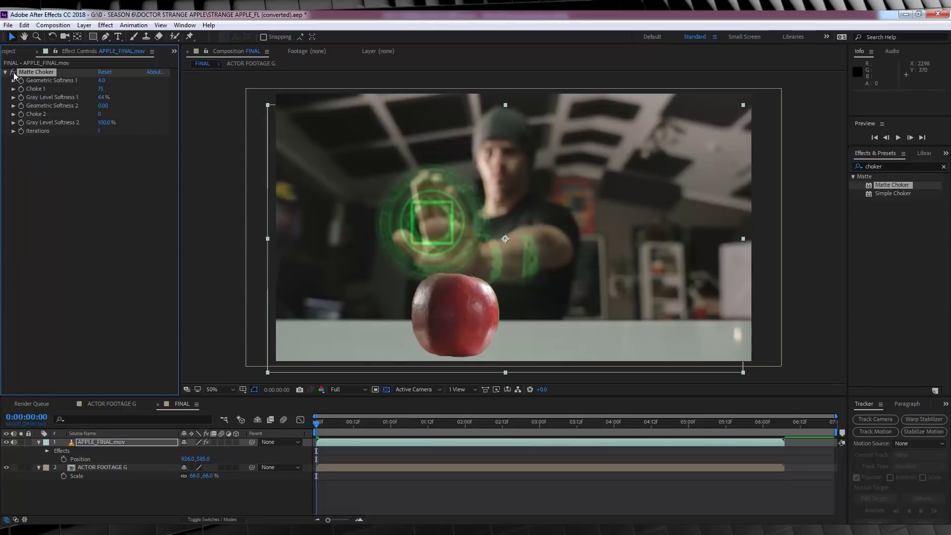
click(105, 26)
Step: Add Brightness & Contrast to the apple with Brightness -36 and Contrast -44
mouse_move(169, 118)
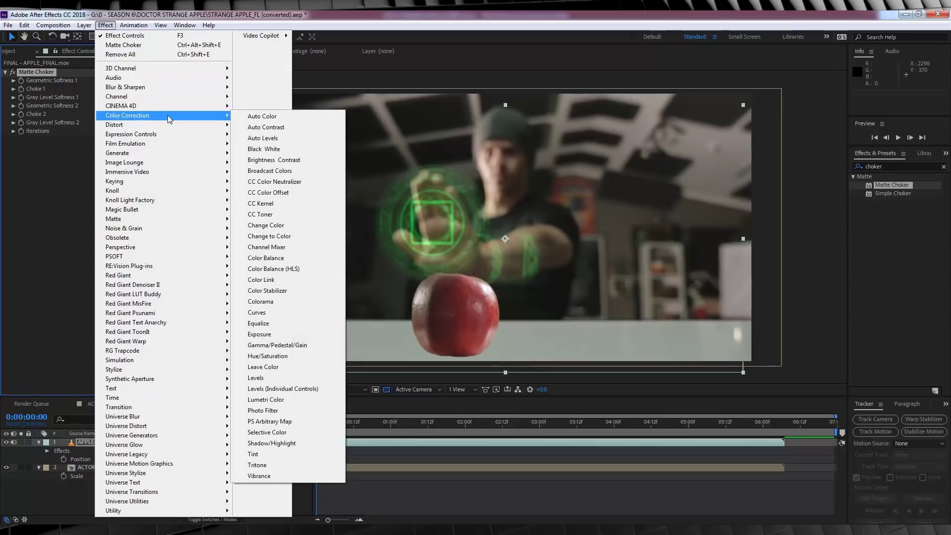
click(269, 161)
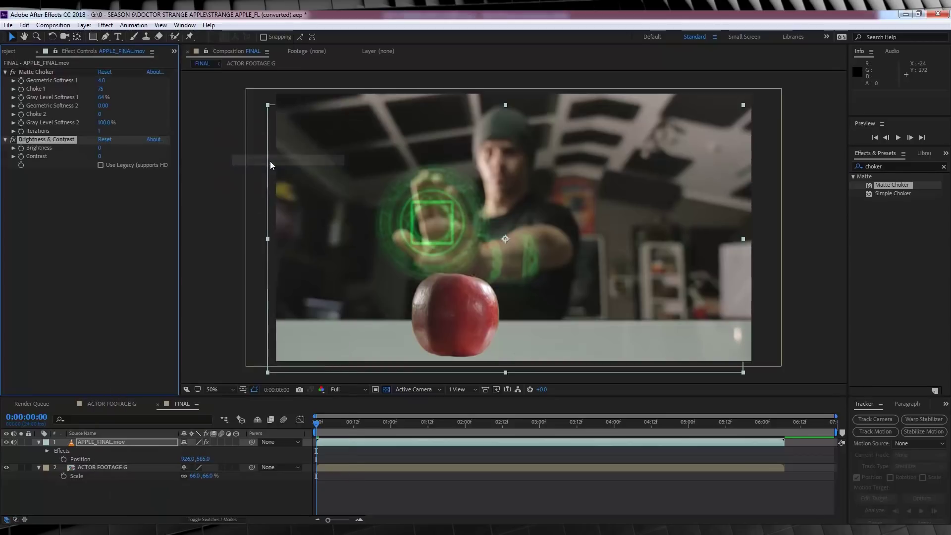
click(99, 149)
text(-36)
key(Return)
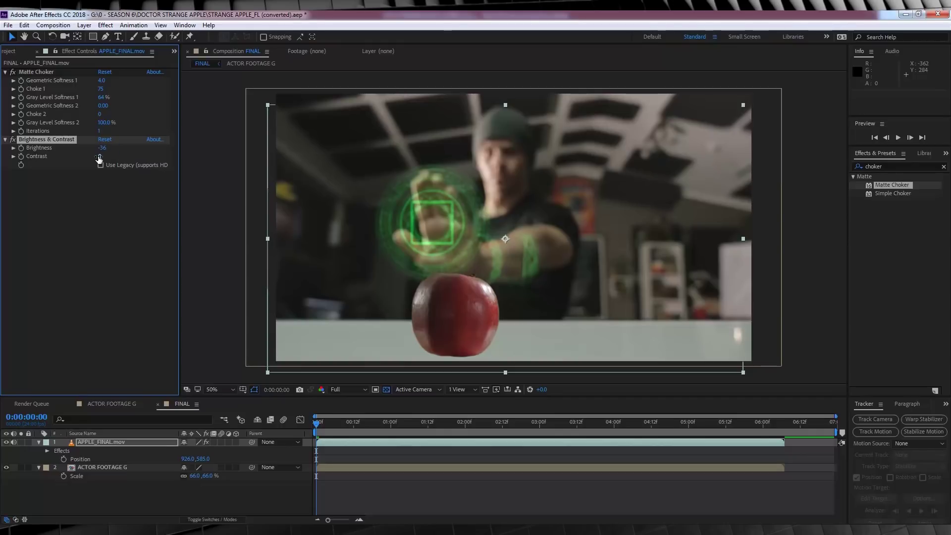
click(99, 156)
text(-44)
key(Return)
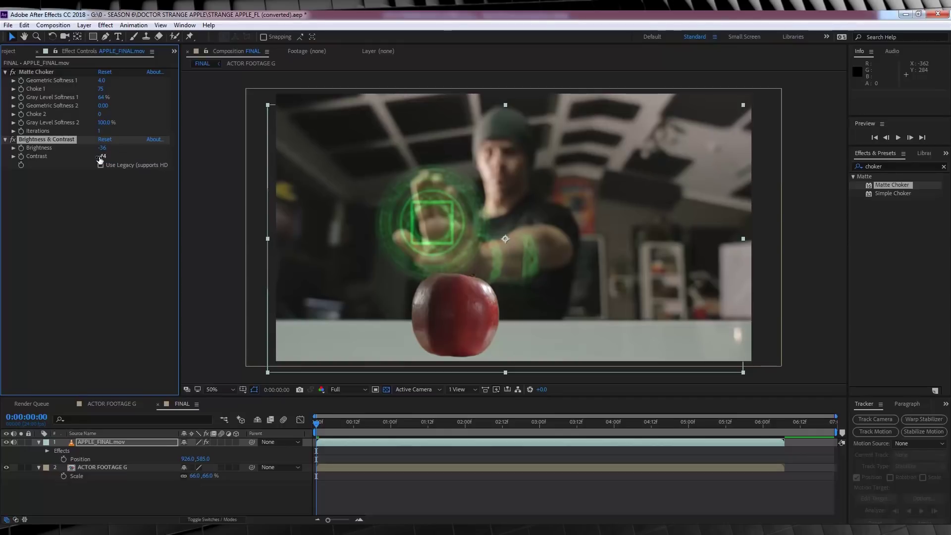
Step: Toggle the Brightness & Contrast effect off and back on to compare the darkening
click(13, 140)
click(13, 140)
click(14, 140)
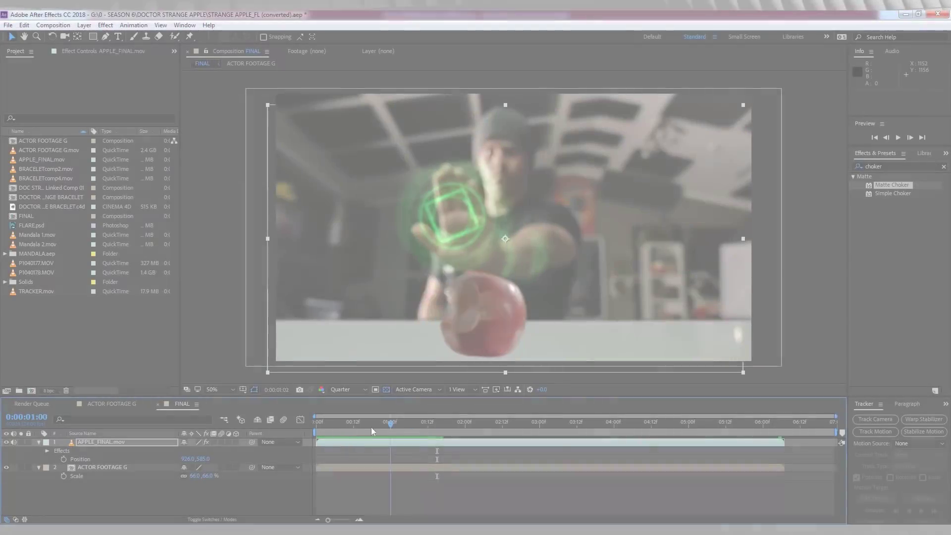
Step: Preview the composite and the TRACKER.mov footage, then place TRACKER.mov atop the FINAL timeline
key(space)
drag(367, 423, 283, 432)
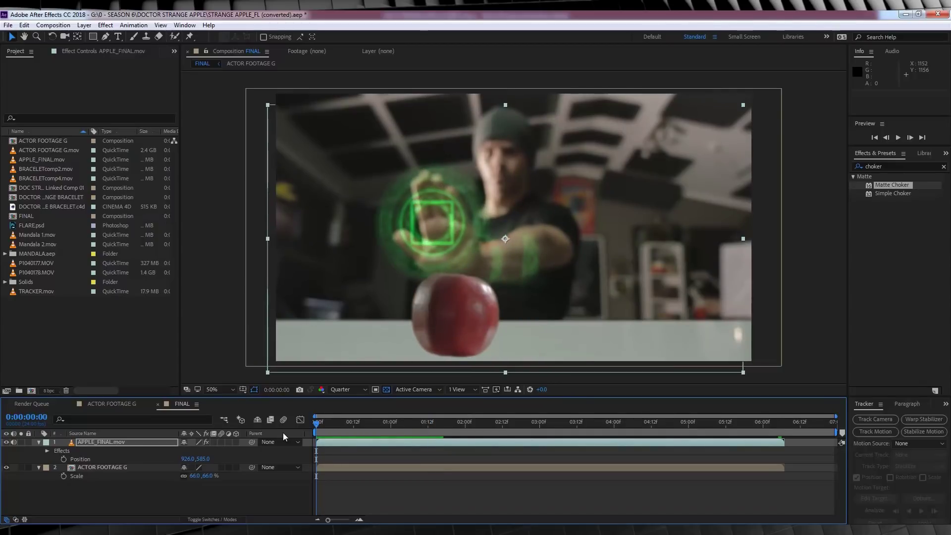
double_click(38, 291)
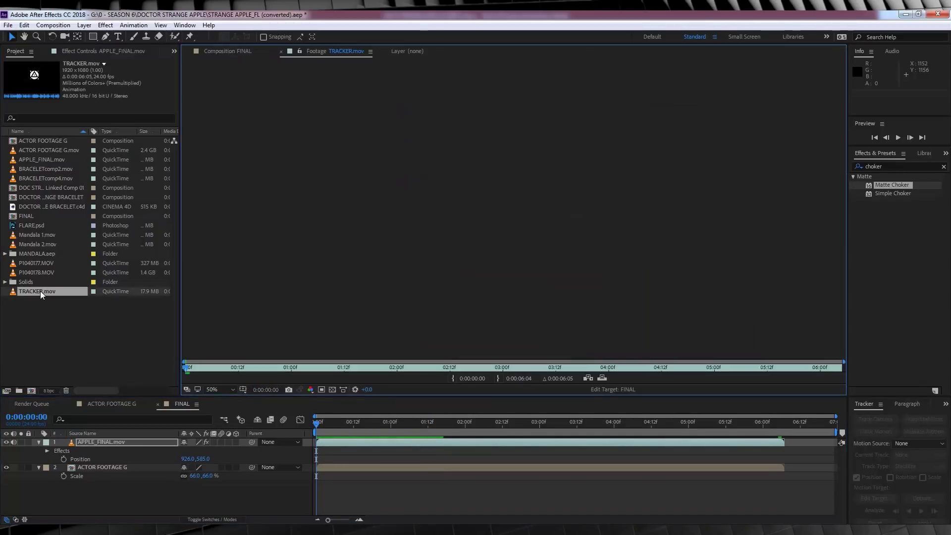
key(space)
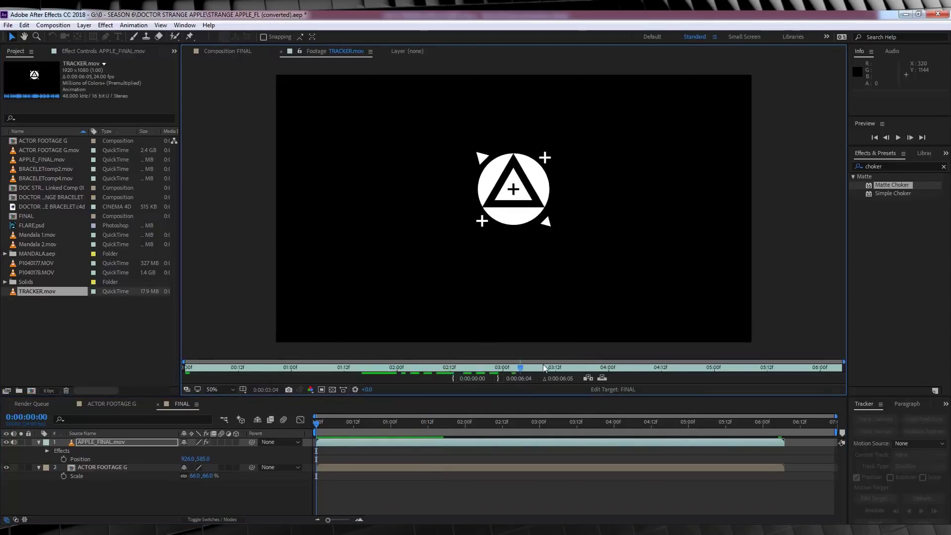
key(space)
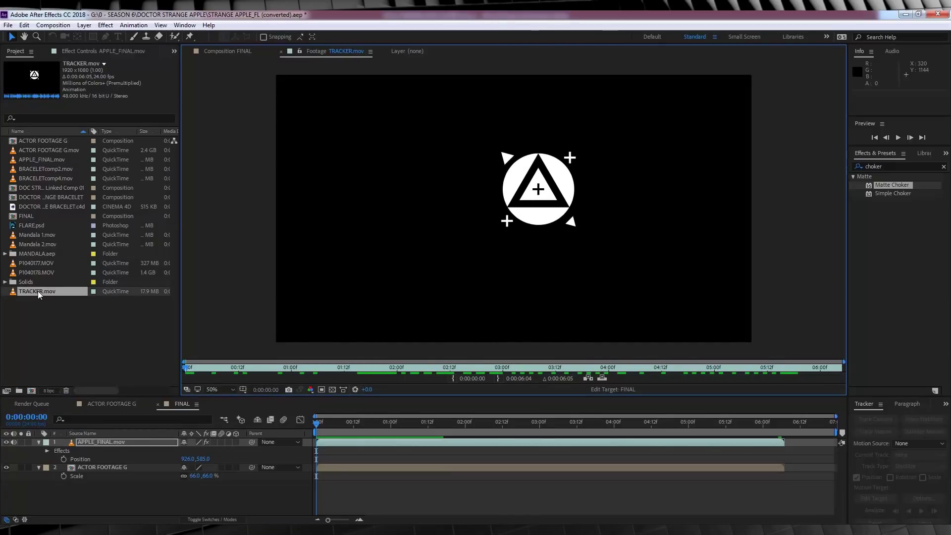
drag(37, 291, 94, 441)
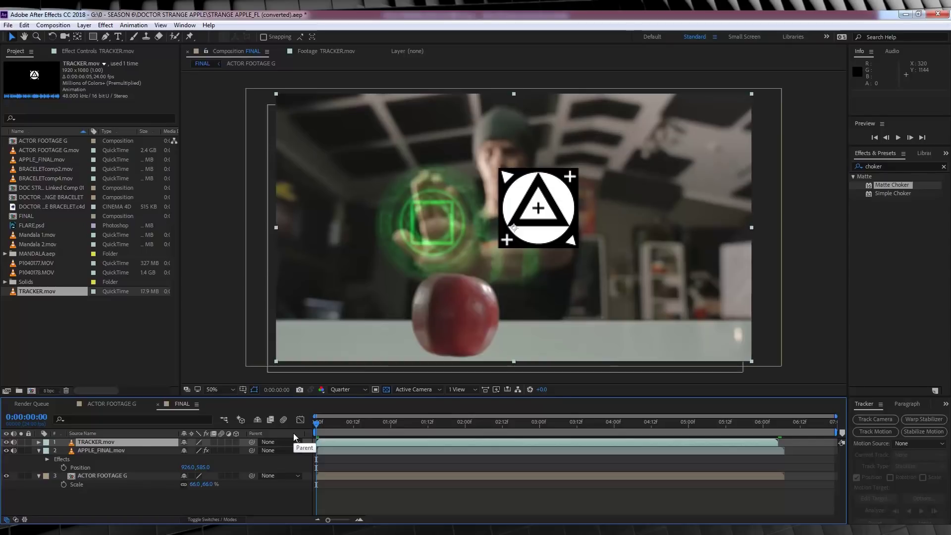
Step: Add a new Null Object layer to the FINAL composition
click(85, 26)
mouse_move(99, 36)
click(288, 83)
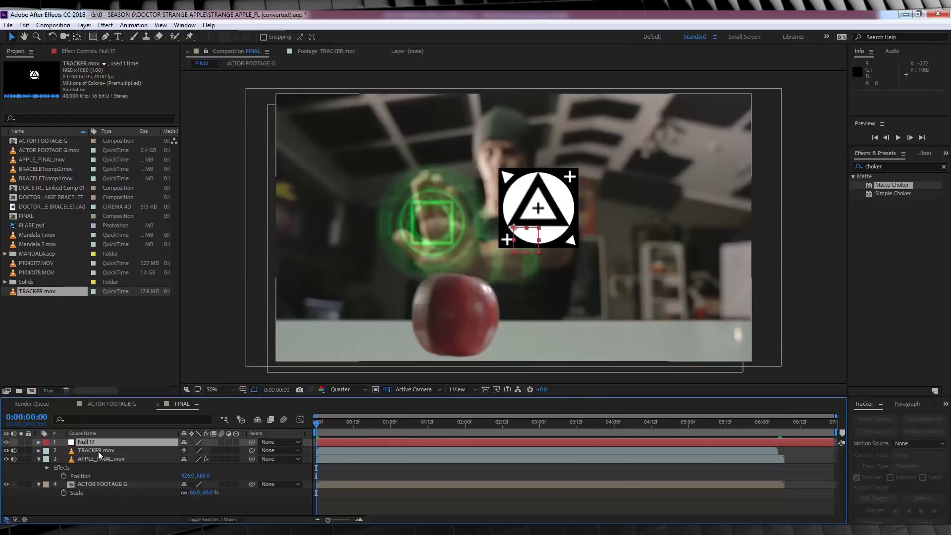
Step: Track TRACKER.mov with a track point on the logo's edge, targeting Null 17
click(99, 450)
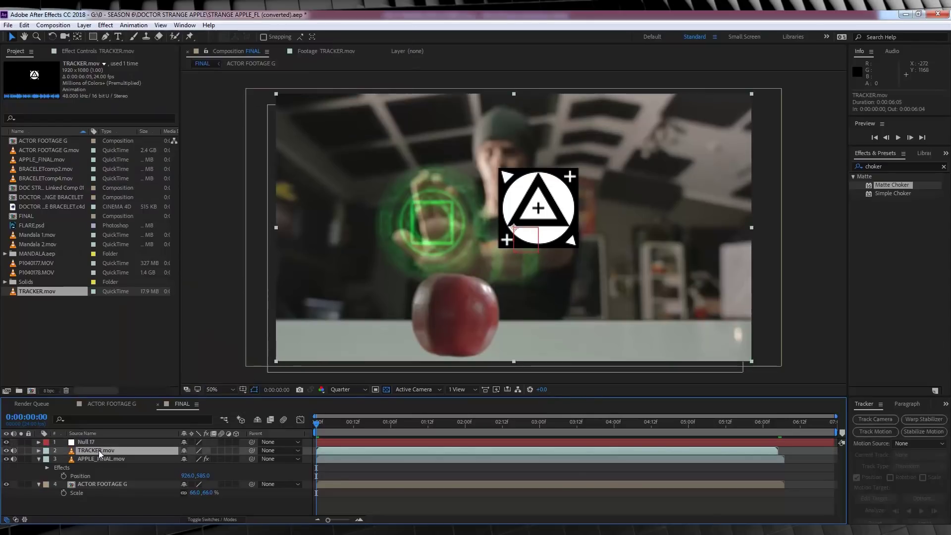
click(890, 433)
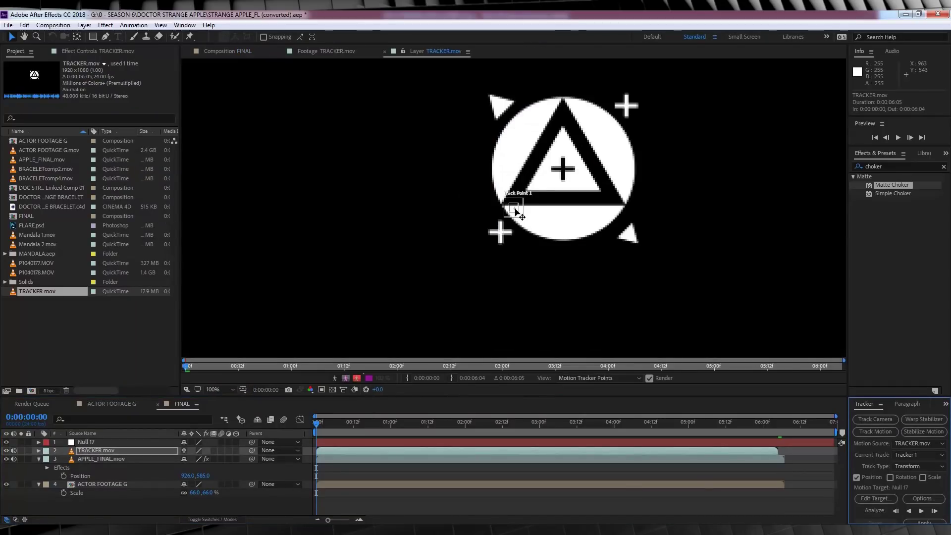
drag(515, 212, 528, 193)
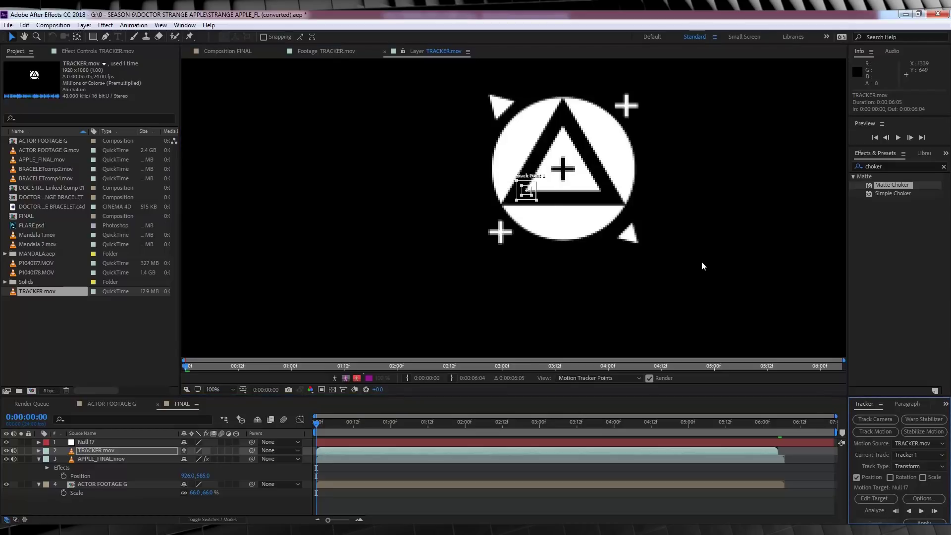
click(879, 498)
click(503, 256)
click(502, 270)
click(495, 300)
Step: Analyze the track forward and apply it to Null 17 using X and Y
click(921, 512)
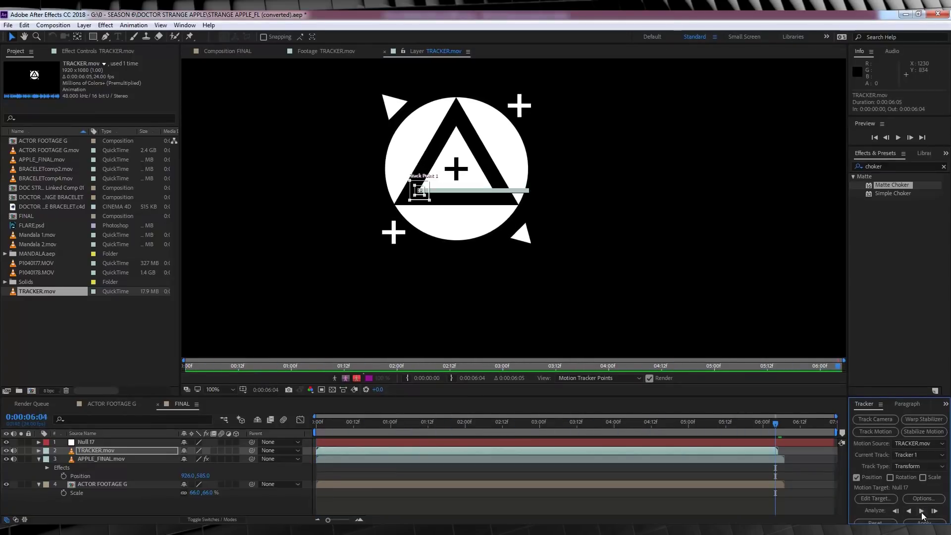
click(924, 521)
click(466, 284)
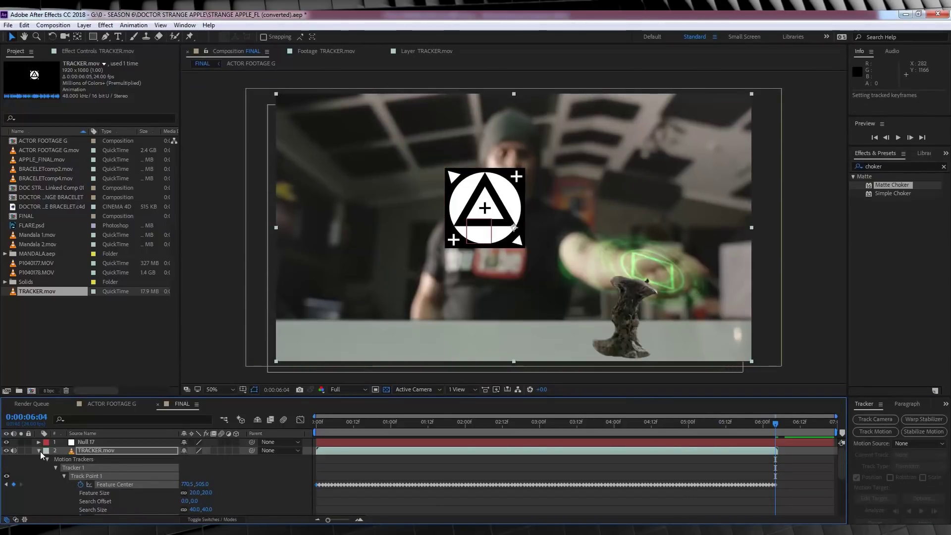
Step: Hide the TRACKER.mov layer and parent ACTOR FOOTAGE G to Null 17
click(82, 451)
click(6, 451)
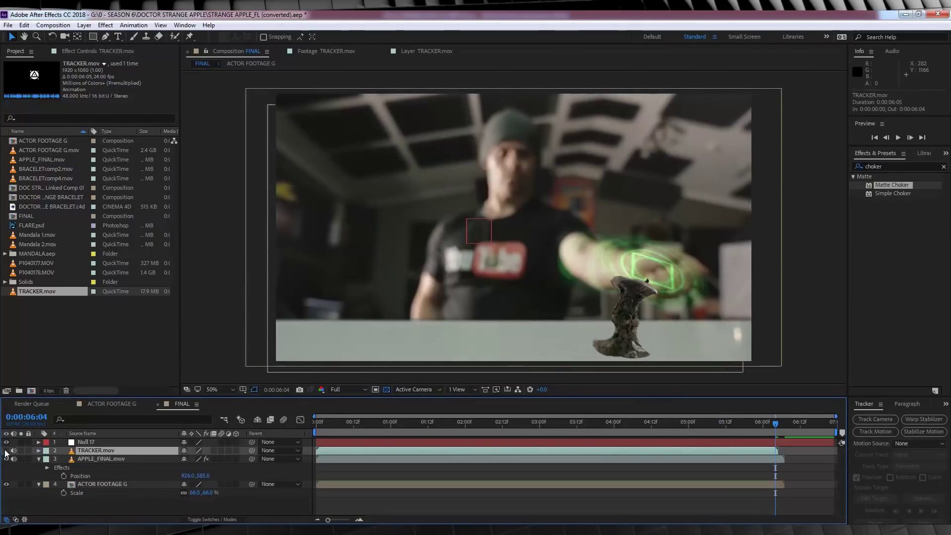
drag(251, 484, 86, 442)
Step: Shift ACTOR FOOTAGE G's X Position left to 82.5 and preview the composite
click(311, 423)
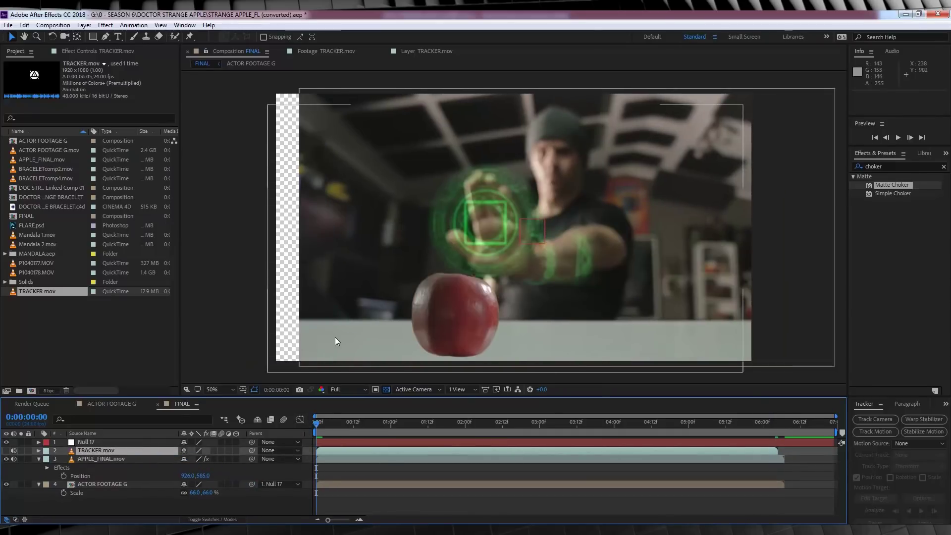
key(p)
click(151, 459)
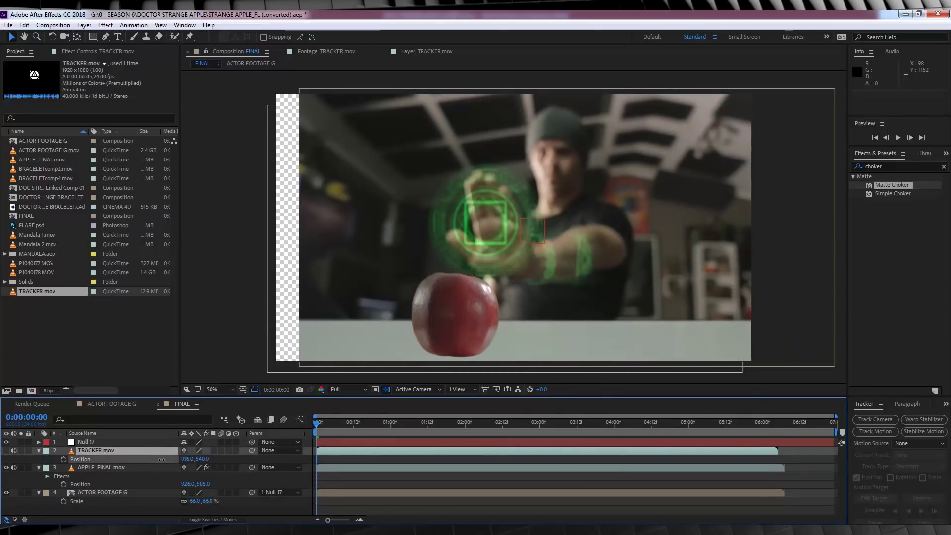
key(ctrl+z)
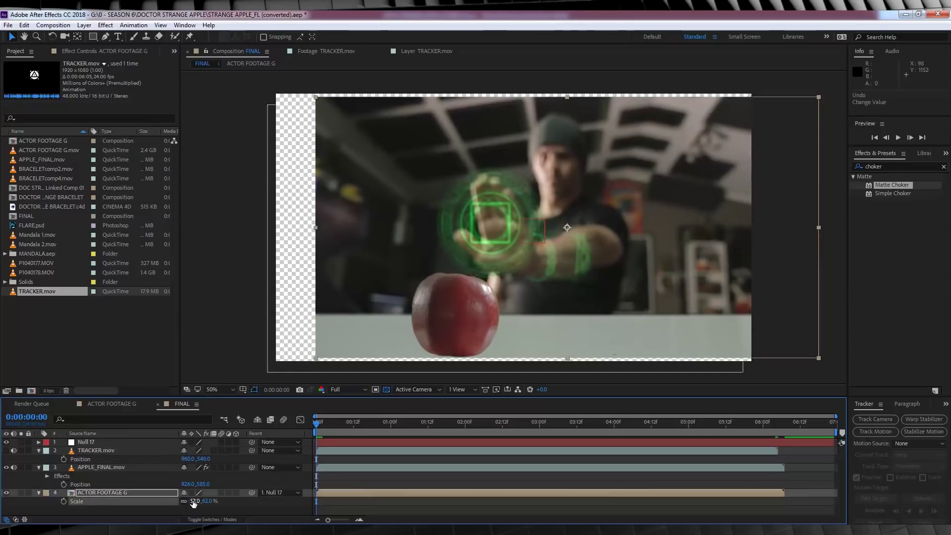
click(107, 492)
key(p)
drag(162, 504, 133, 504)
key(space)
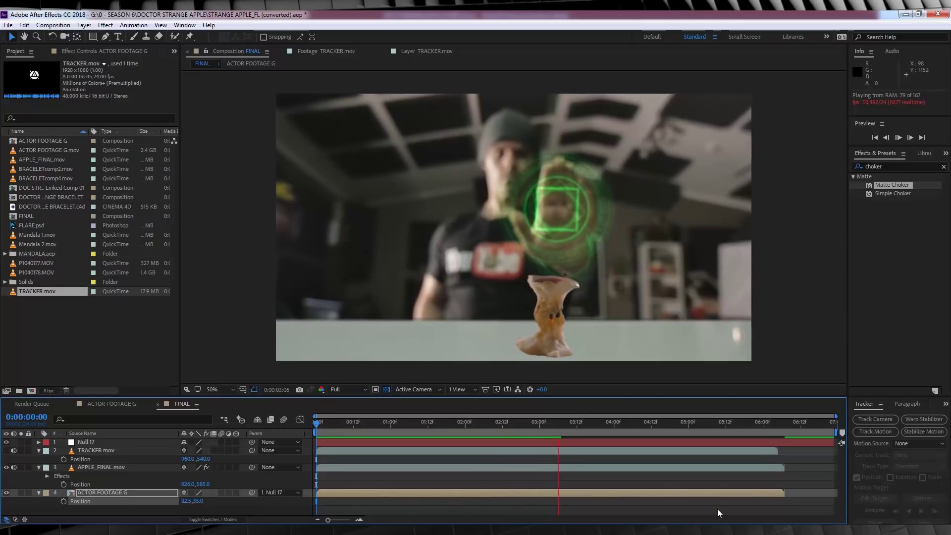
click(774, 426)
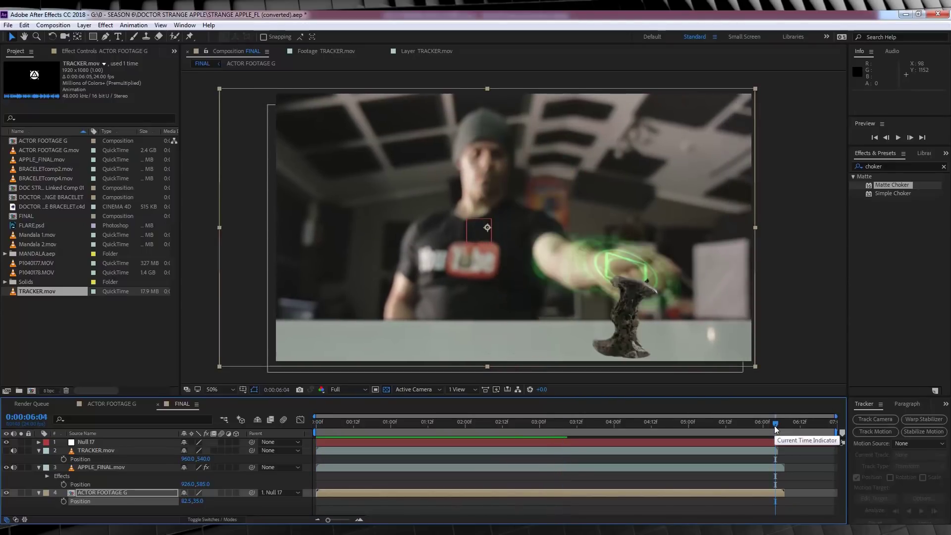
click(315, 423)
key(space)
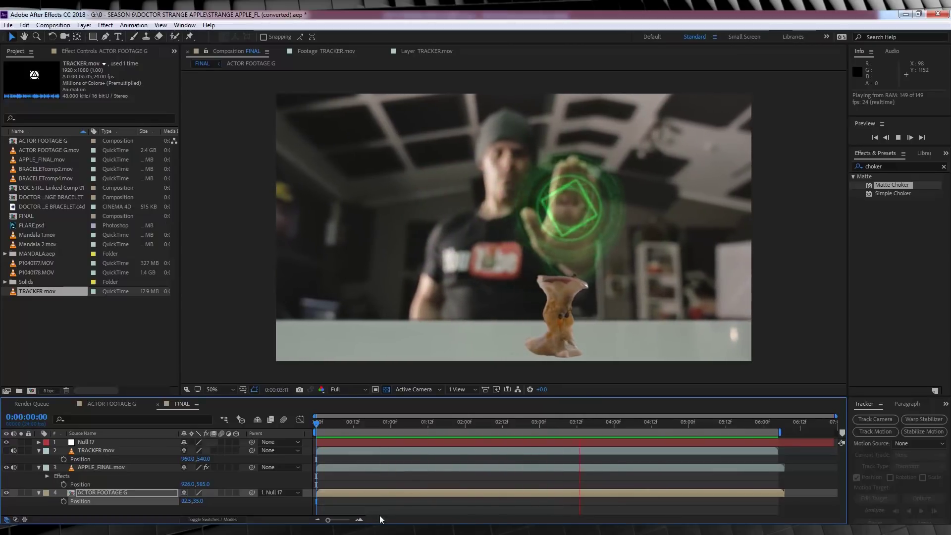
click(108, 467)
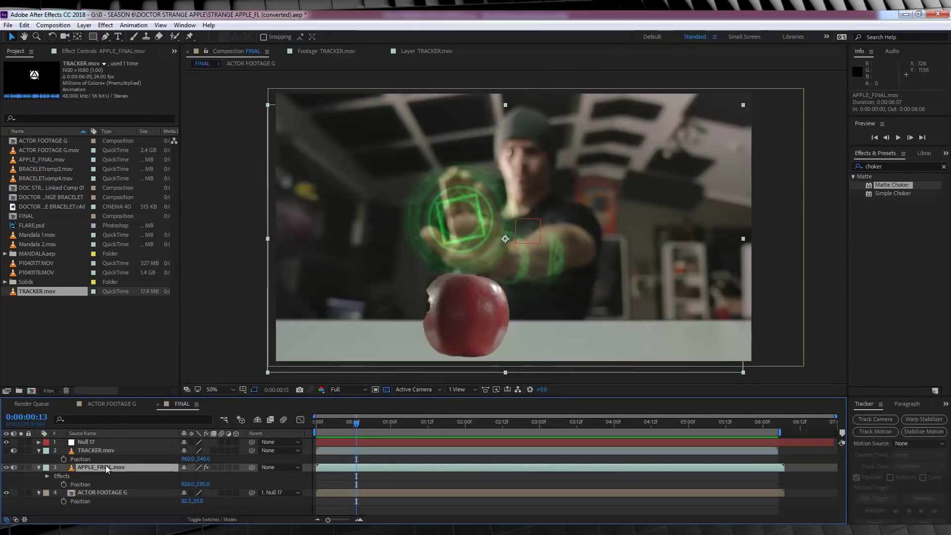
Step: Duplicate APPLE_FINAL.mov, make the effect-free lower copy 3D, rotate X to about 95°, and lower it
key(ctrl+d)
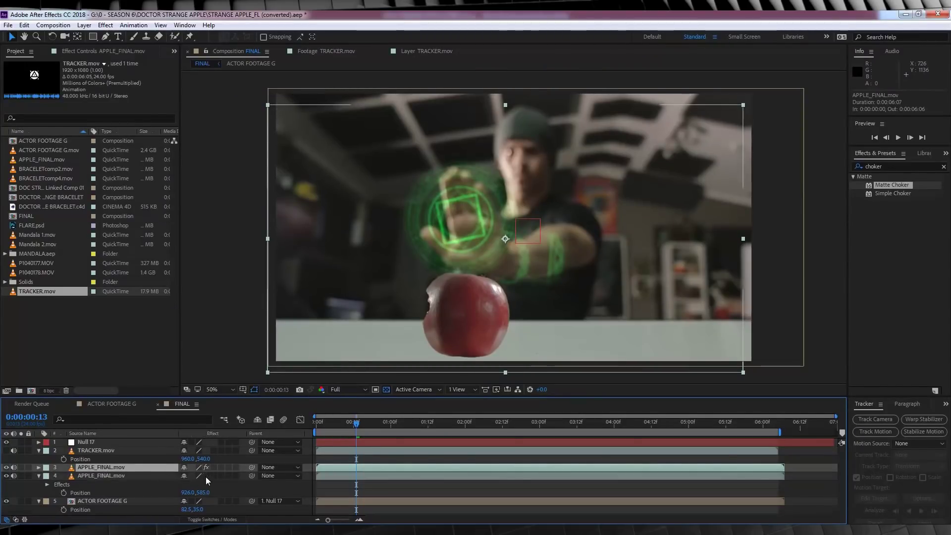
click(206, 477)
click(106, 475)
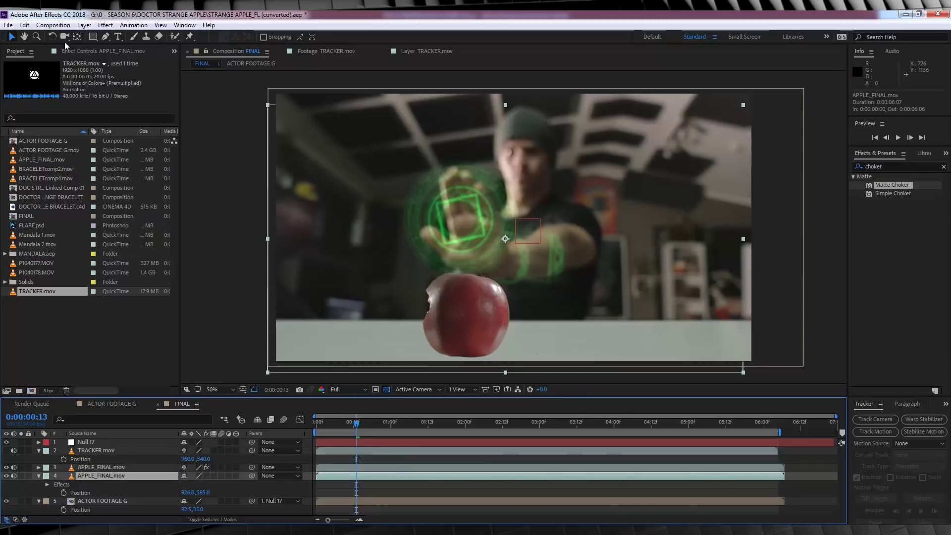
click(236, 476)
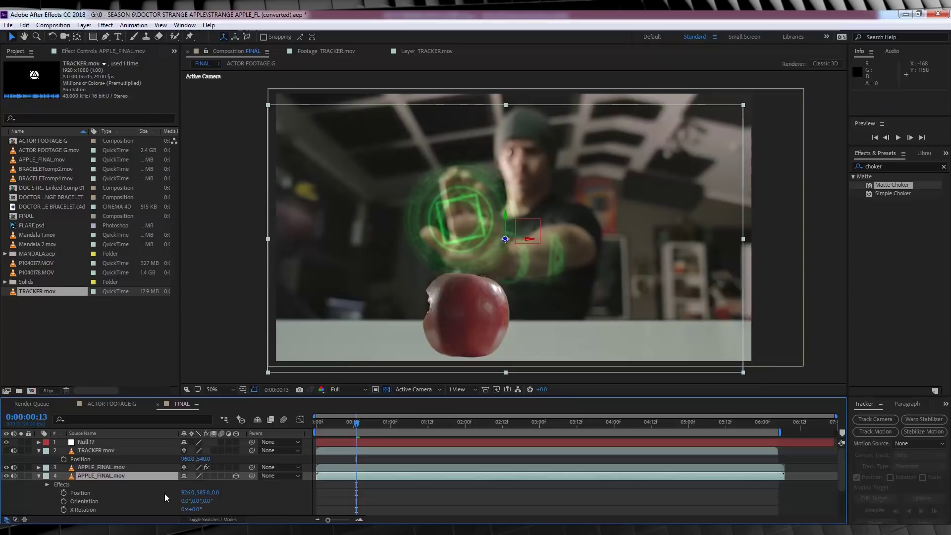
scroll(161, 494, down, 2)
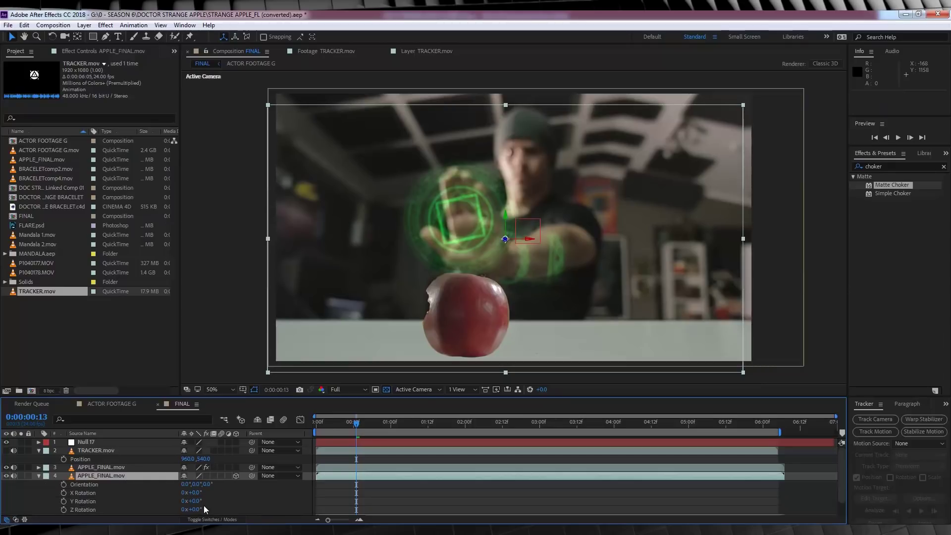
drag(197, 497, 249, 498)
drag(504, 367, 465, 359)
Step: Give the flat apple copy a Shadow Only Drop Shadow: Softness 500, Opacity 100%, dark grey colour
click(107, 25)
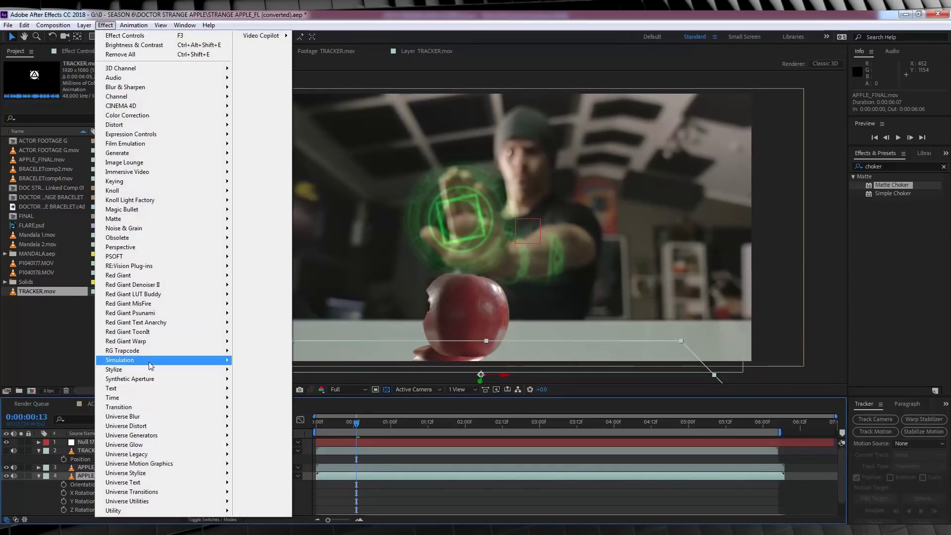
mouse_move(218, 247)
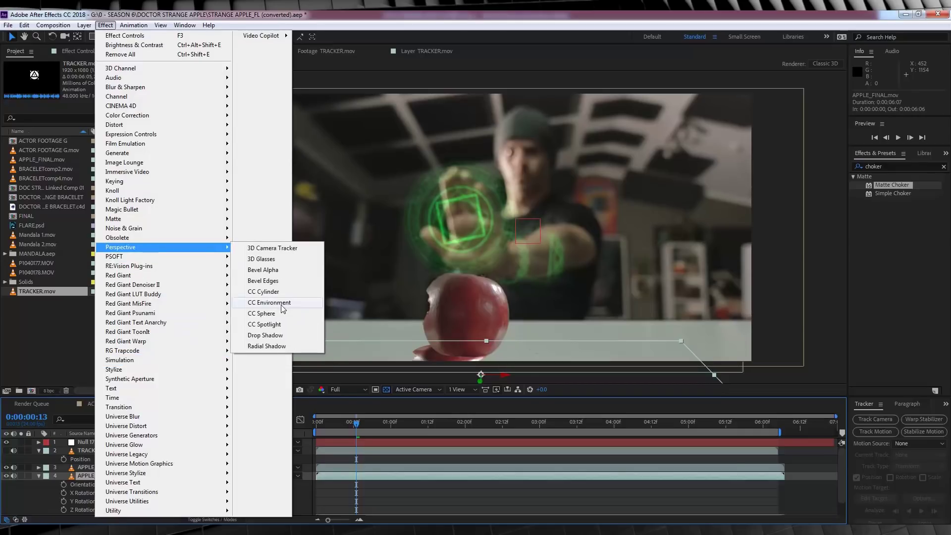
click(272, 337)
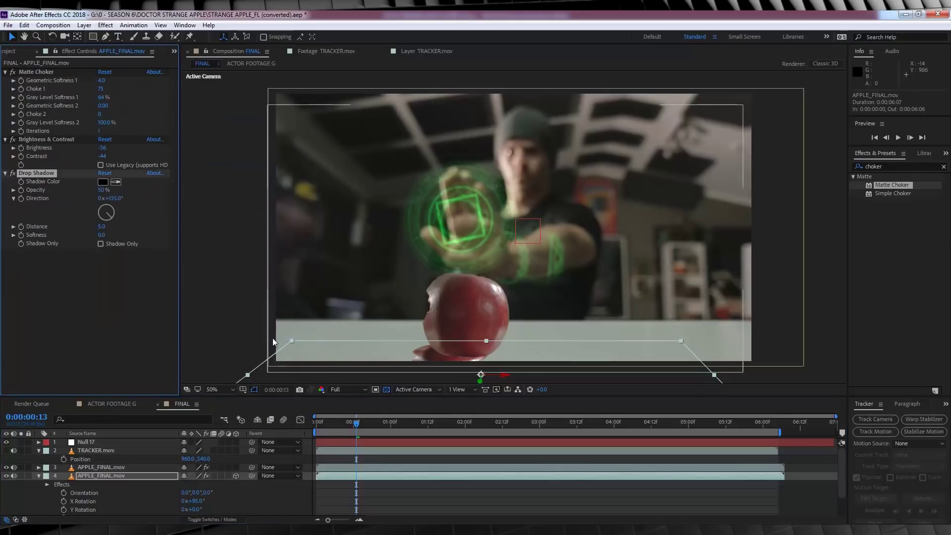
click(100, 244)
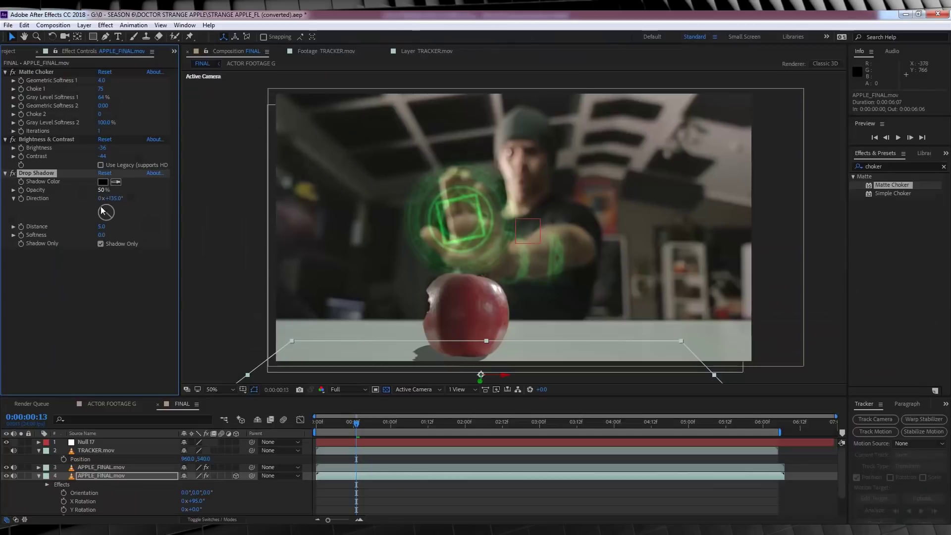
click(101, 234)
text(500)
key(Return)
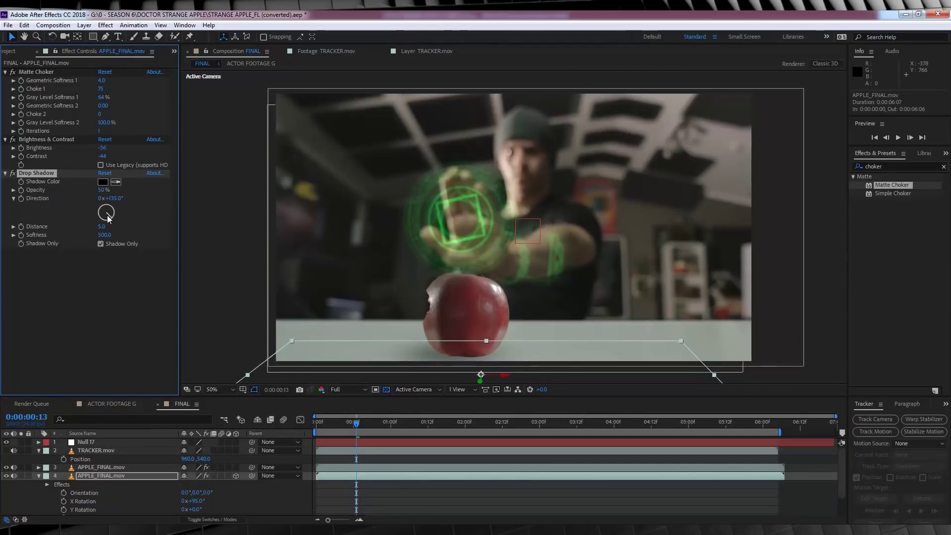
drag(101, 192, 128, 191)
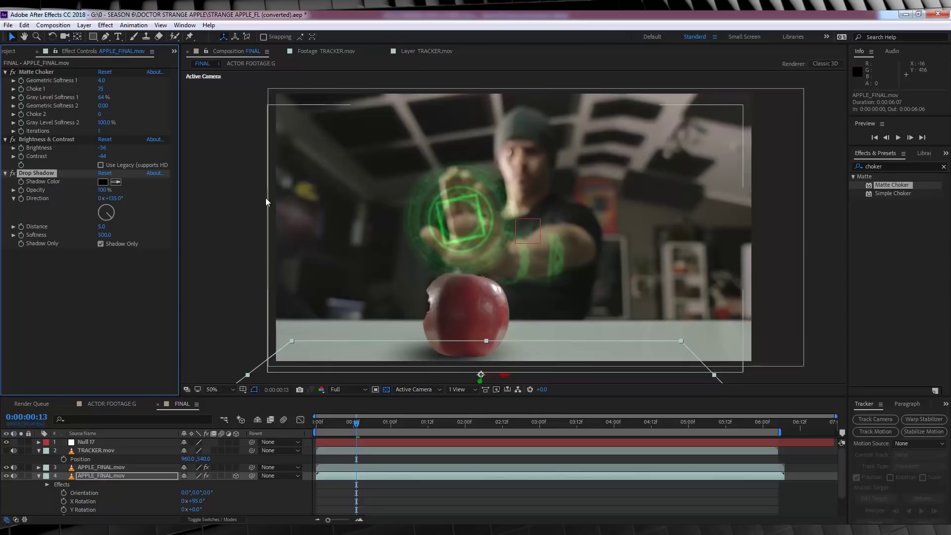
click(103, 182)
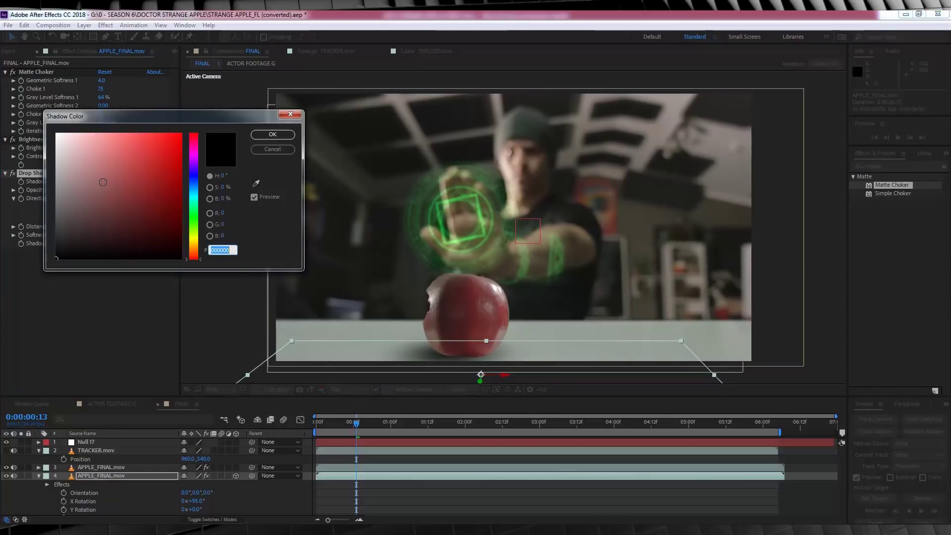
click(66, 233)
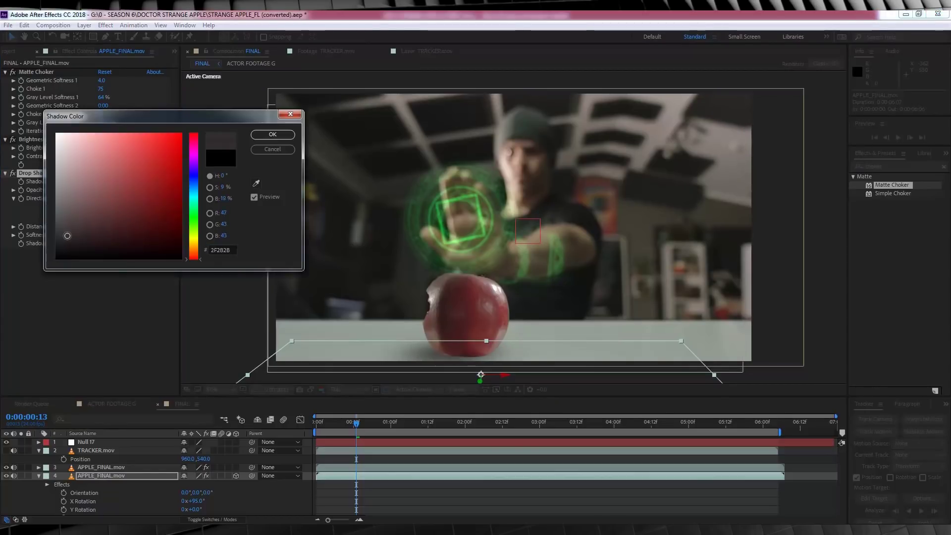
click(273, 135)
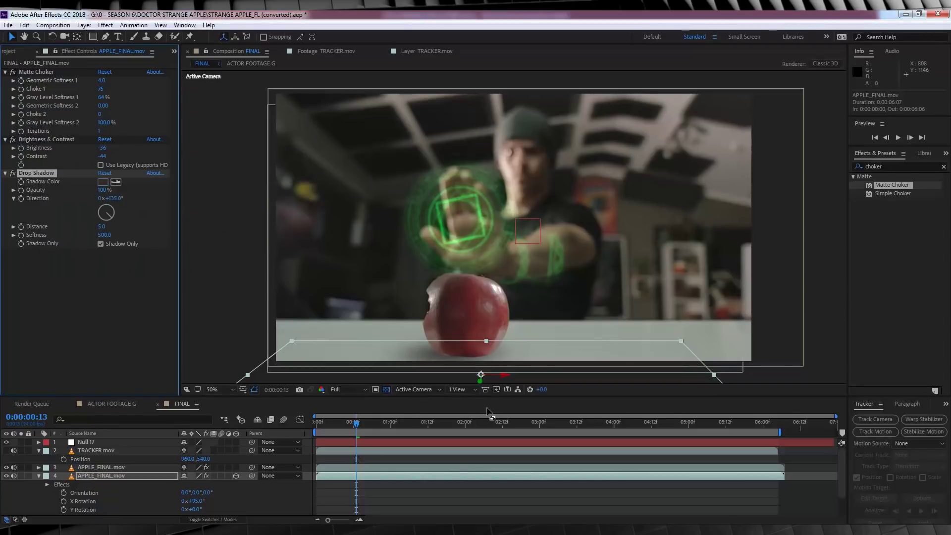
Step: Duplicate the shadow layer, give the copy Softness 250 and a darker grey colour, then preview
click(103, 475)
key(ctrl+d)
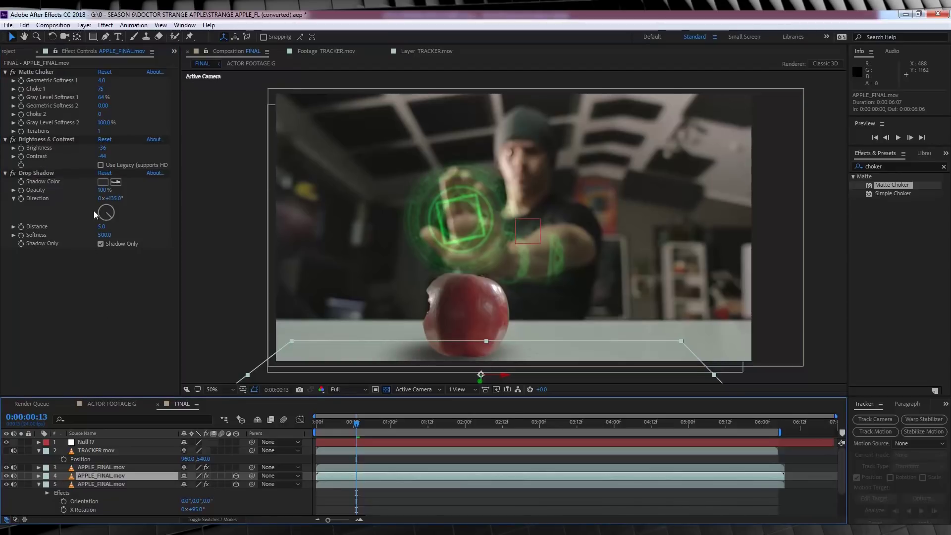
click(102, 235)
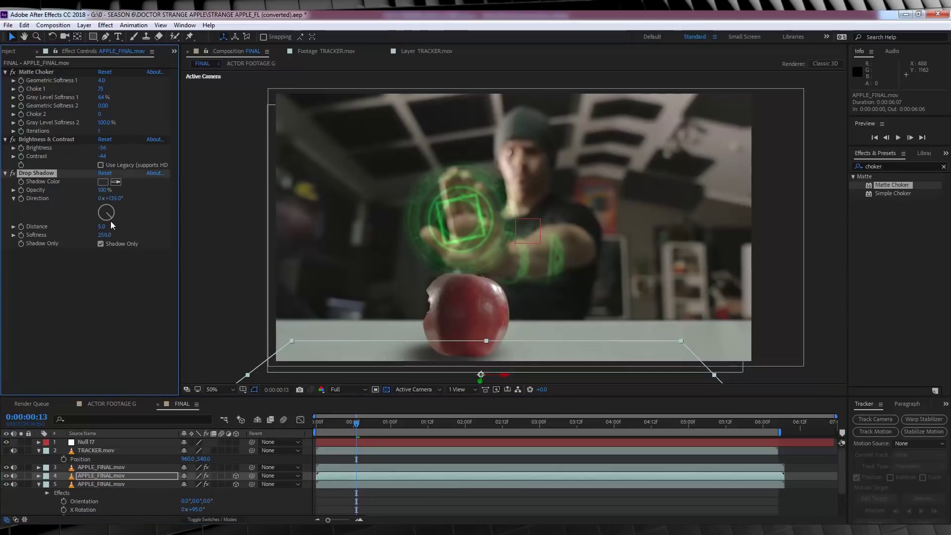
click(103, 181)
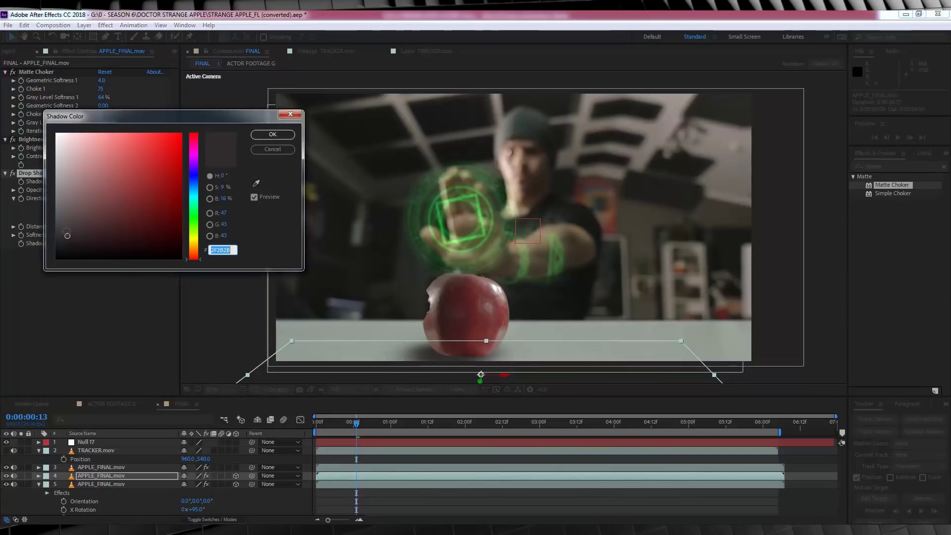
click(67, 240)
click(253, 136)
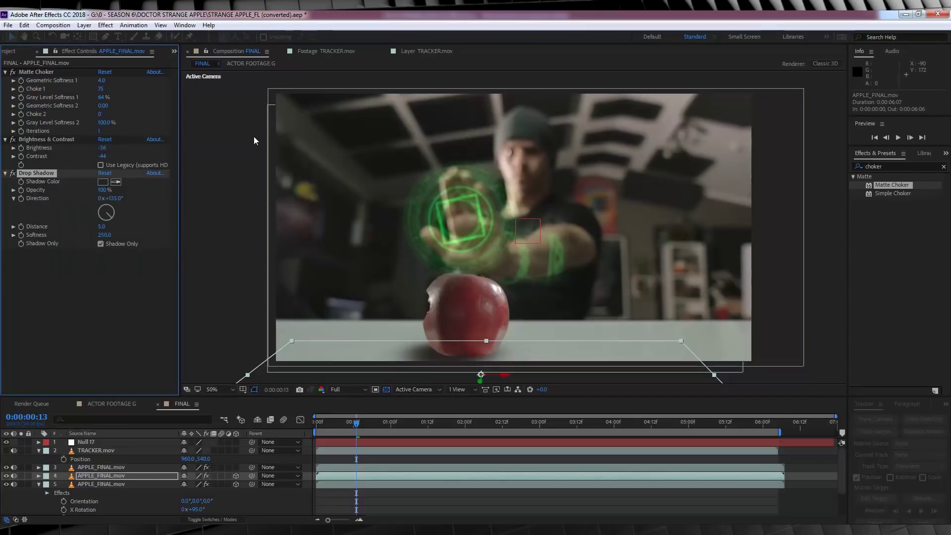
key(space)
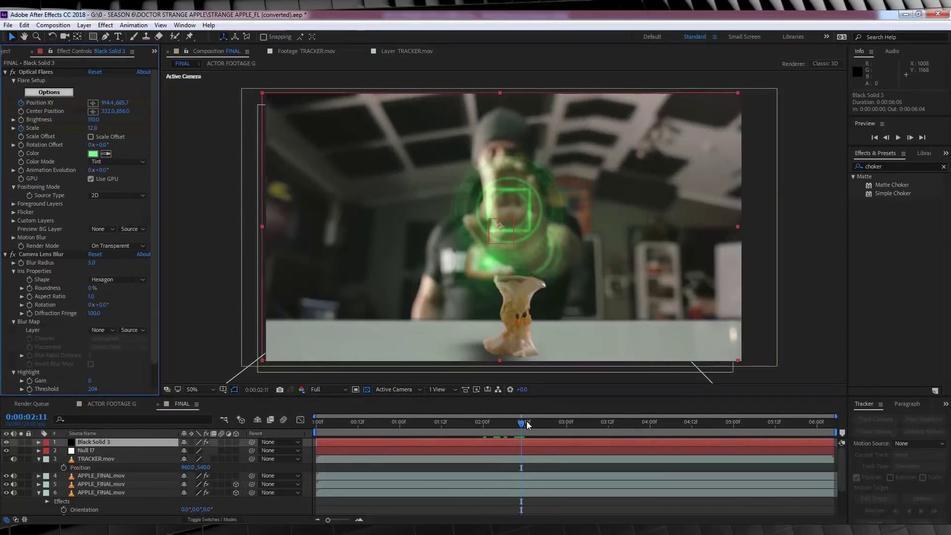
Step: Scrub and preview frames 0:00:01:18 to 0:00:02:11 to inspect the green flare over the hand
click(486, 424)
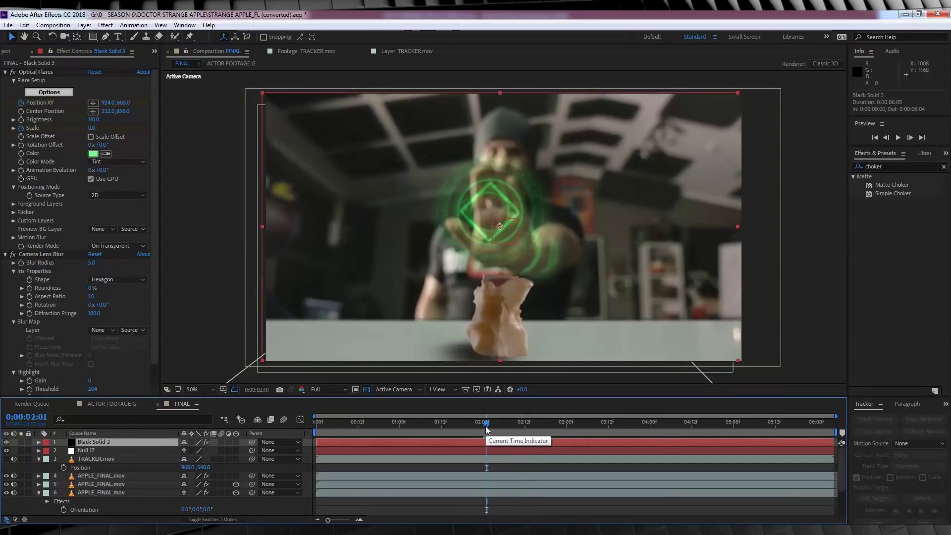
click(462, 423)
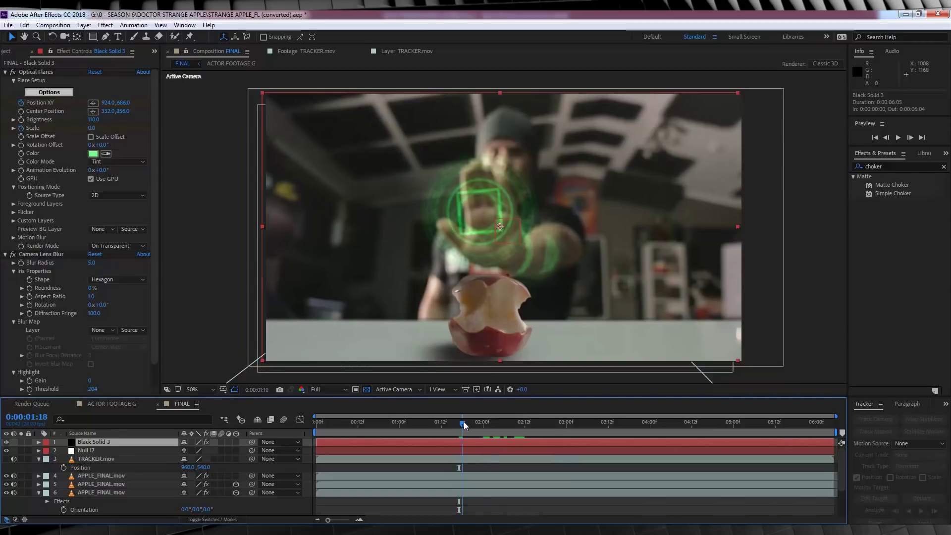
mouse_move(470, 421)
mouse_down()
mouse_move(483, 423)
mouse_move(467, 421)
mouse_up()
key(space)
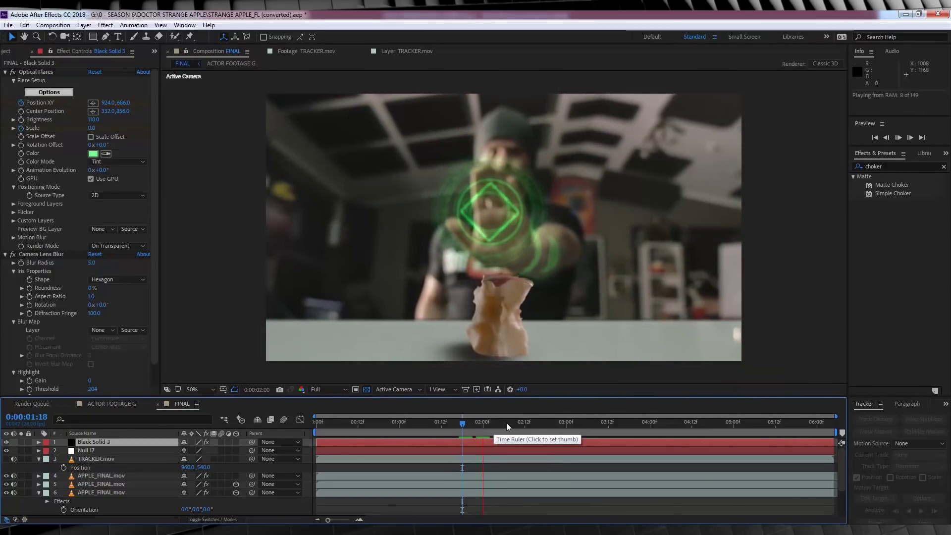
click(490, 420)
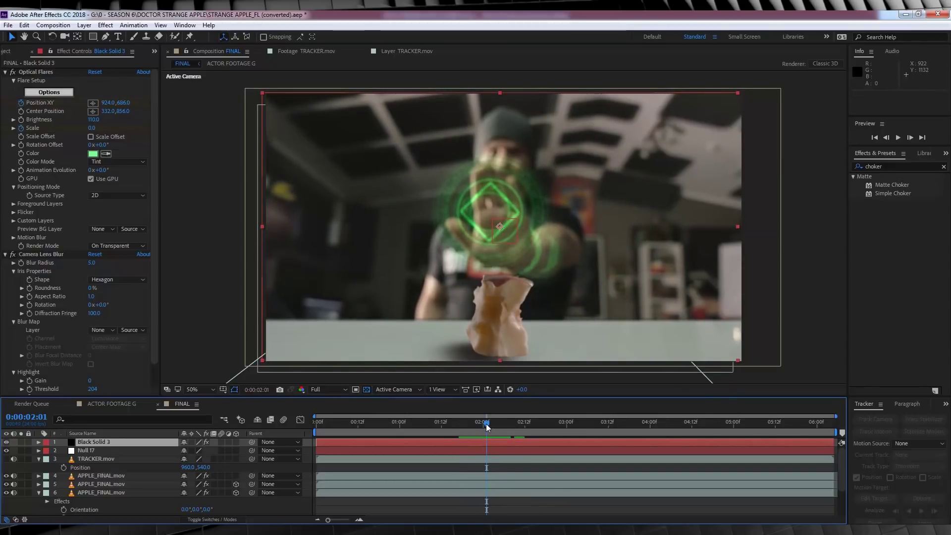
mouse_move(486, 427)
mouse_down()
mouse_move(509, 430)
mouse_move(492, 428)
mouse_up()
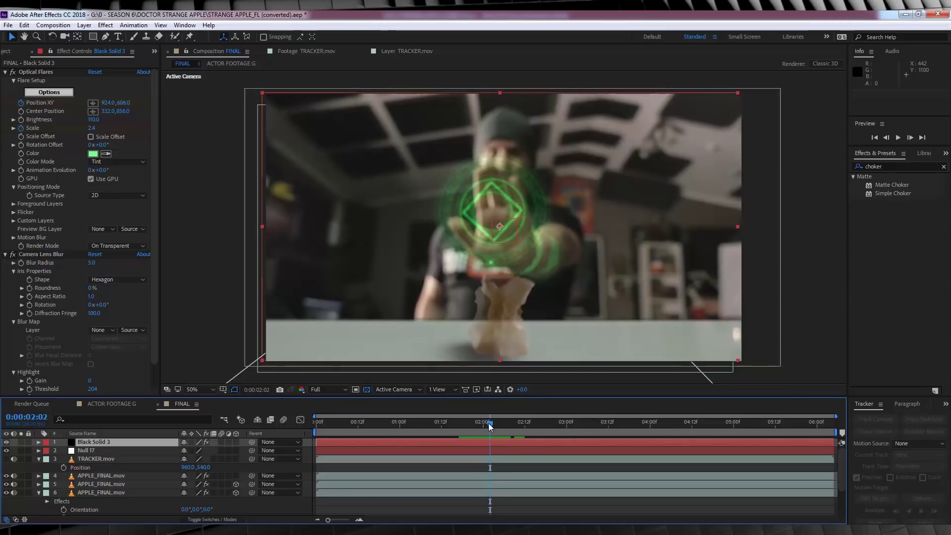
drag(490, 426, 499, 427)
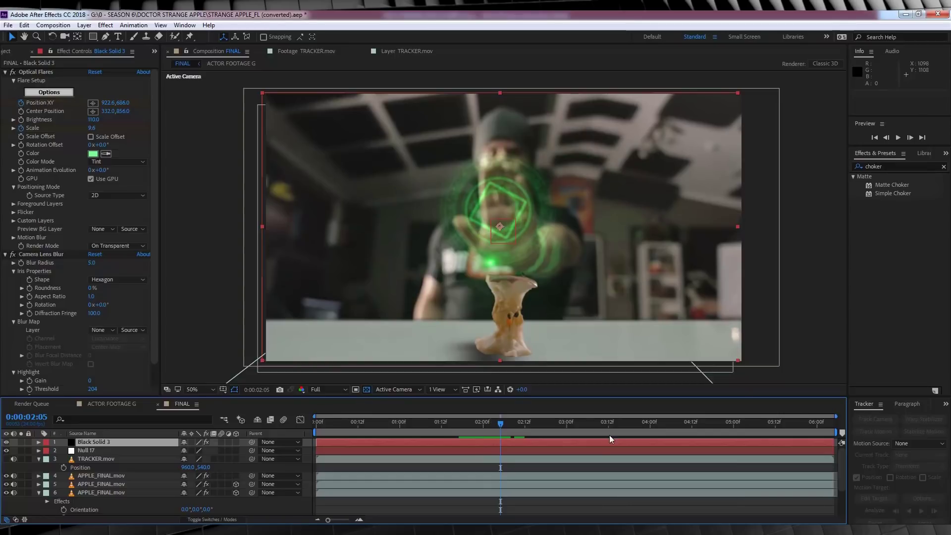
key(space)
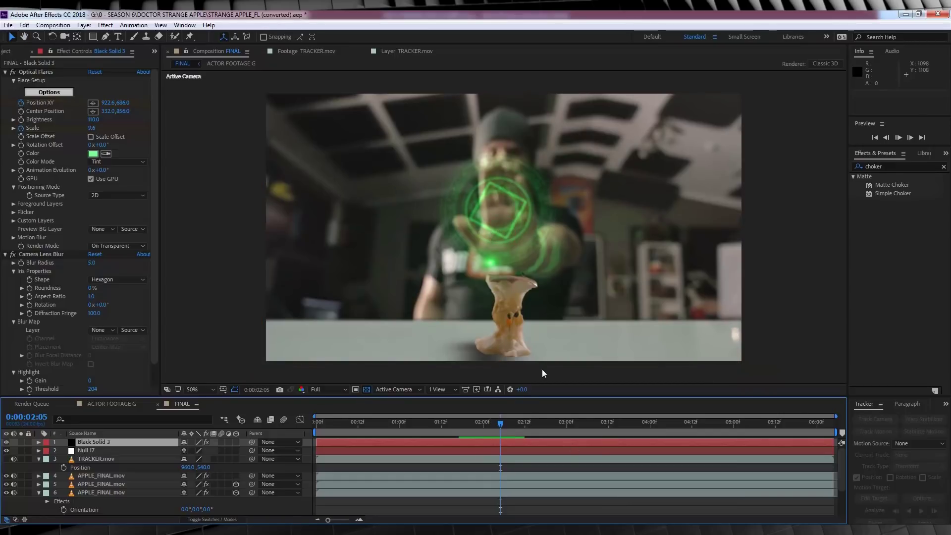
click(522, 427)
mouse_move(522, 427)
mouse_down()
mouse_move(479, 427)
mouse_move(541, 427)
mouse_move(525, 427)
mouse_up()
Step: Reveal the flare's keyframes and move the last Position XY keyframe to 0:00:06:04
key(u)
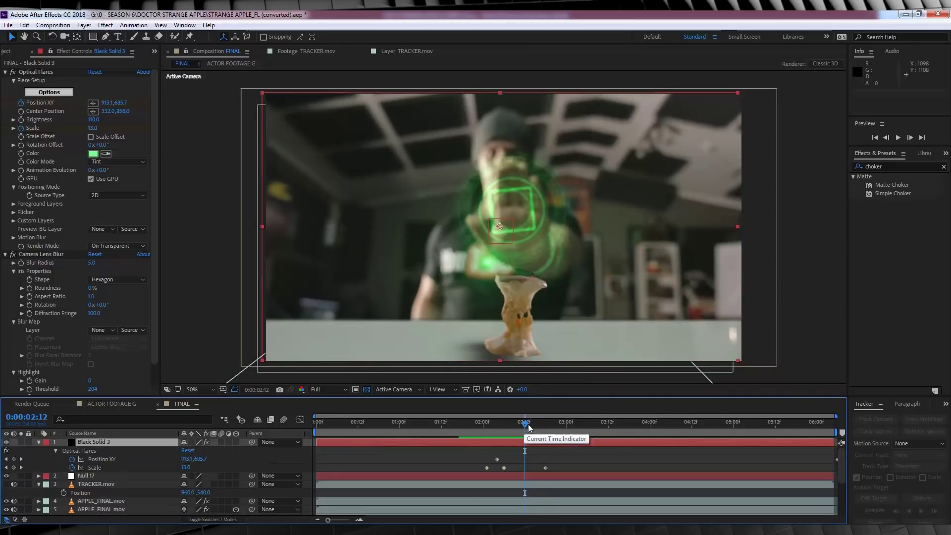
click(559, 431)
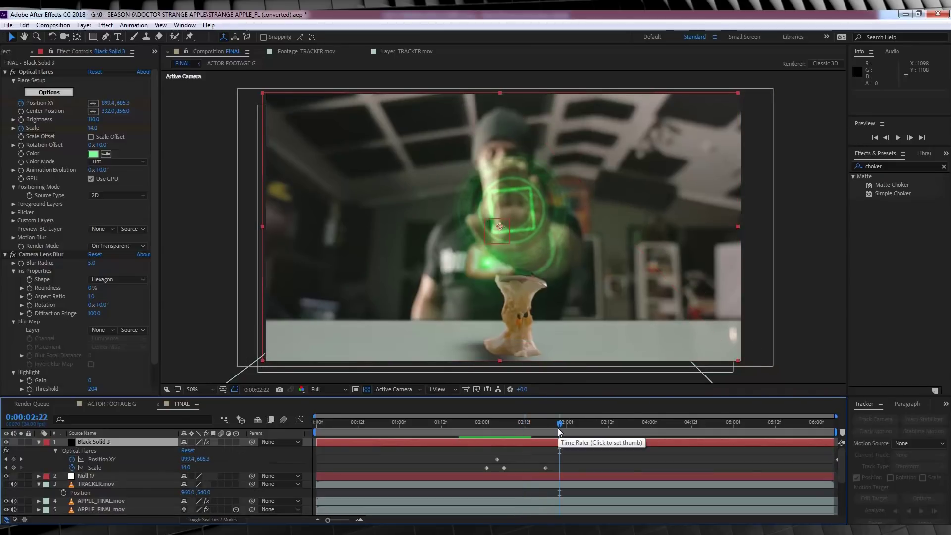
click(628, 432)
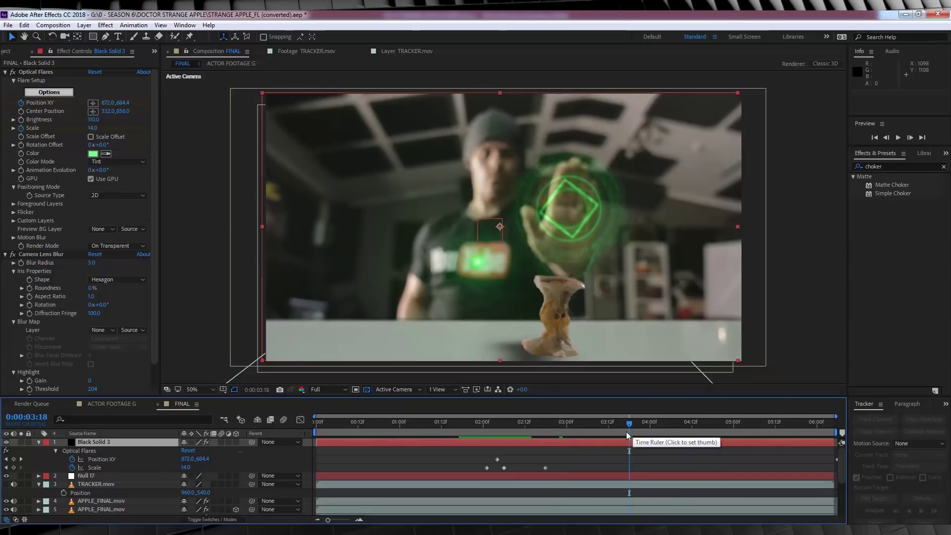
click(832, 427)
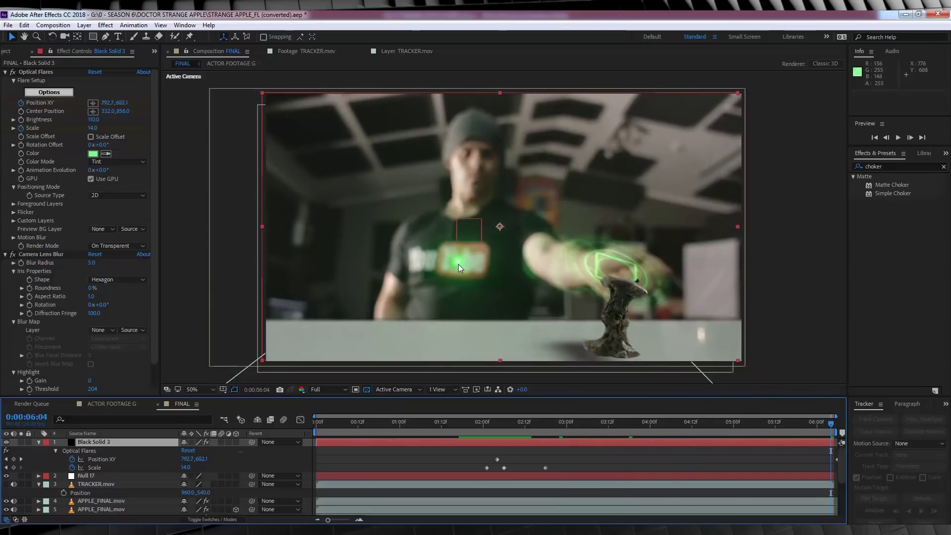
click(496, 424)
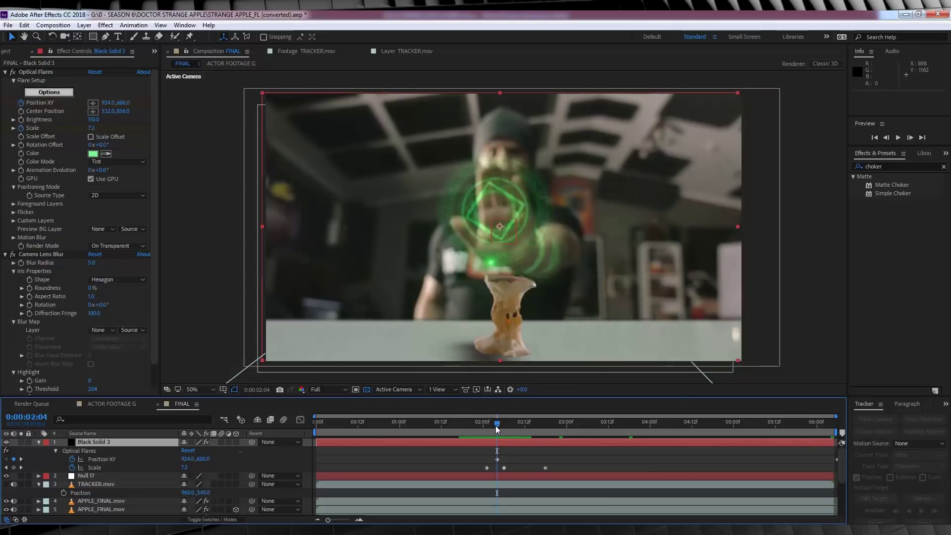
click(830, 426)
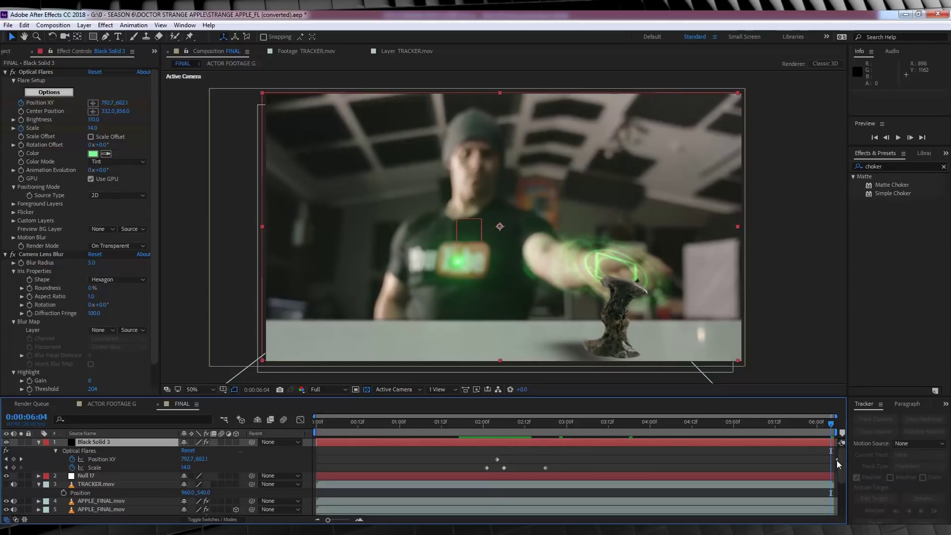
drag(836, 459, 830, 460)
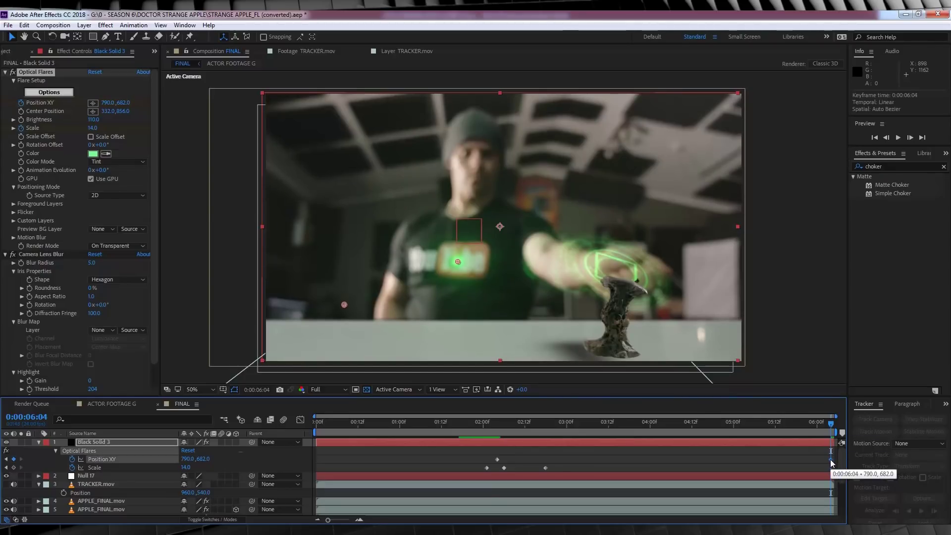
Step: Compare the flare placement at 0:00:02:04, 0:00:03:11, 0:00:04:16 and the final frame
click(497, 422)
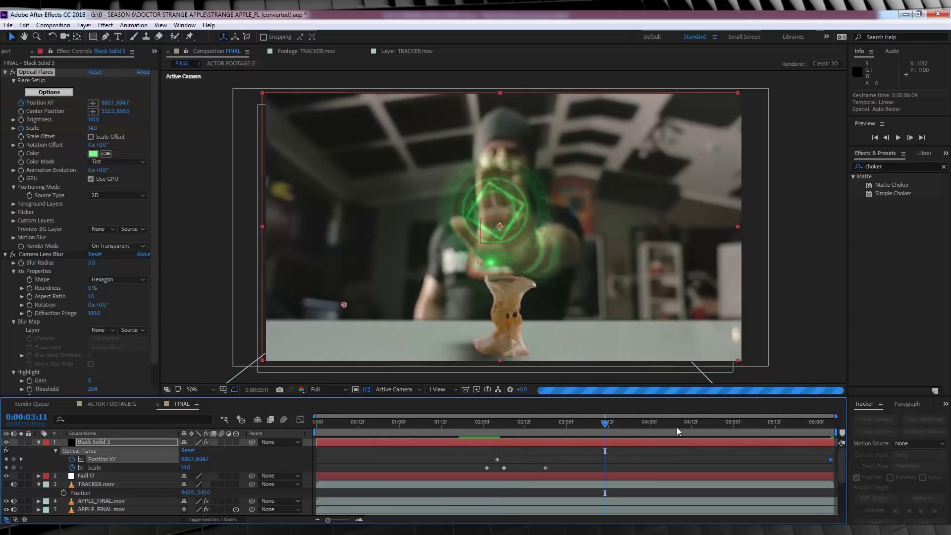
click(705, 425)
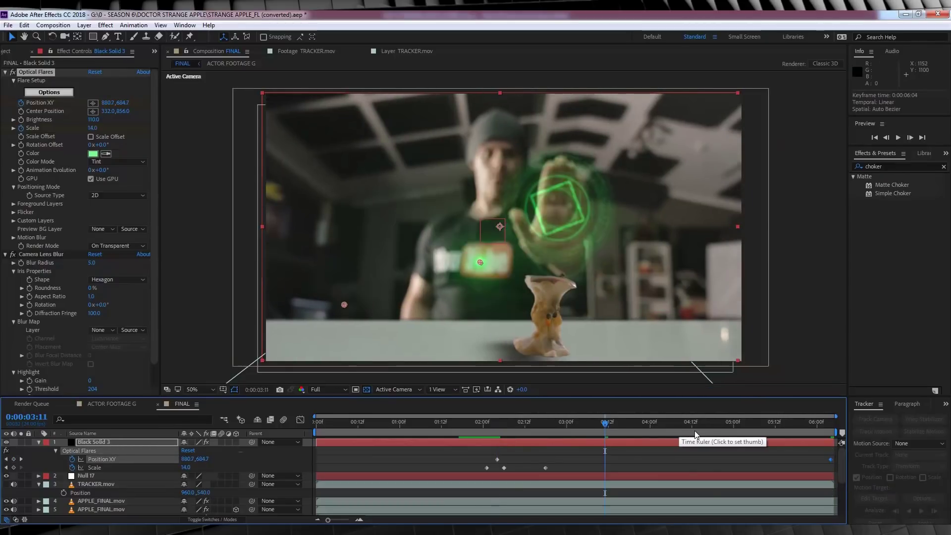
click(830, 426)
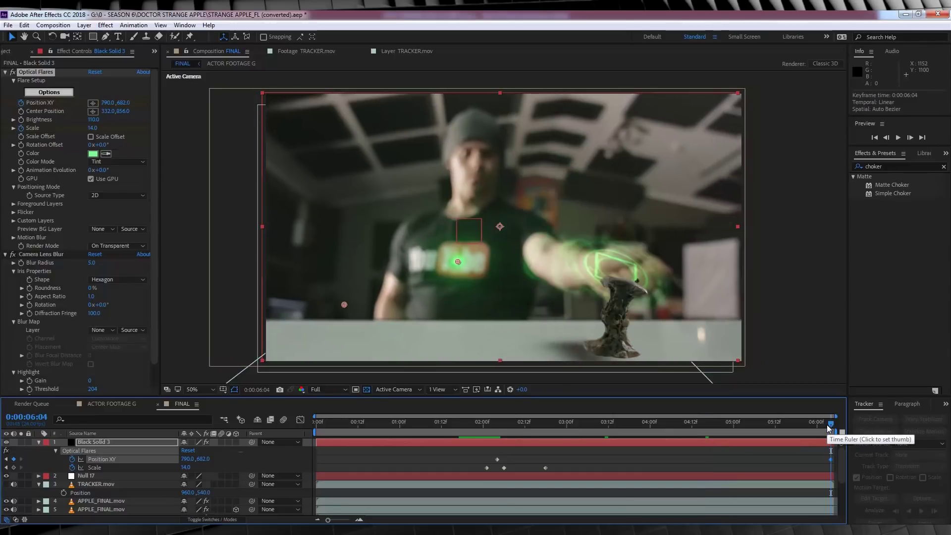
click(496, 425)
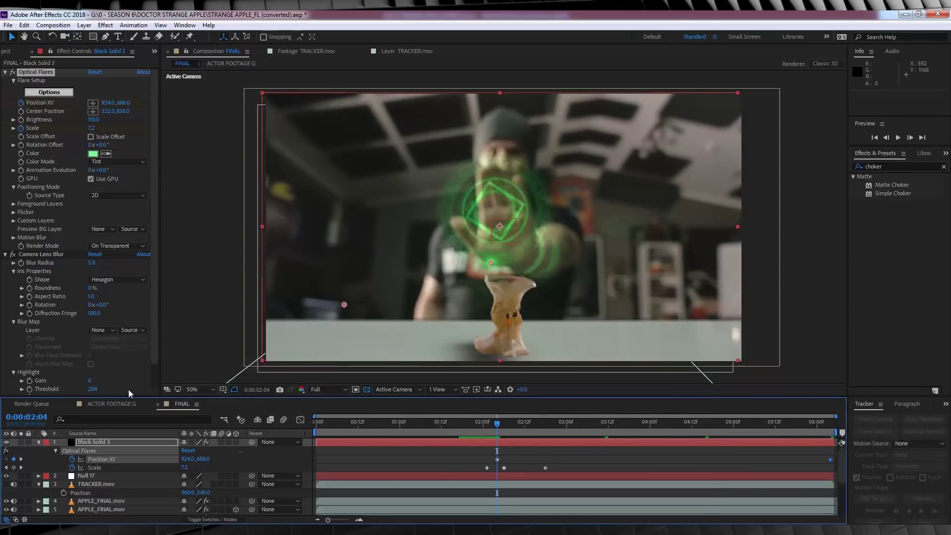
click(605, 424)
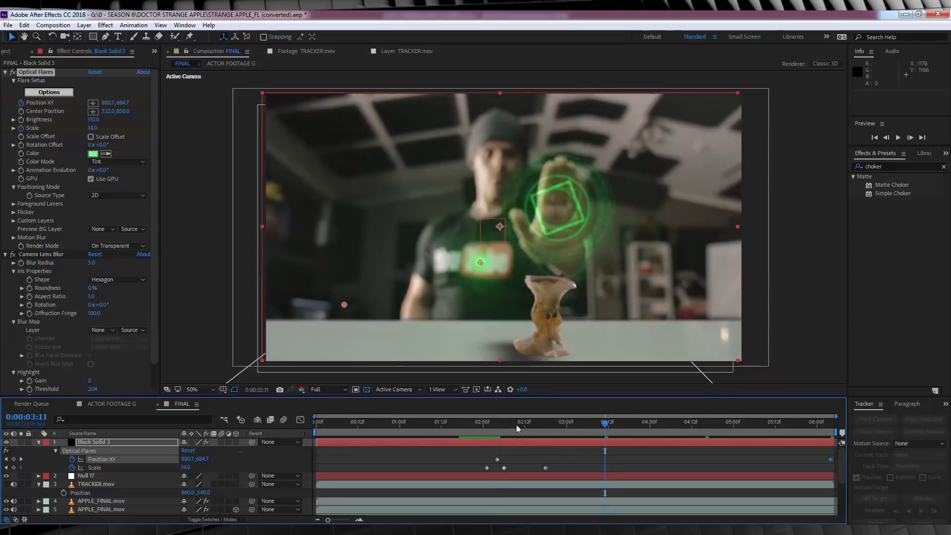
Step: At 0:00:02:04, duplicate the Black Solid 3 flare layer and select the copy
click(498, 423)
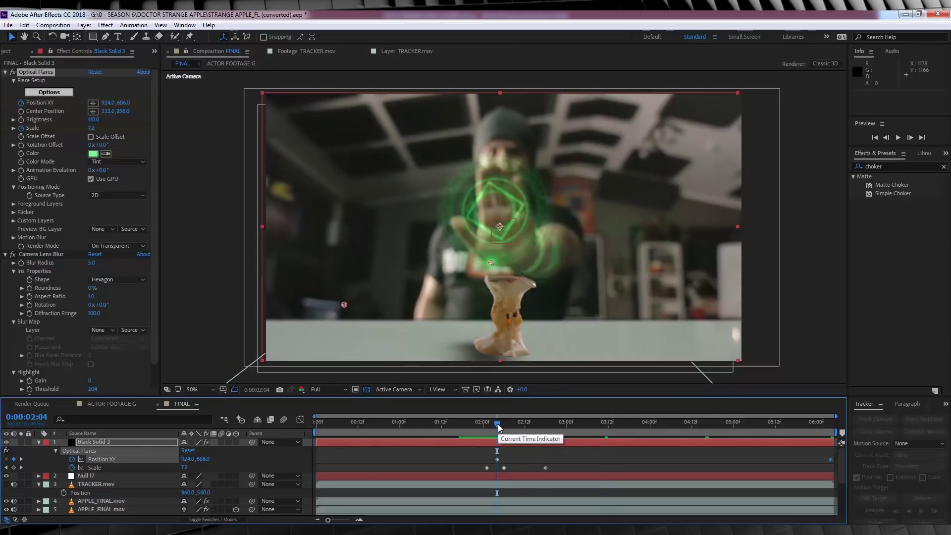
click(98, 440)
key(ctrl+d)
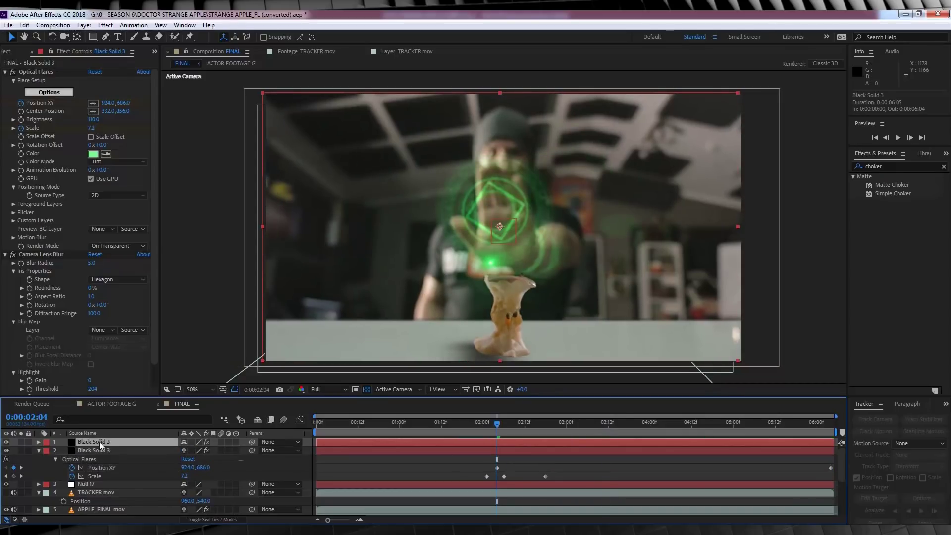
click(100, 451)
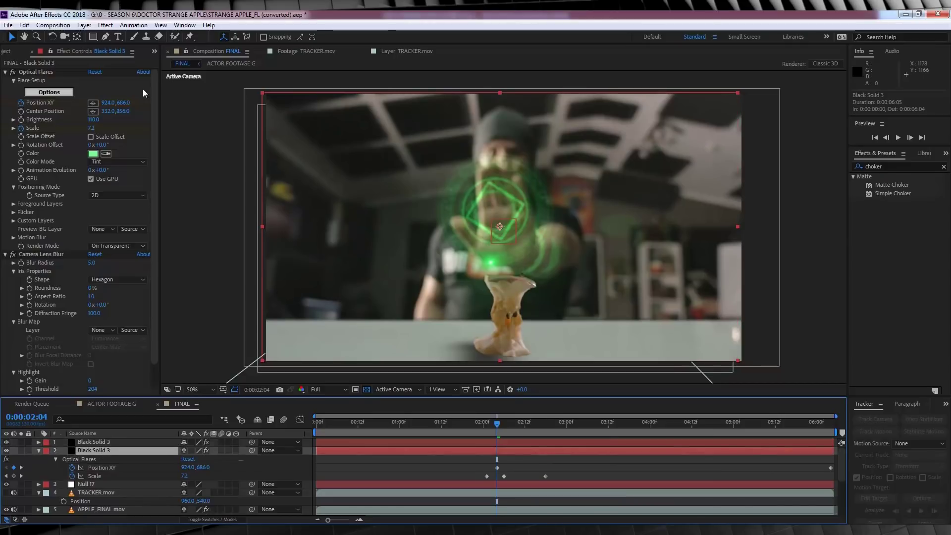
Step: Apply CC Radial Fast Blur to the copy with Amount 96
click(111, 28)
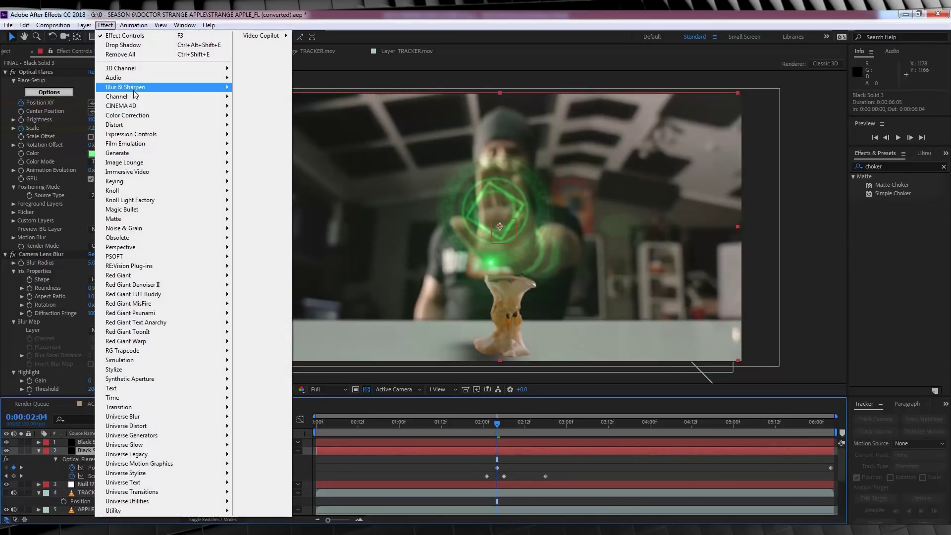
mouse_move(154, 92)
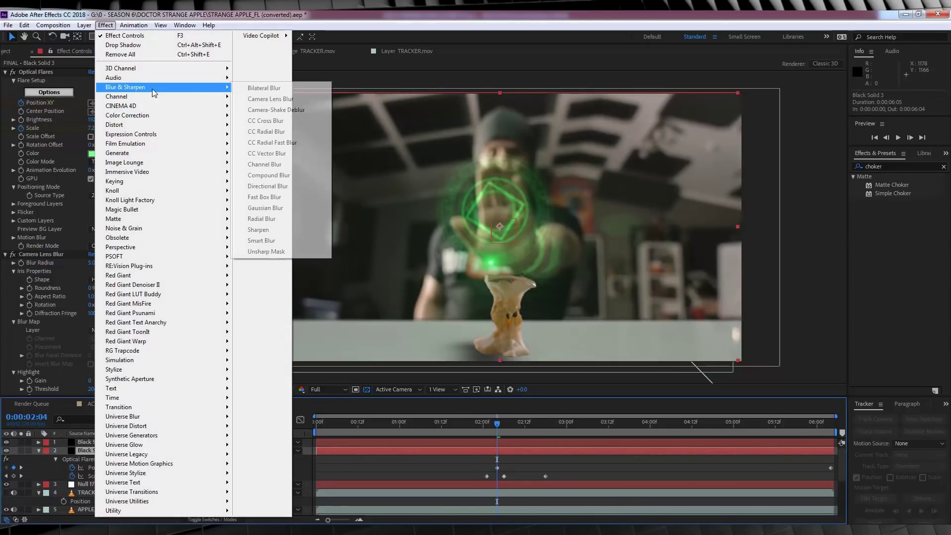
click(271, 142)
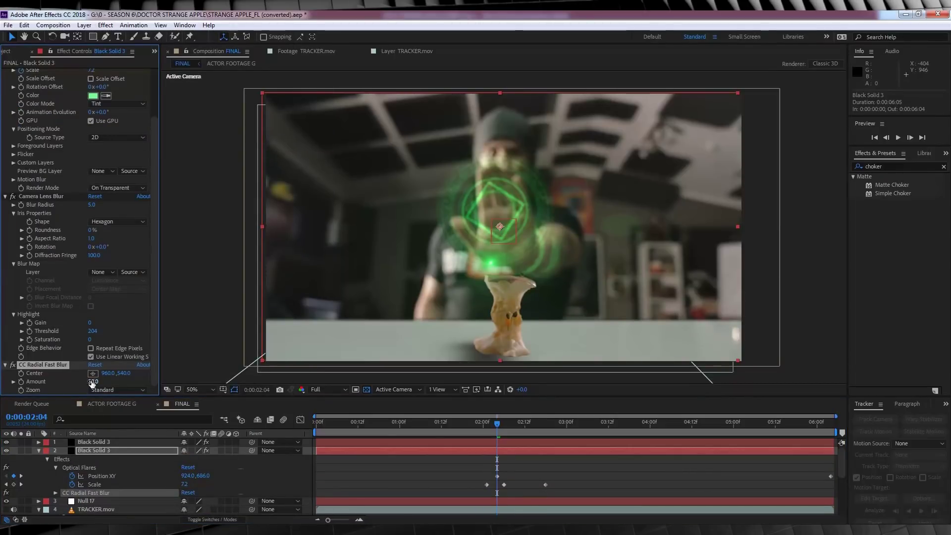
text(5)
key(Return)
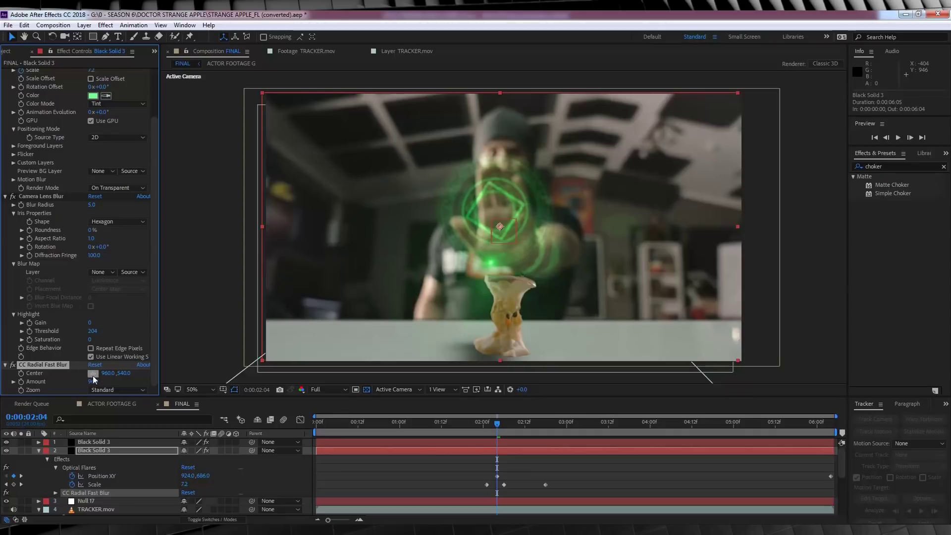
Step: Keyframe the blur Center on the flare at 0:00:02:04 and again at 0:00:06:04
click(492, 246)
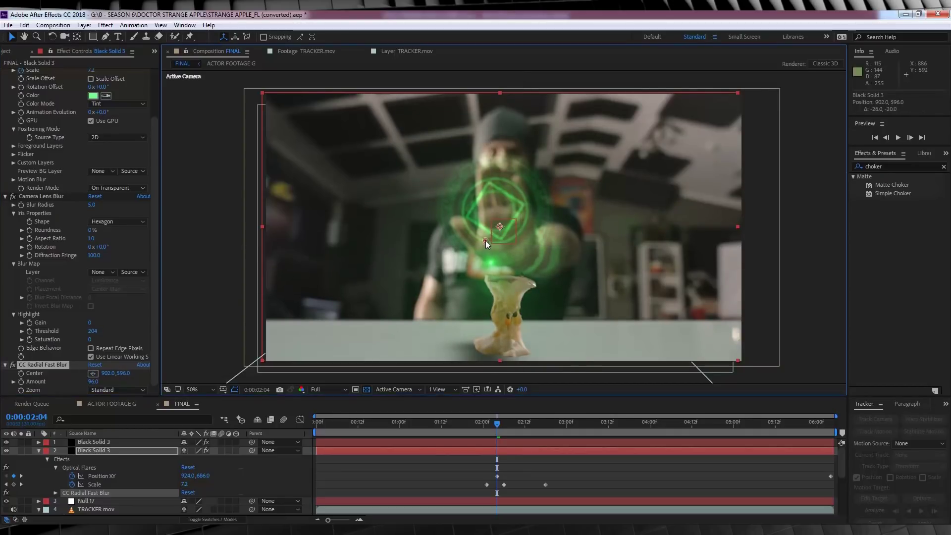
click(23, 377)
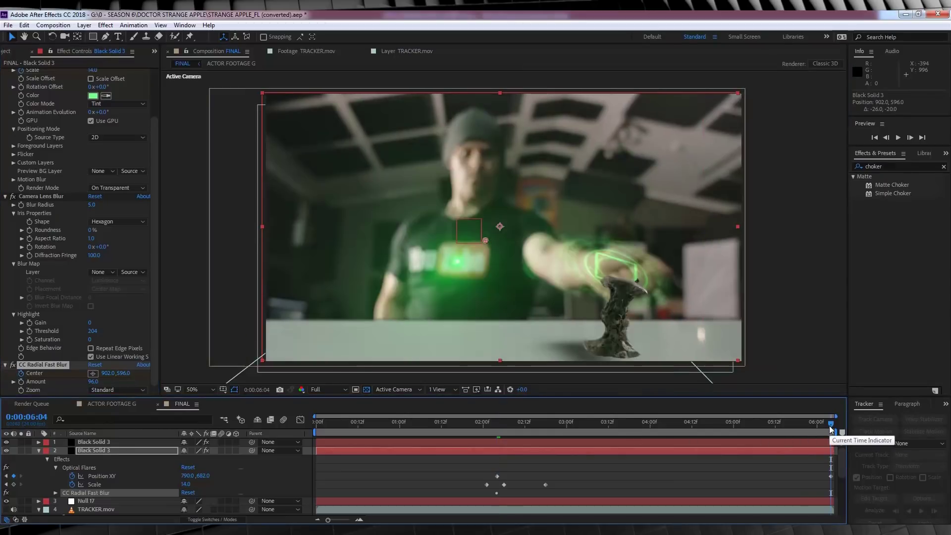
click(828, 428)
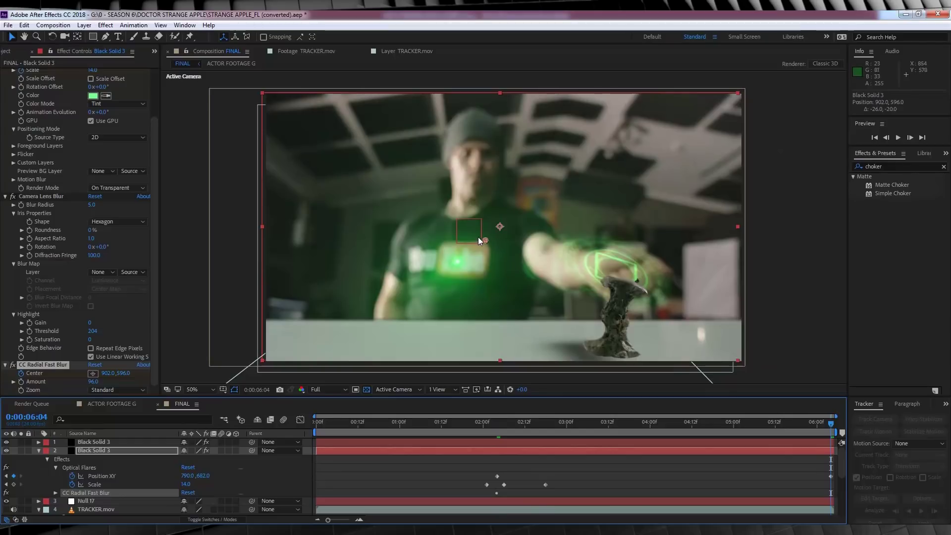
drag(480, 236, 432, 235)
key(space)
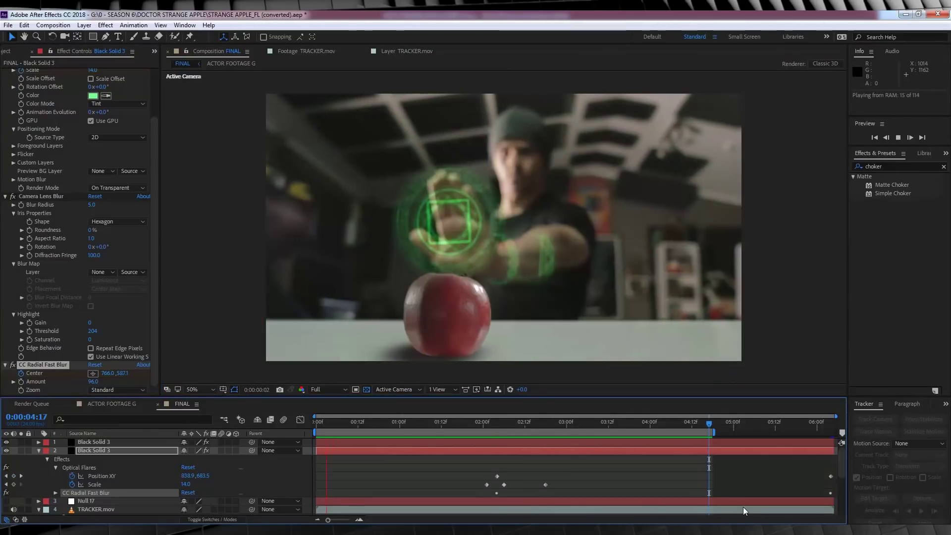